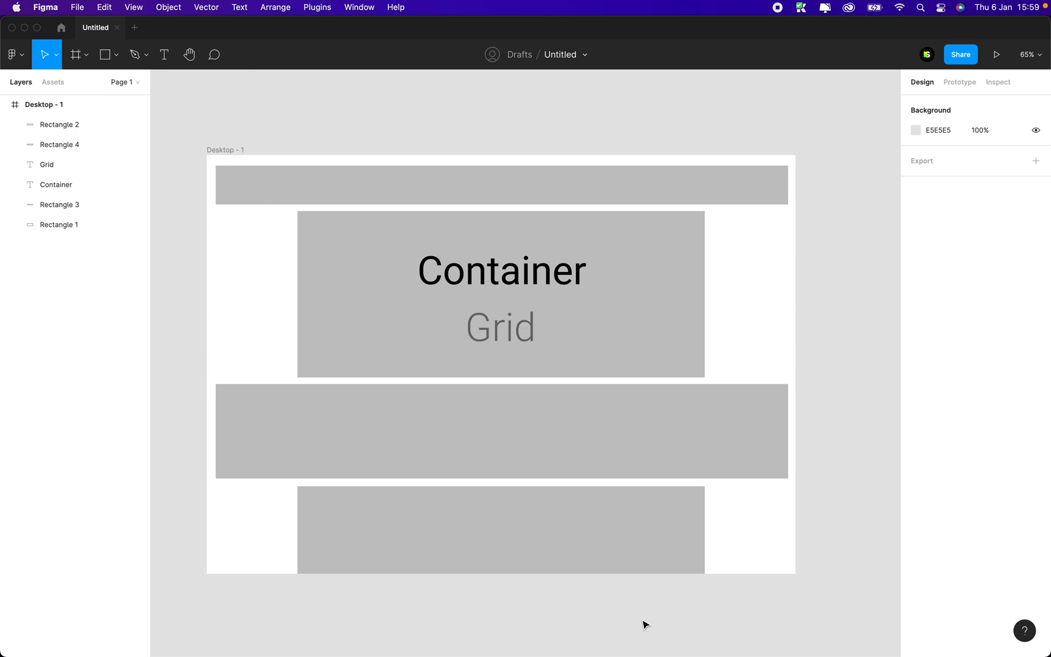
# - Switch to Chrome and examine the column layout examples in the Bootstrap grid and Foundation XY Grid documentation
pyautogui.click(529, 376)
pyautogui.press('super+Tab')
pyautogui.press('super+Tab')
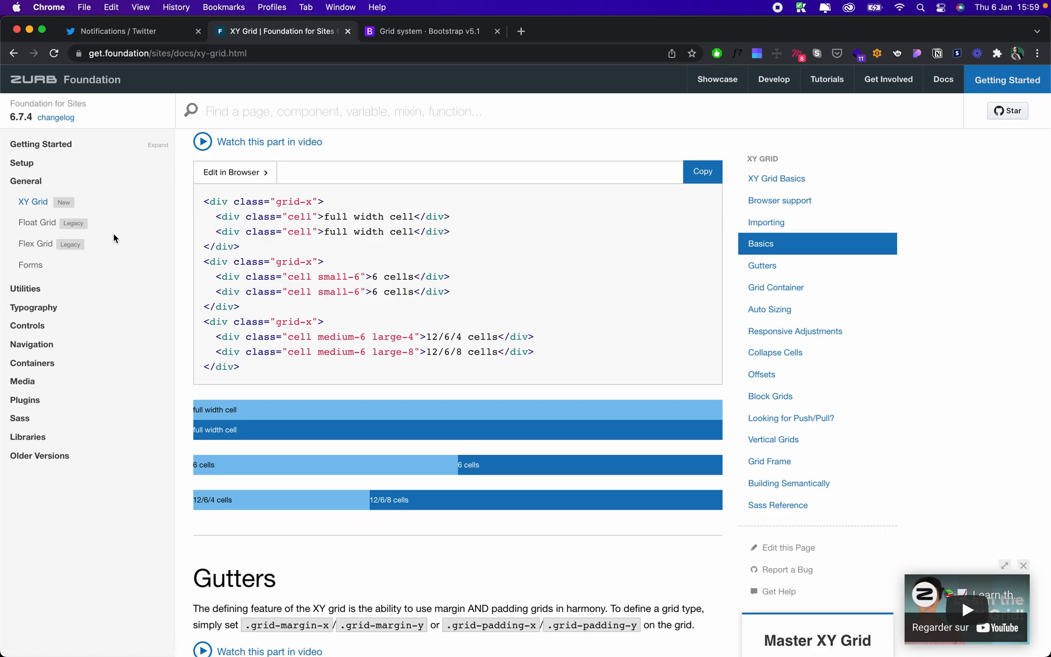
pyautogui.click(395, 31)
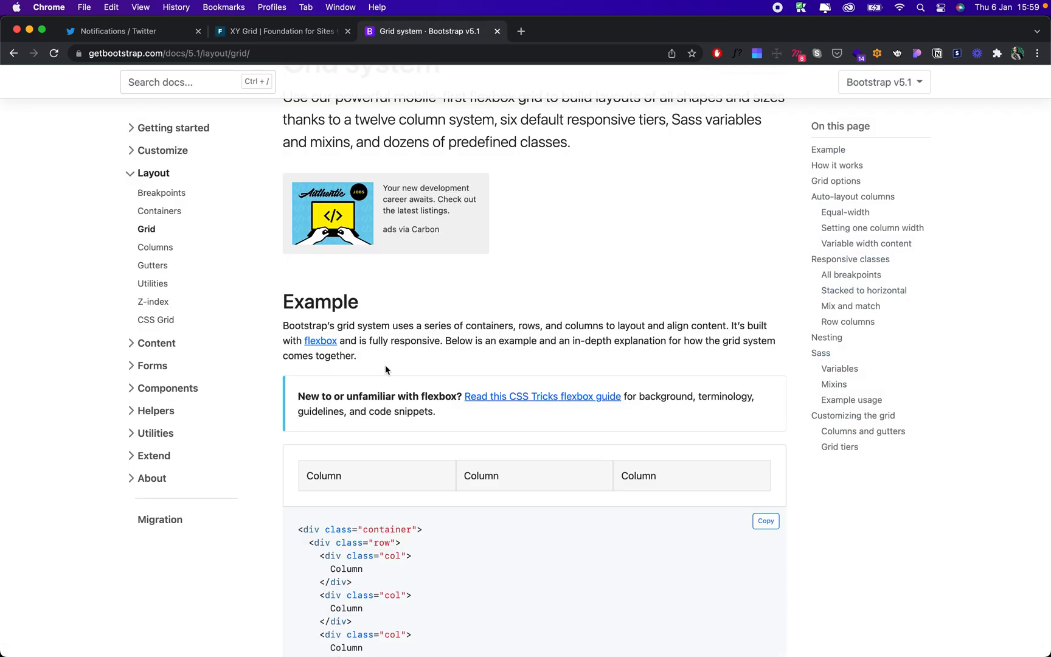
pyautogui.scroll(-20, 385, 369)
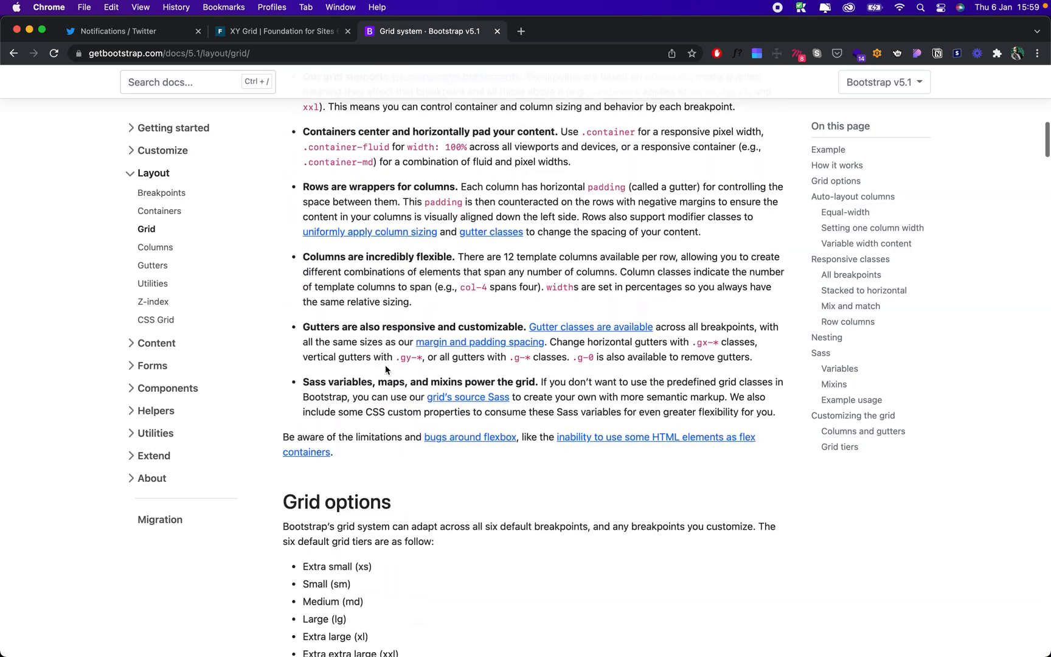
pyautogui.scroll(-10, 385, 368)
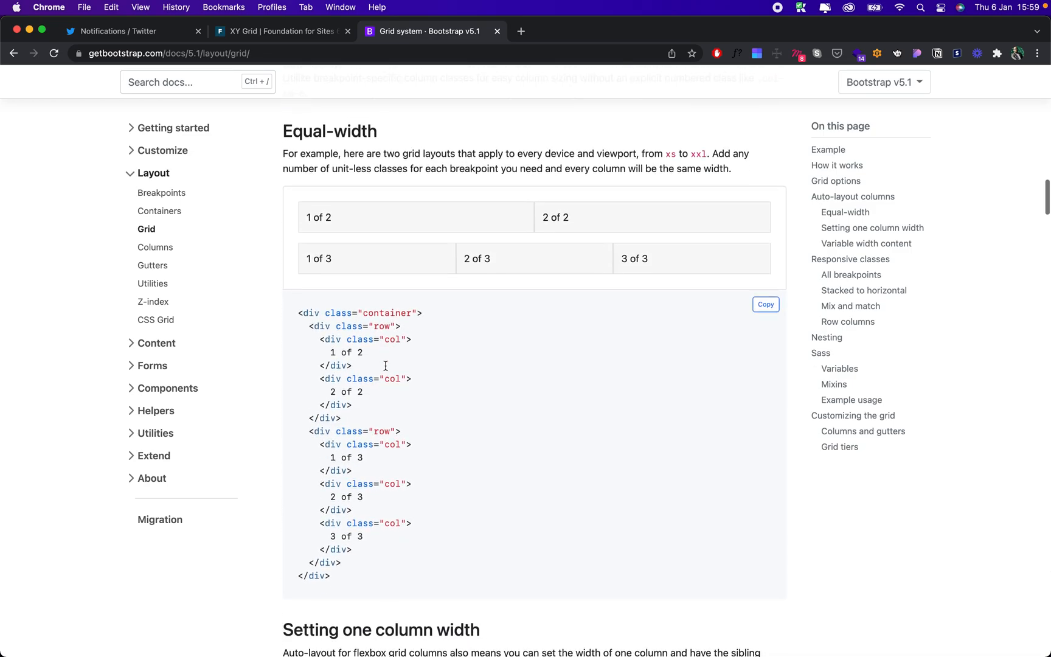
pyautogui.scroll(-1, 385, 365)
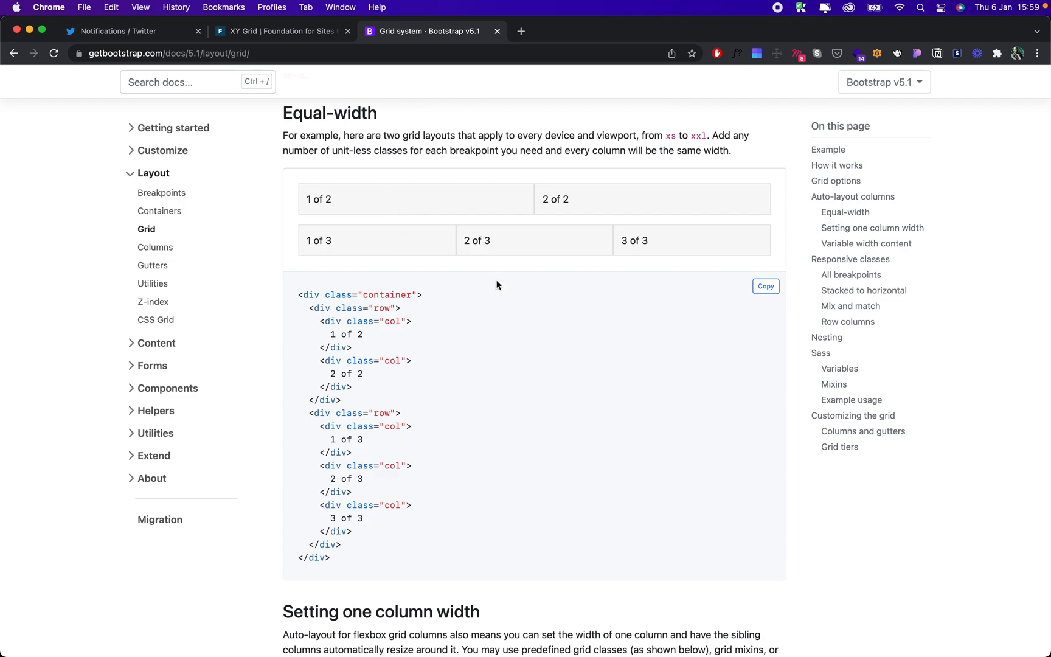
pyautogui.scroll(-8, 496, 281)
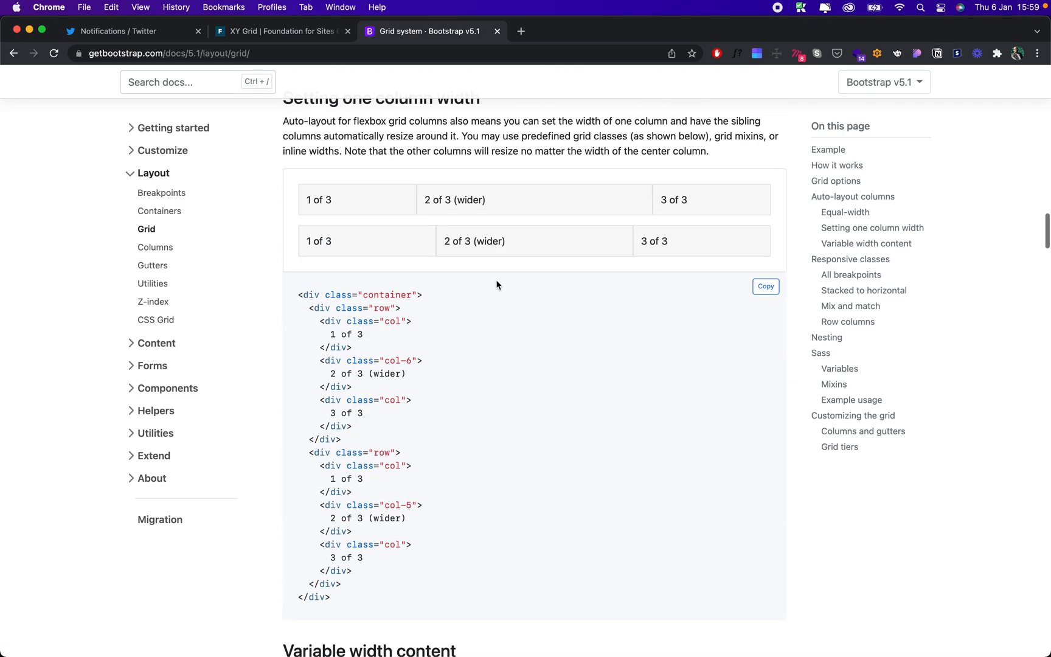
pyautogui.scroll(1, 496, 284)
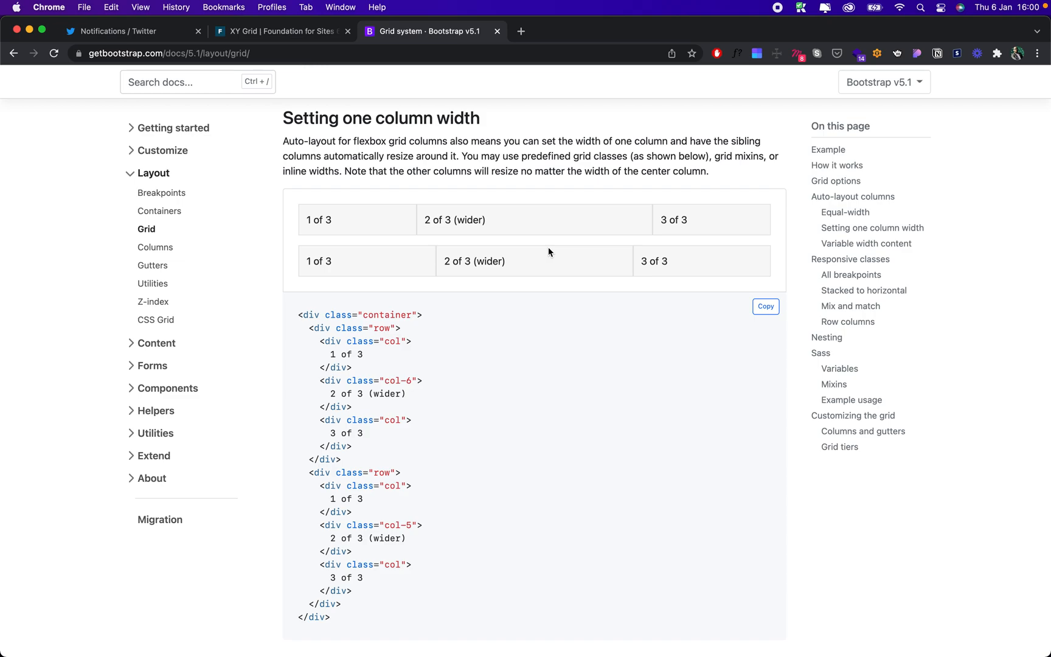
pyautogui.scroll(-10, 548, 252)
pyautogui.scroll(10, 549, 251)
pyautogui.scroll(10, 547, 247)
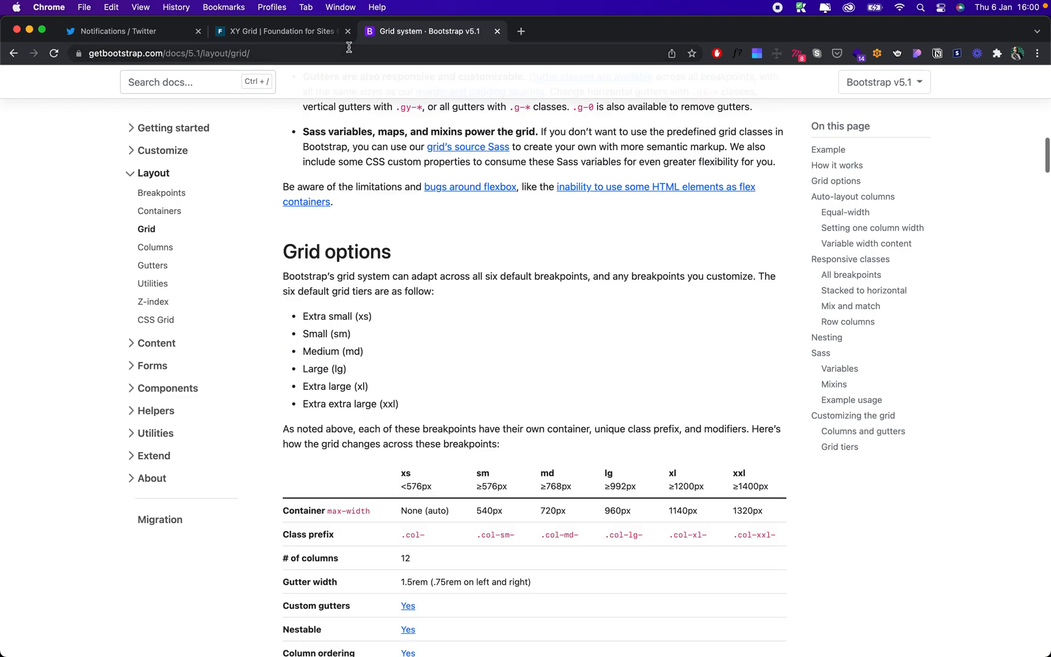
pyautogui.click(265, 31)
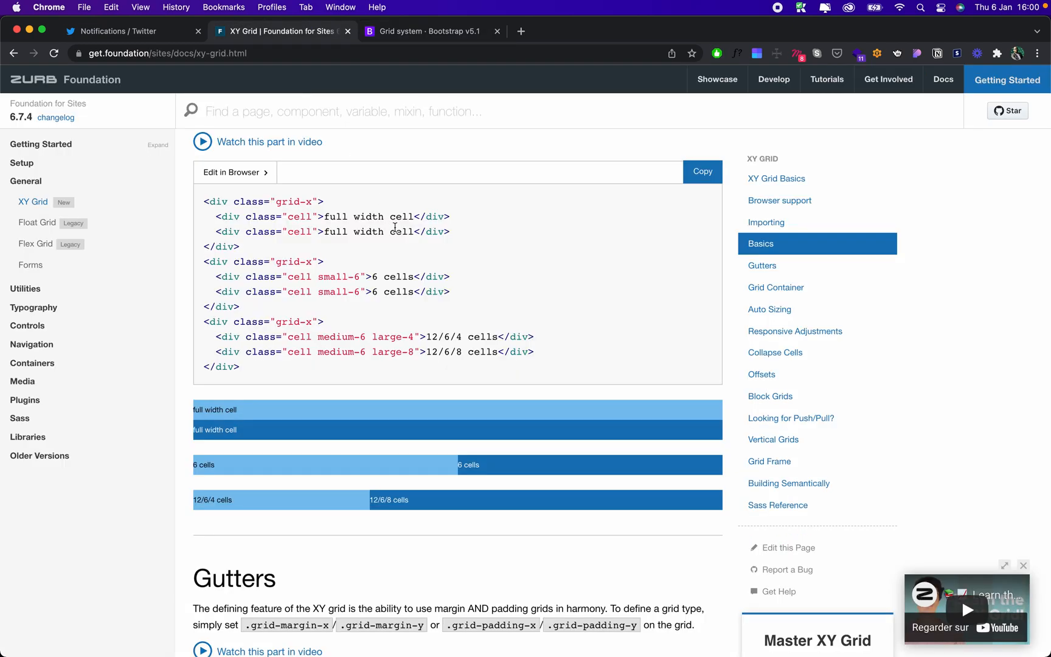
pyautogui.scroll(-2, 394, 228)
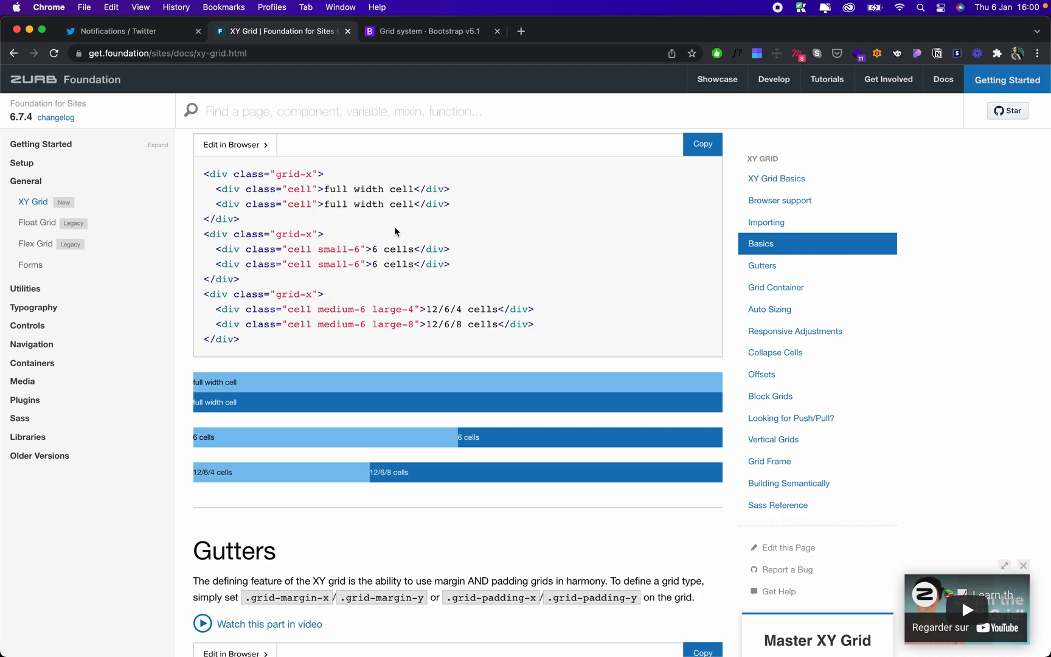
# - Switch back to Figma and create a new blank design file
pyautogui.hotkey('ctrl', 'Up')
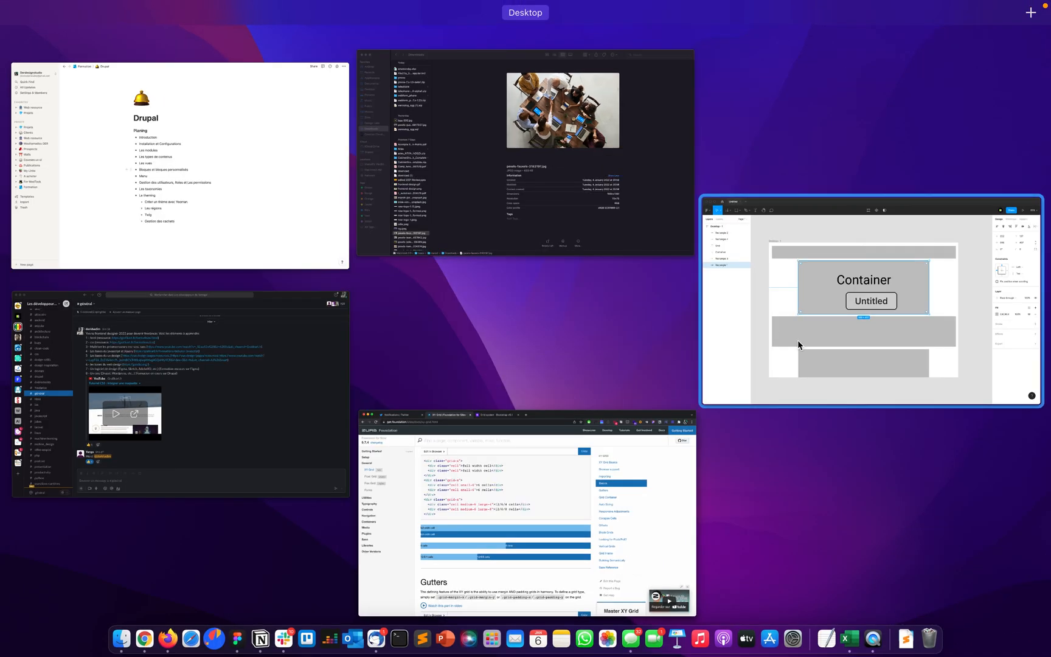
pyautogui.click(797, 340)
pyautogui.click(200, 101)
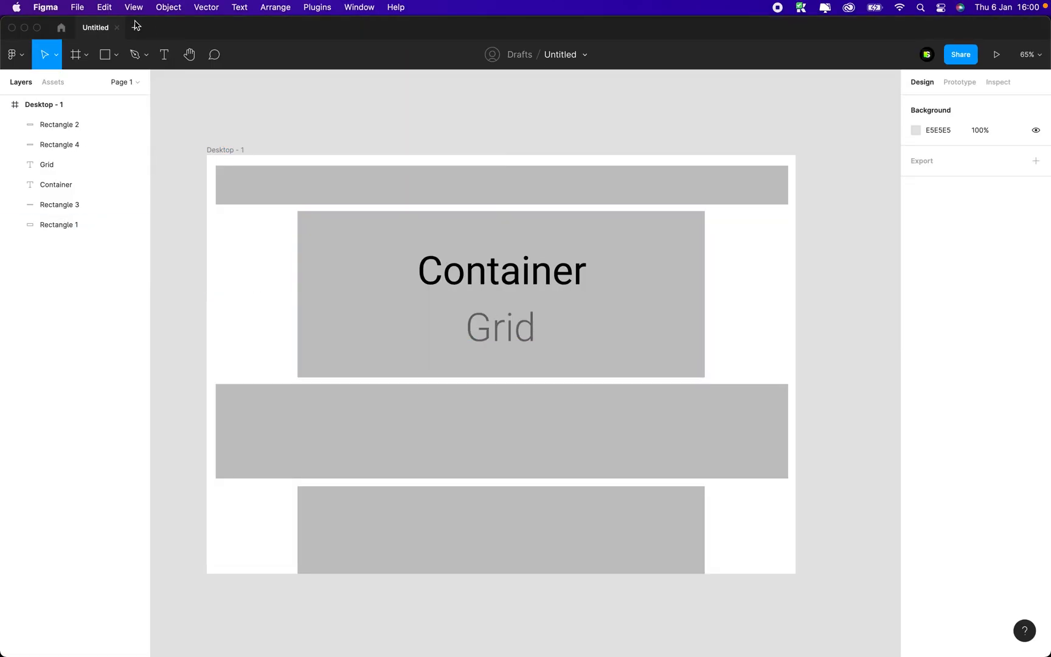
pyautogui.click(135, 27)
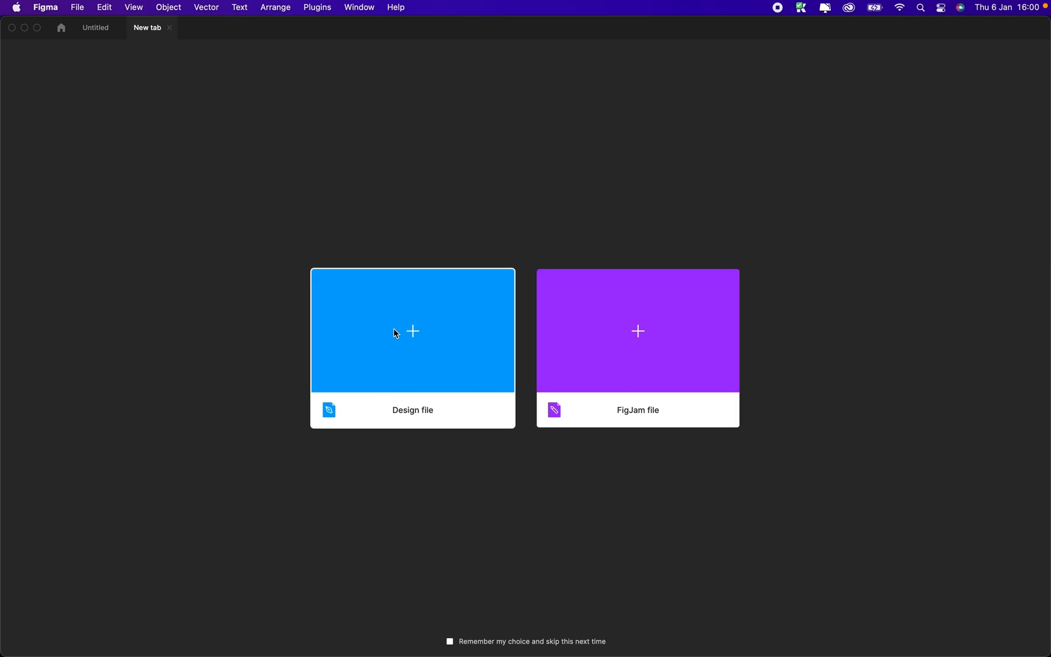
pyautogui.click(413, 332)
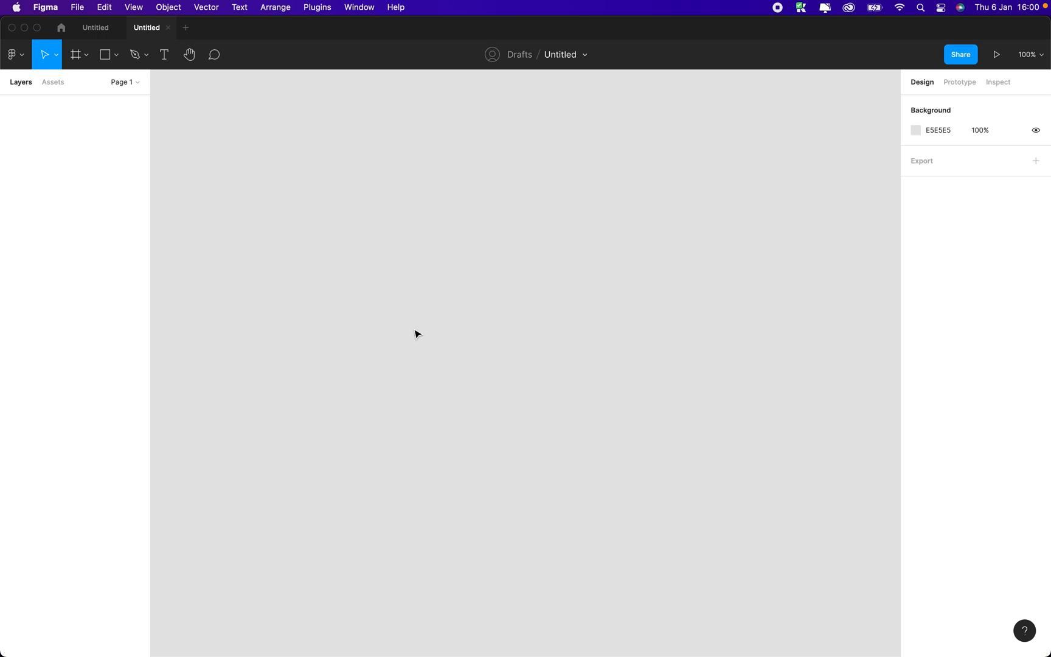
# - Add a frame from the 1440 × 1024 Desktop preset and extend it downwards to a height of about 1752
pyautogui.press('f')
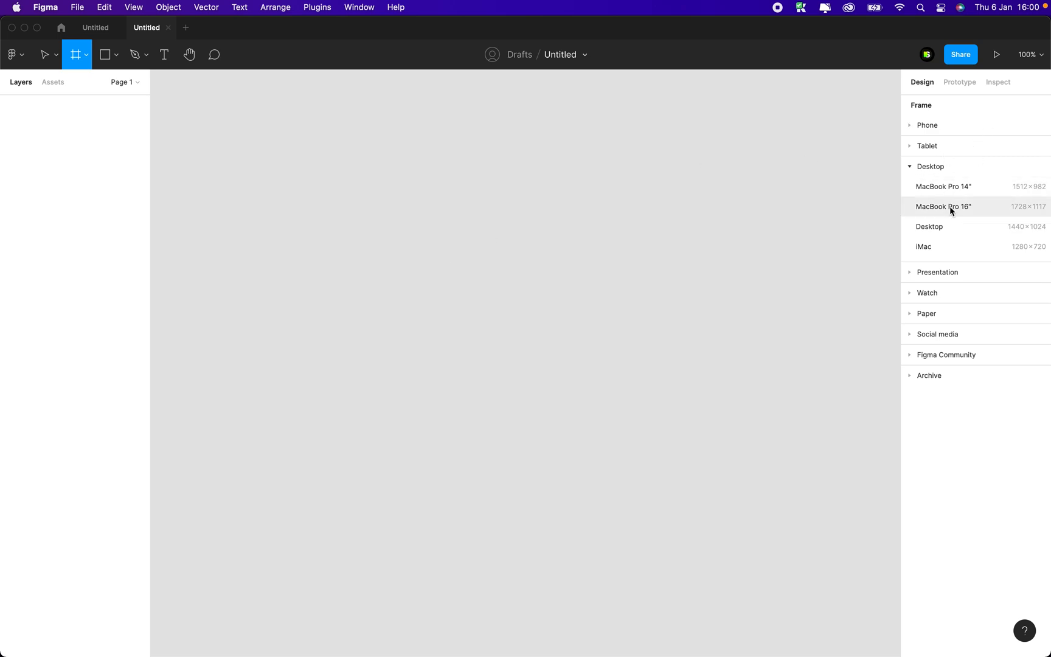
pyautogui.click(943, 226)
pyautogui.scroll(-5, 681, 277)
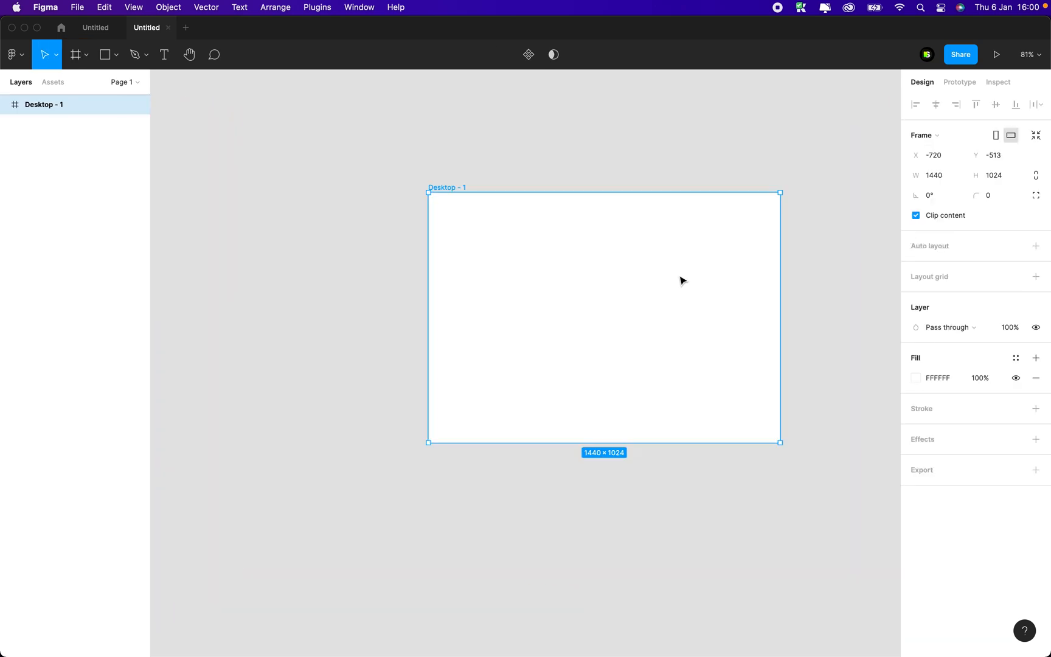
pyautogui.hscroll(2, 681, 276)
pyautogui.scroll(-1, 681, 276)
pyautogui.moveTo(494, 414); pyautogui.dragTo(485, 591)
pyautogui.scroll(5, 542, 258)
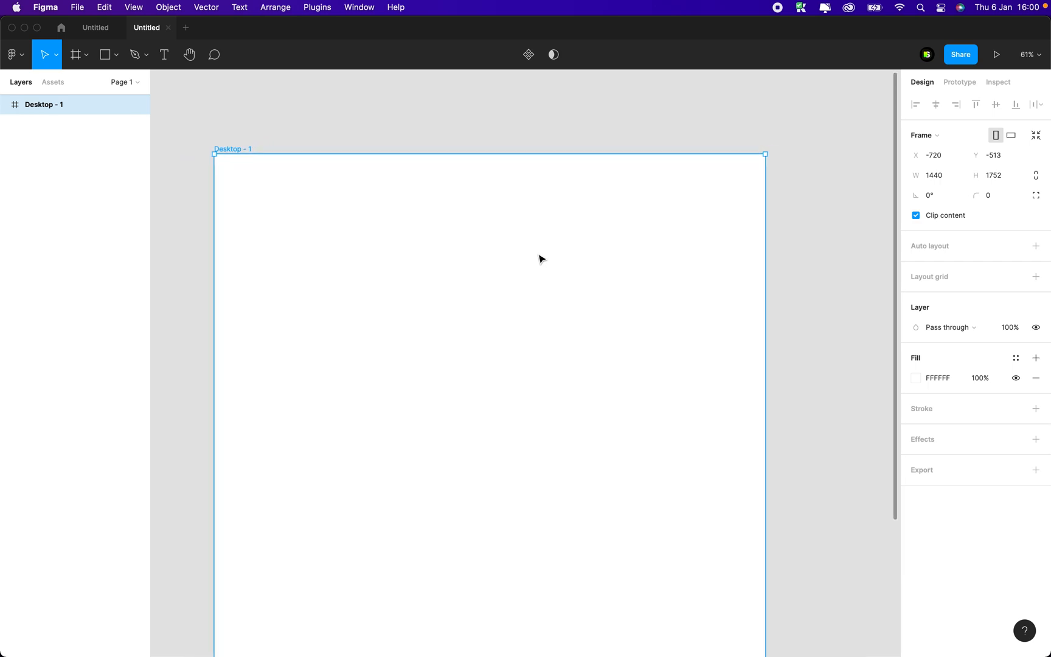
# - Add a layout grid to the desktop frame and change it to 12 columns
pyautogui.click(321, 97)
pyautogui.click(233, 150)
pyautogui.click(1035, 276)
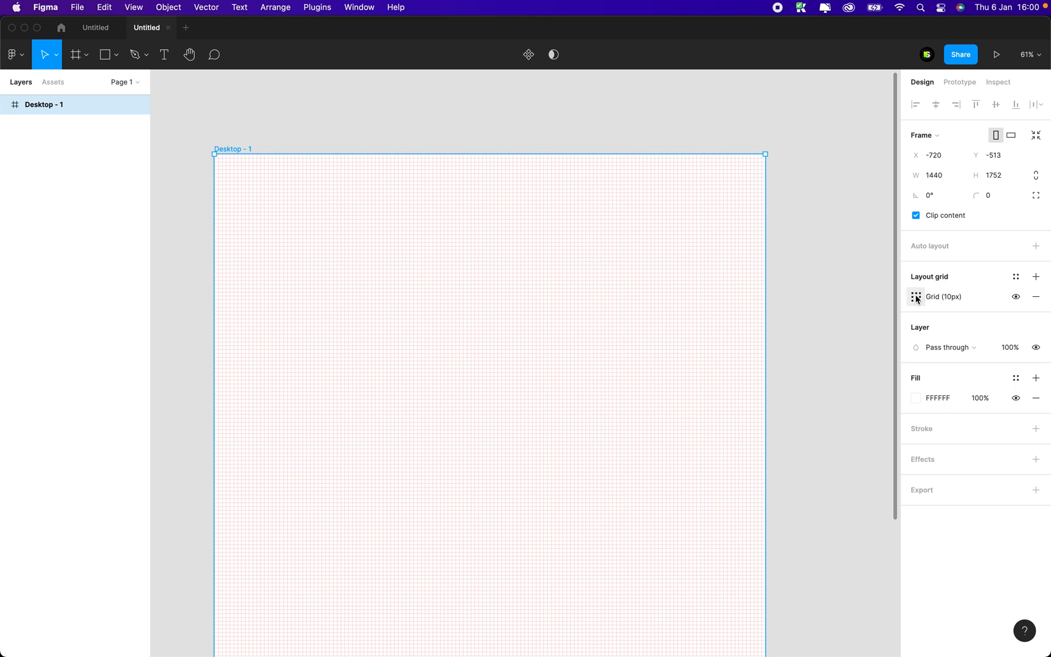
pyautogui.click(915, 297)
pyautogui.click(788, 299)
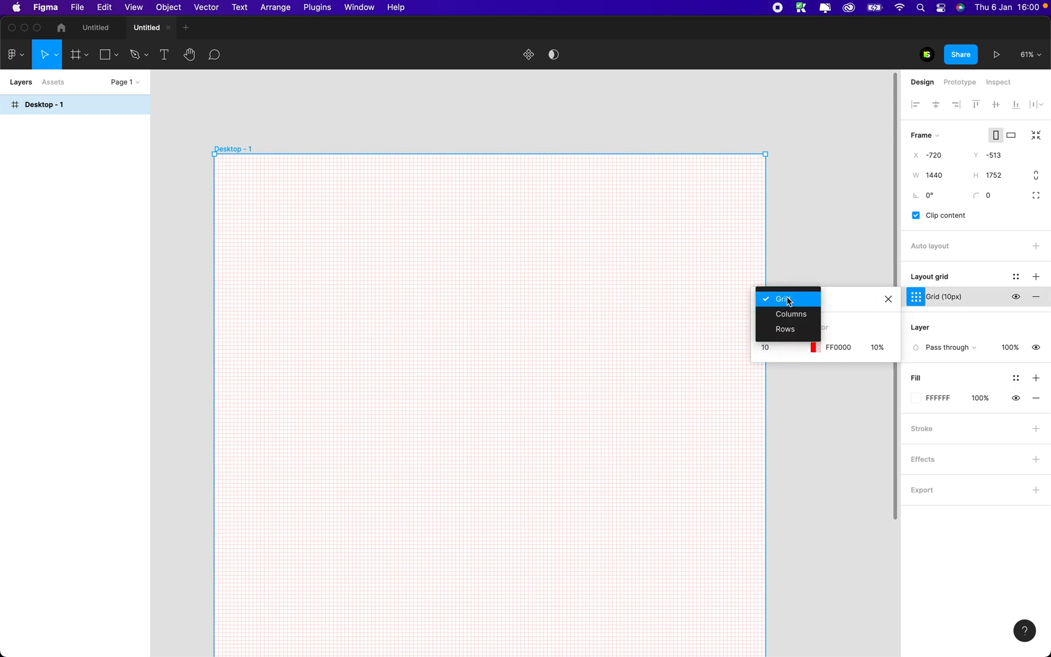
pyautogui.click(786, 316)
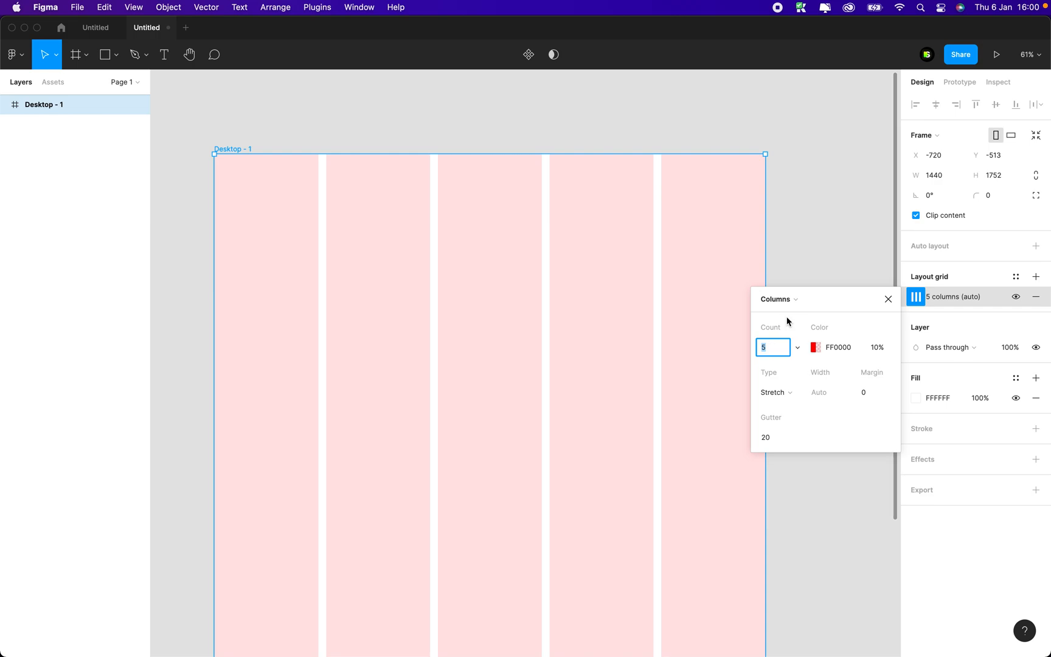
pyautogui.click(774, 353)
pyautogui.write('12')
pyautogui.press('Return')
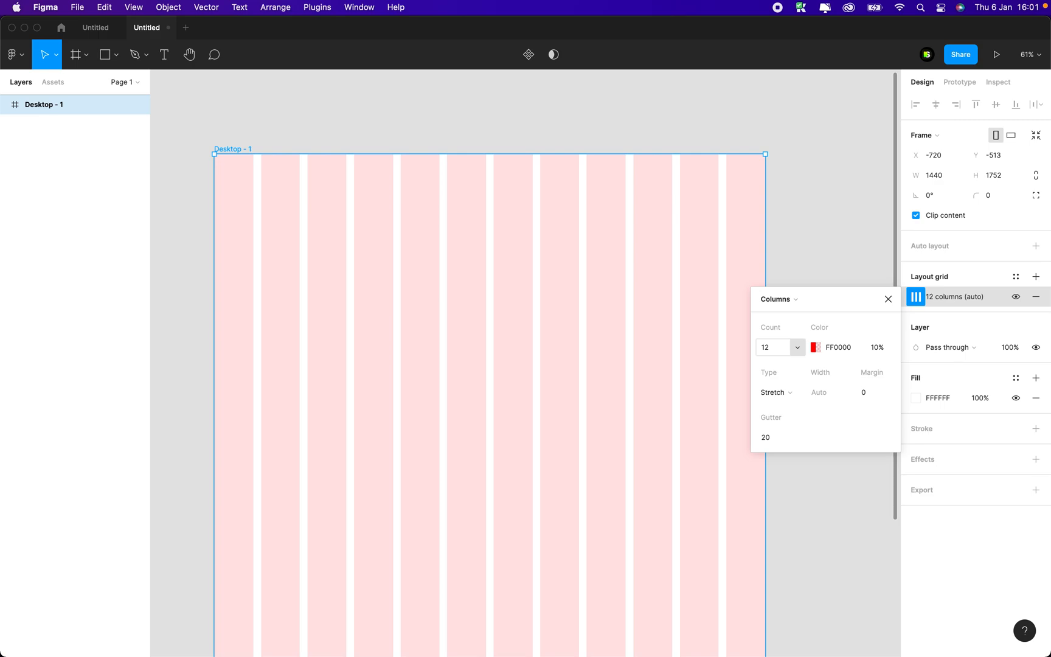
# - Lower the opacity of the column grid's red colour to 3%
pyautogui.click(842, 350)
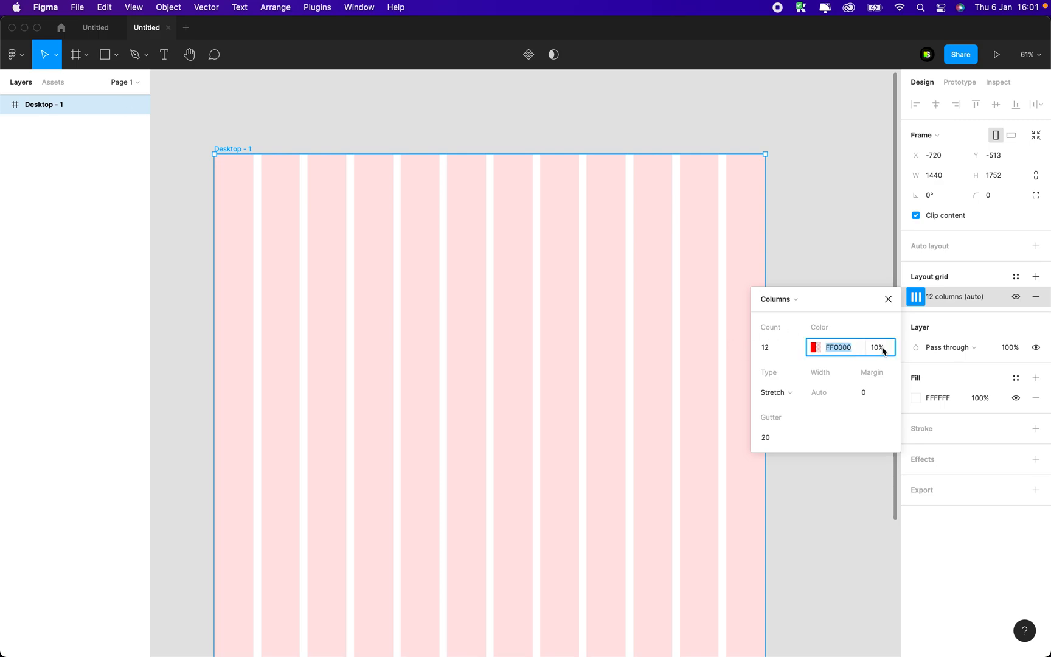
pyautogui.press('Tab')
pyautogui.write('0')
pyautogui.press('Return')
pyautogui.write('8')
pyautogui.press('Return')
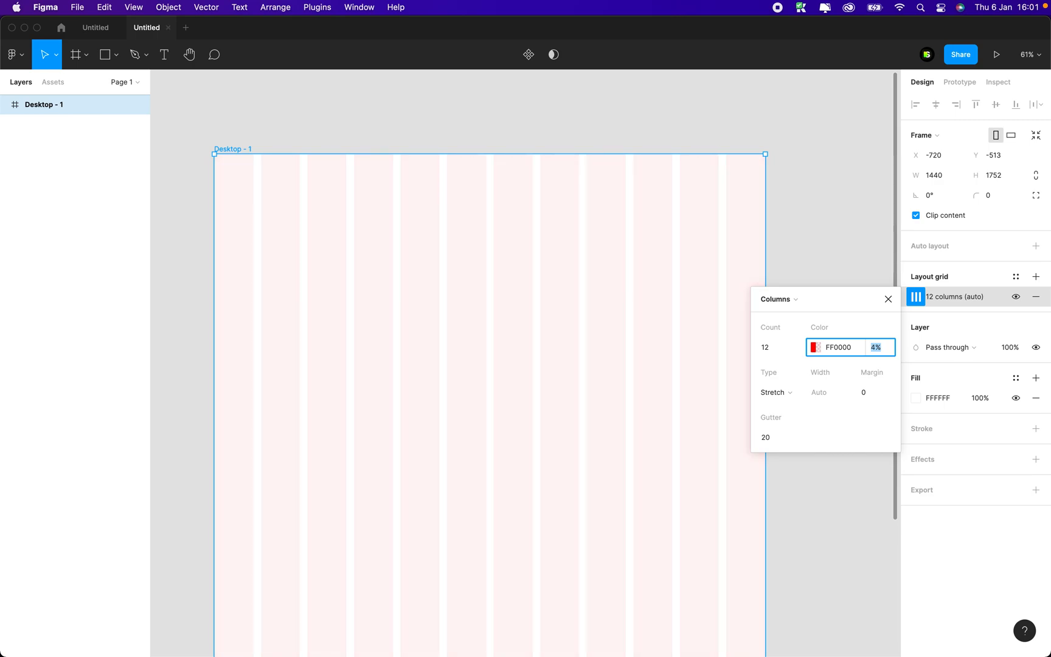
# - Centre the grid columns, set their width to 70 and the gutter to 30, and close the grid settings
pyautogui.click(777, 392)
pyautogui.click(785, 377)
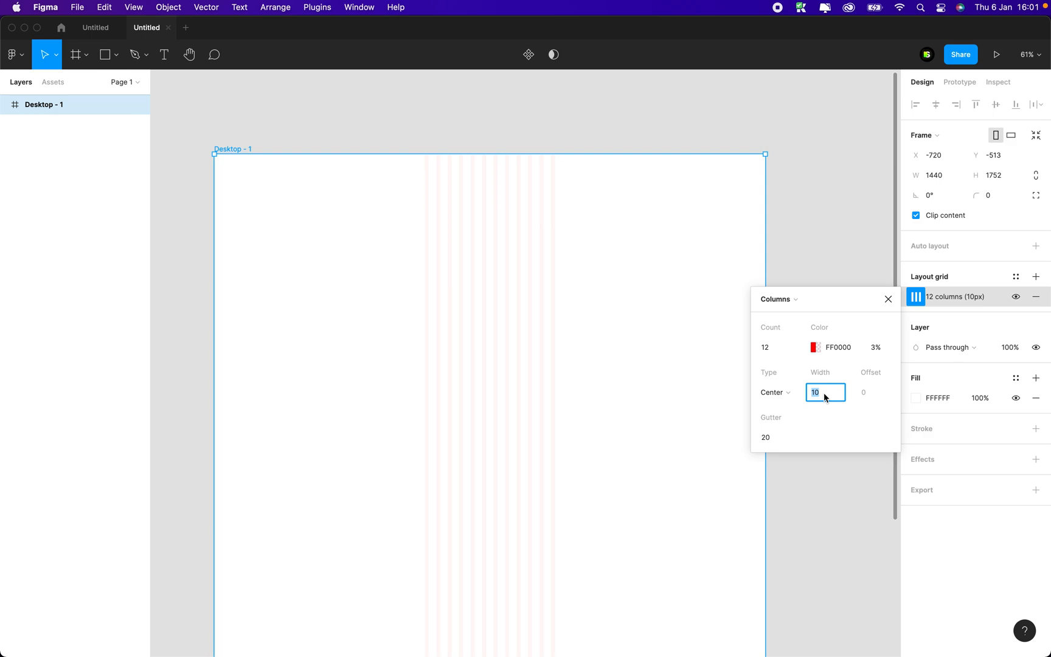
pyautogui.press('Return')
pyautogui.click(769, 438)
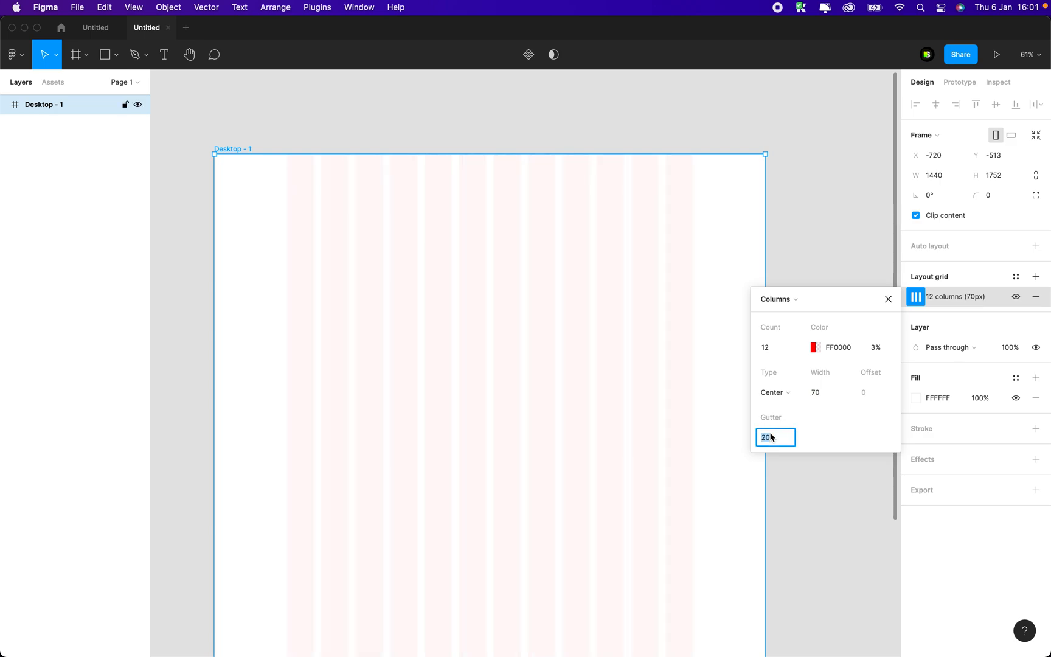
pyautogui.write('3')
pyautogui.press('Return')
pyautogui.click(887, 296)
# - Examine how the 12-column grid is laid out across the whole desktop frame
pyautogui.scroll(-3, 821, 270)
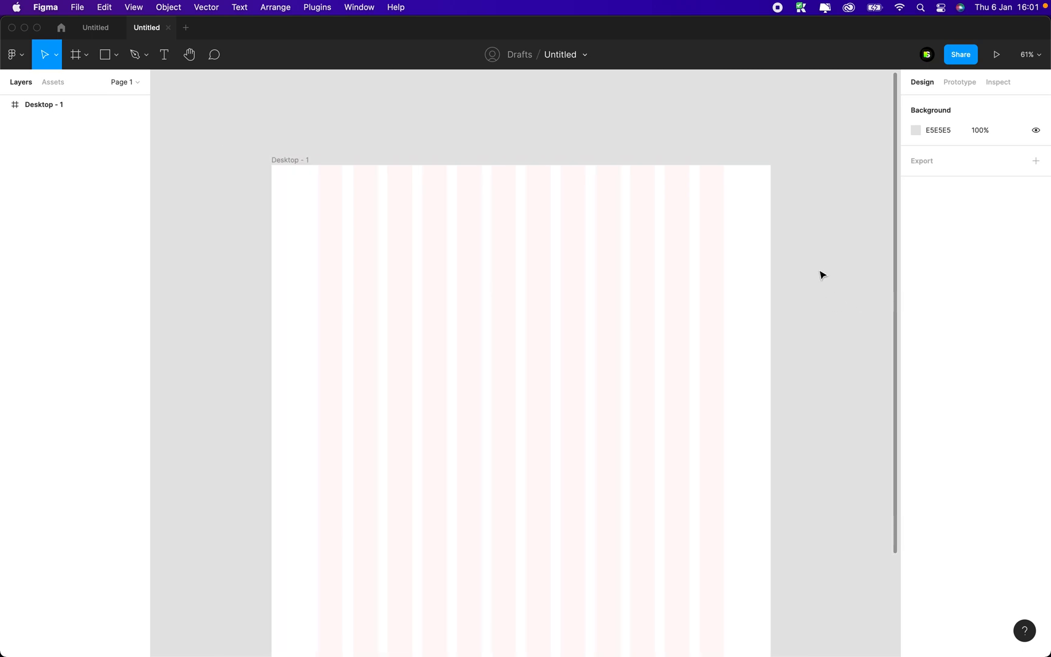
pyautogui.scroll(-3, 721, 294)
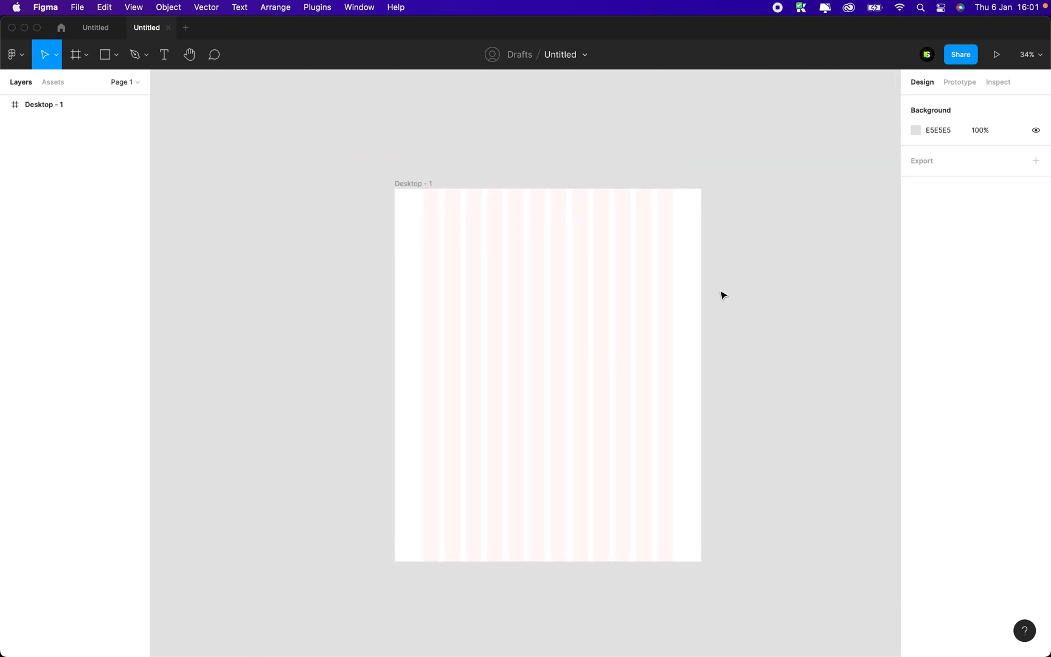
pyautogui.hscroll(2, 675, 271)
pyautogui.scroll(2, 635, 251)
pyautogui.scroll(3, 636, 251)
pyautogui.hscroll(-1, 636, 251)
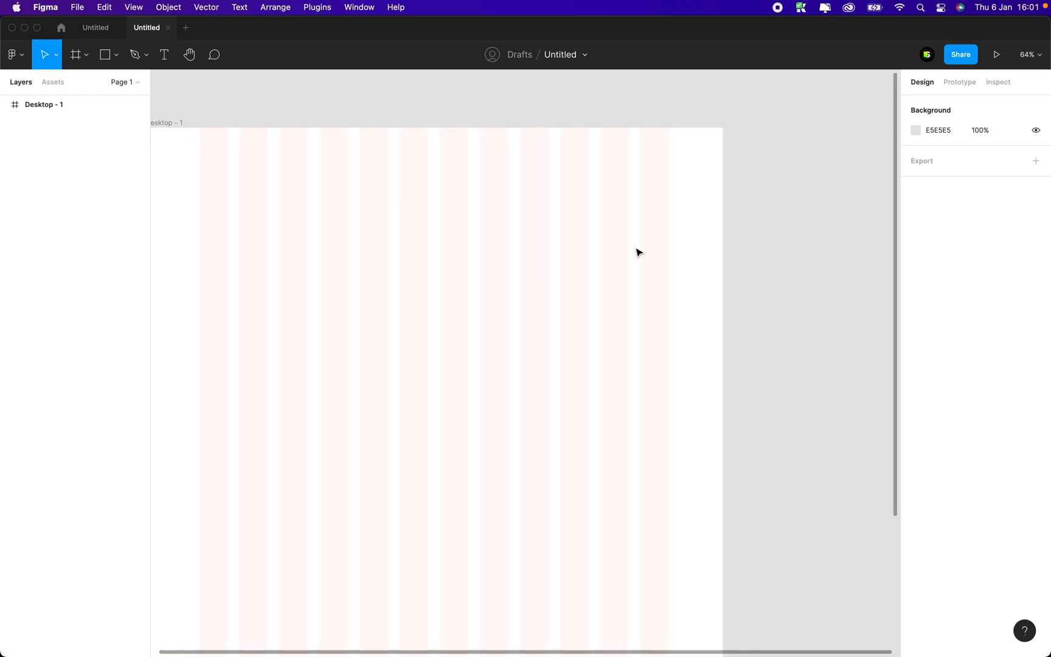
pyautogui.scroll(-1, 636, 251)
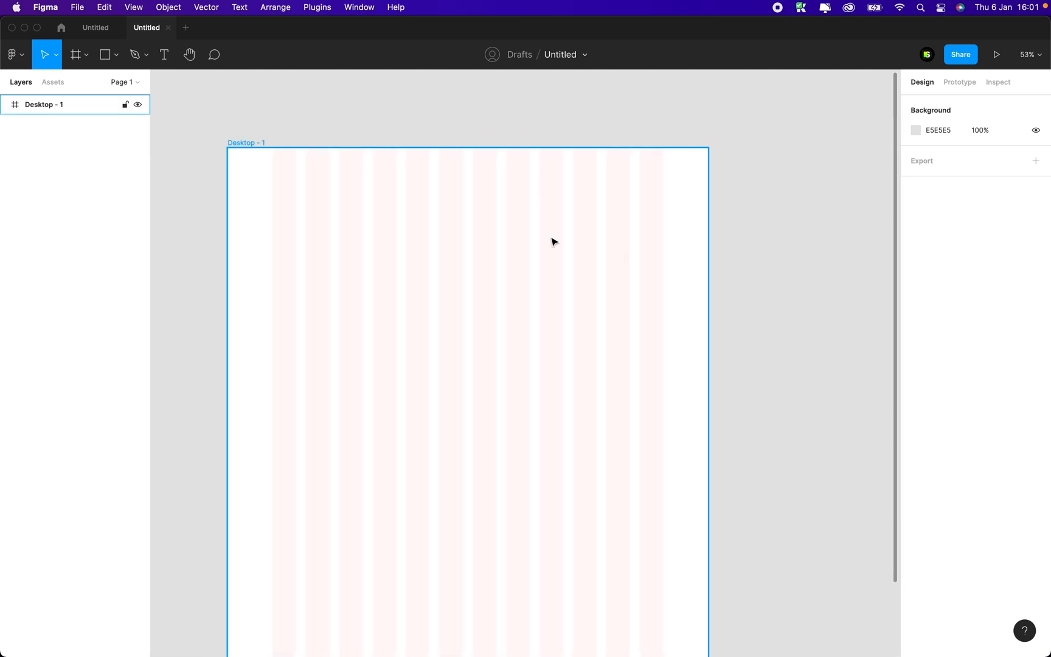
# - Try widening the desktop frame to about 2489 to test the centred columns, and undo the resize
pyautogui.scroll(-2, 552, 242)
pyautogui.hscroll(2, 559, 237)
pyautogui.click(330, 169)
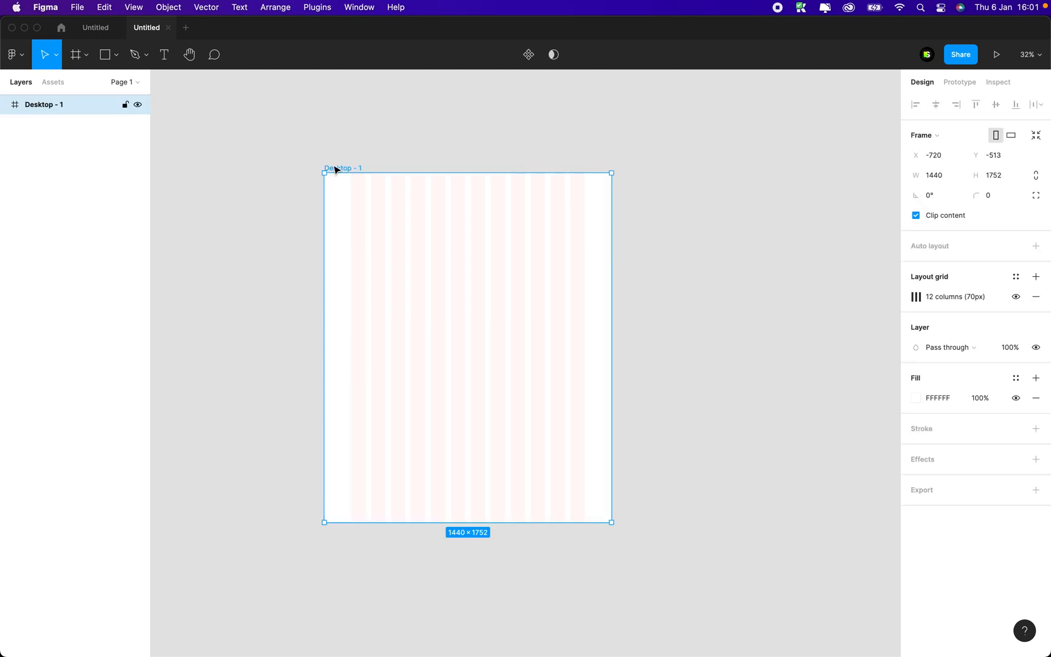
pyautogui.moveTo(611, 287); pyautogui.dragTo(821, 296)
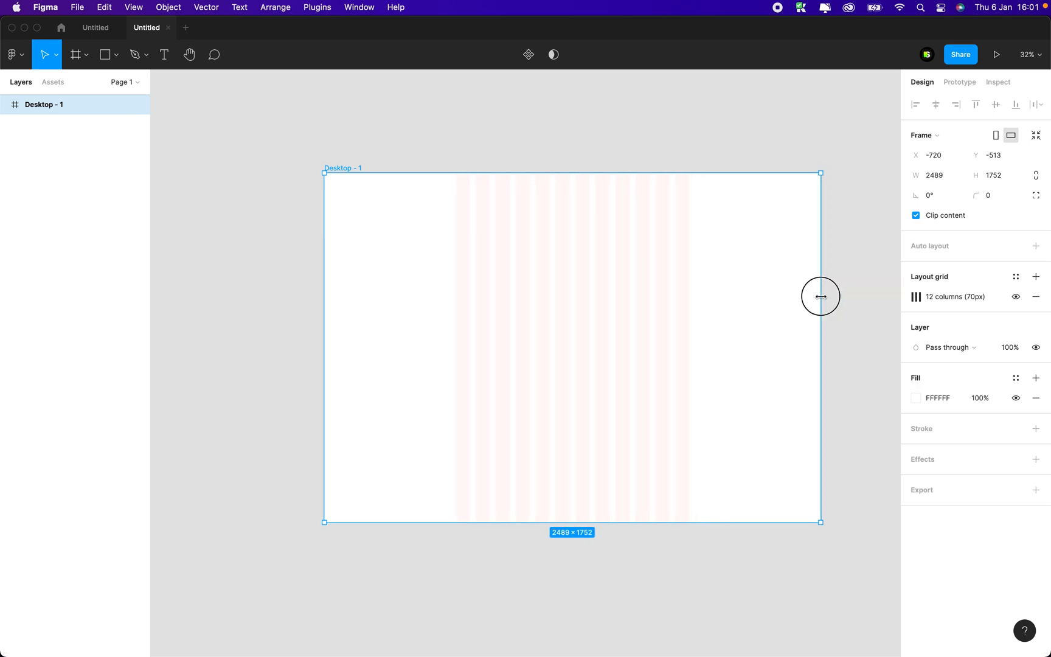
pyautogui.press('super+z')
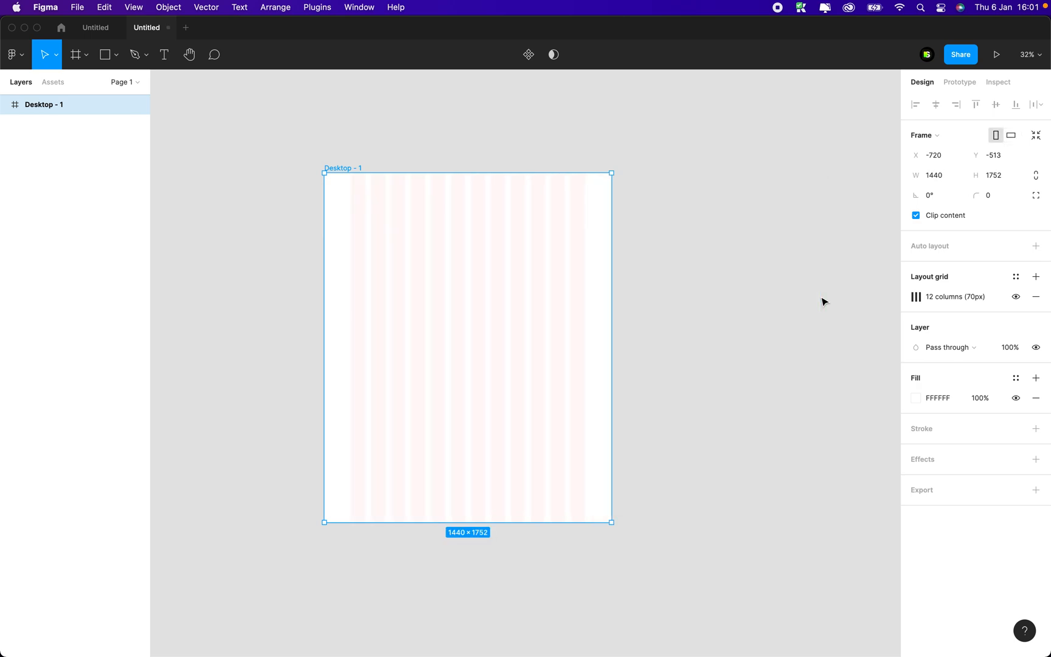
# - Set the desktop frame's fill colour to F2F2F2
pyautogui.scroll(3, 572, 270)
pyautogui.scroll(3, 572, 270)
pyautogui.hscroll(-2, 573, 270)
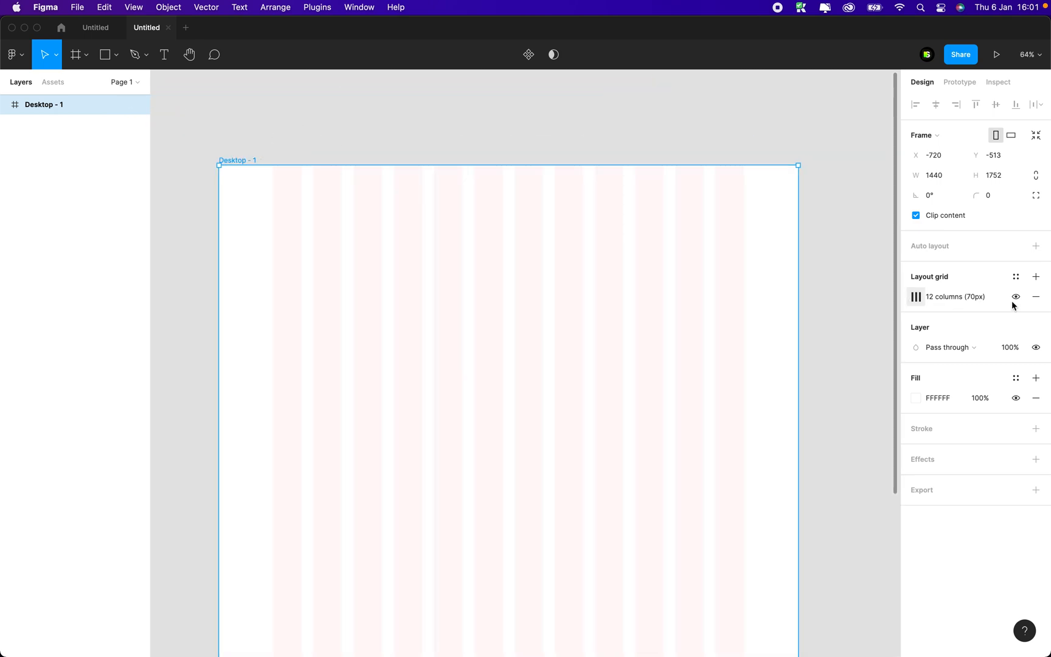
pyautogui.click(937, 401)
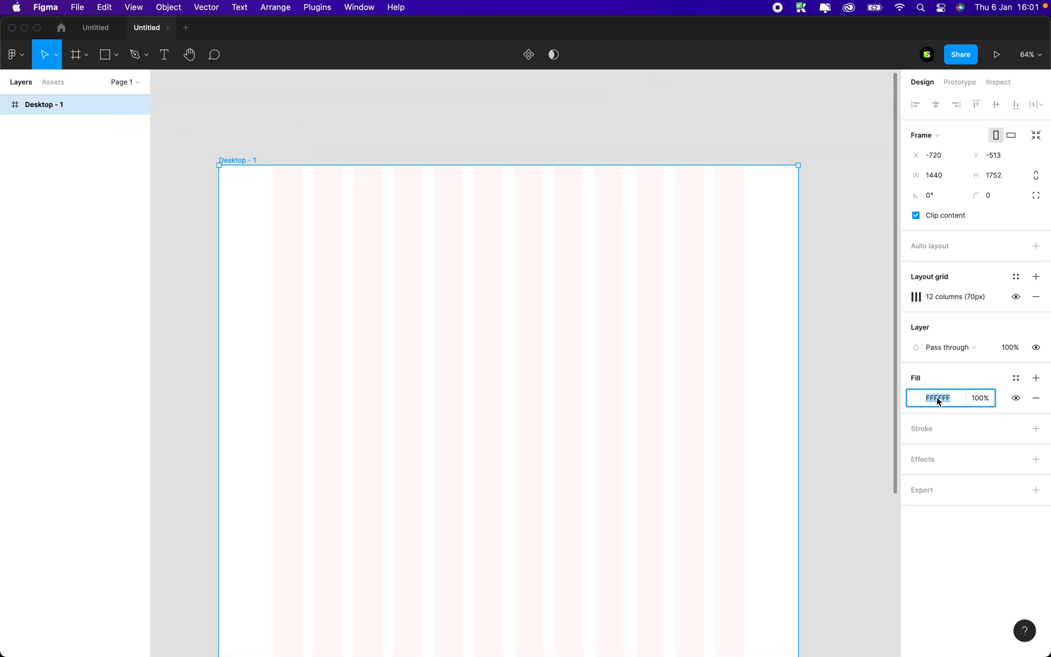
pyautogui.write('F2F2F2')
pyautogui.press('Return')
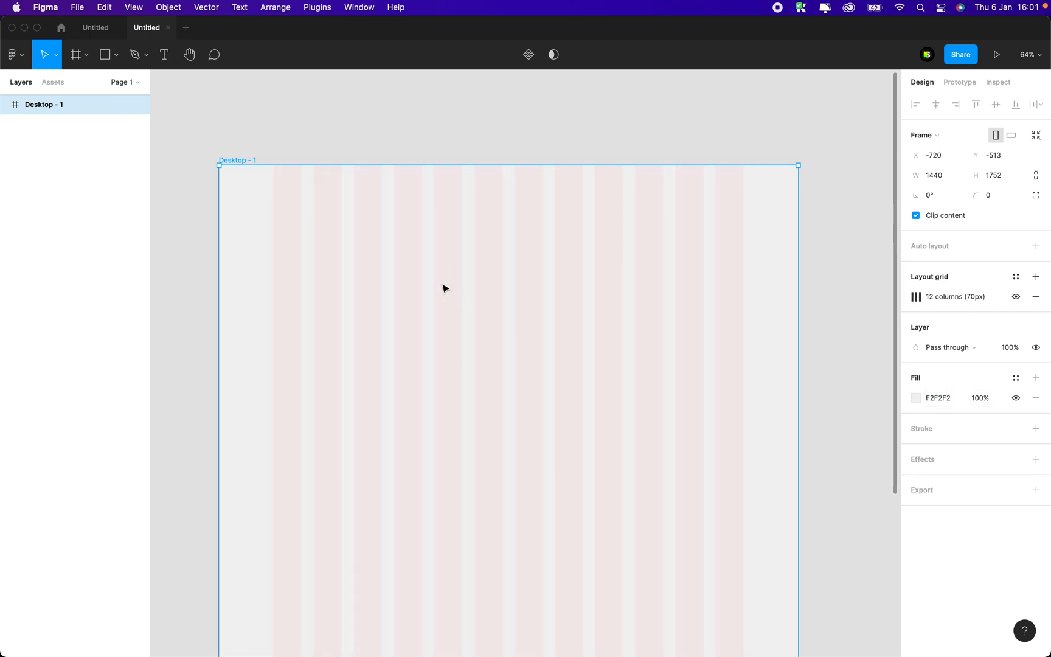
# - Draw a full-width rectangle about 1440 × 100 along the top edge of the desktop frame
pyautogui.press('r')
pyautogui.click(306, 186)
pyautogui.moveTo(305, 186); pyautogui.dragTo(798, 189)
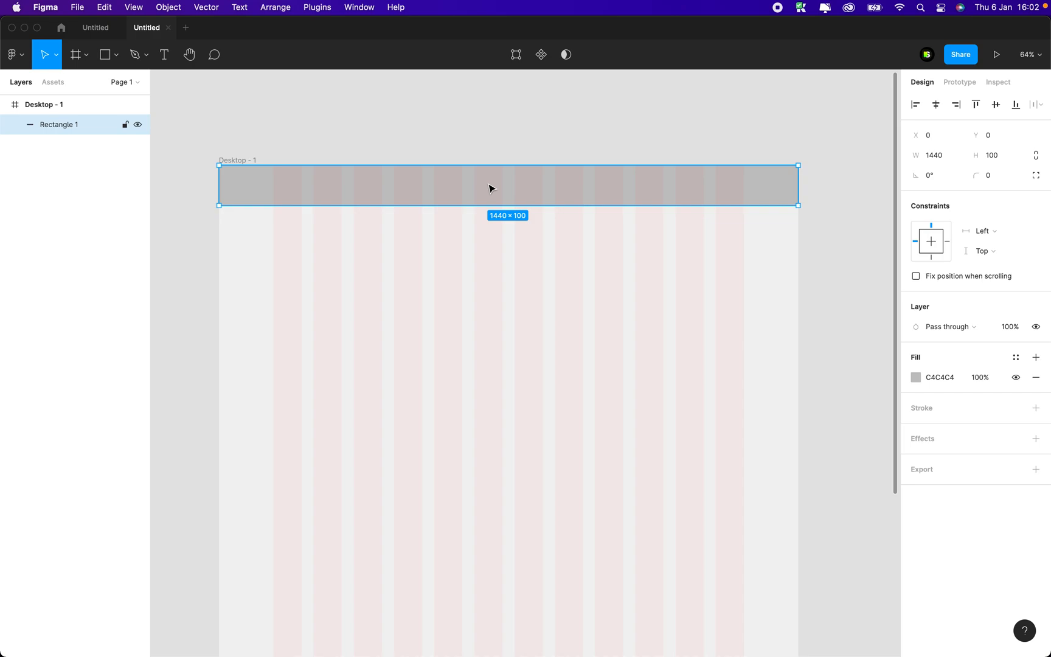
# - Group the top rectangle and name the group "header"
pyautogui.press('super+g')
pyautogui.press('super+r')
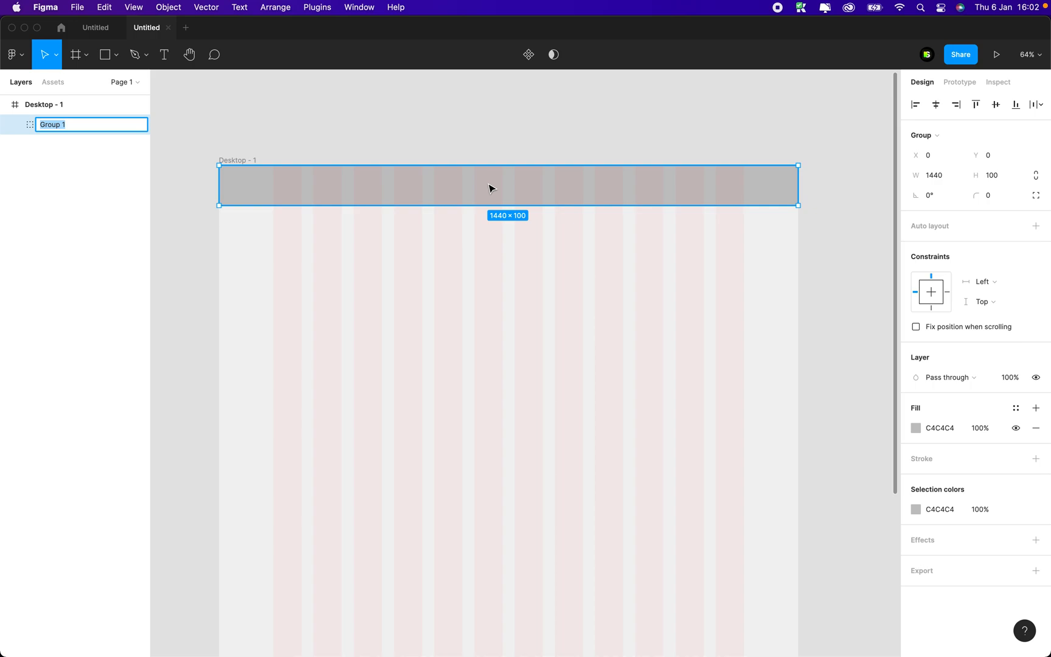
pyautogui.write('header')
pyautogui.press('Return')
# - Fill the rectangle inside the header group with white, FFFFFF
pyautogui.press('Return')
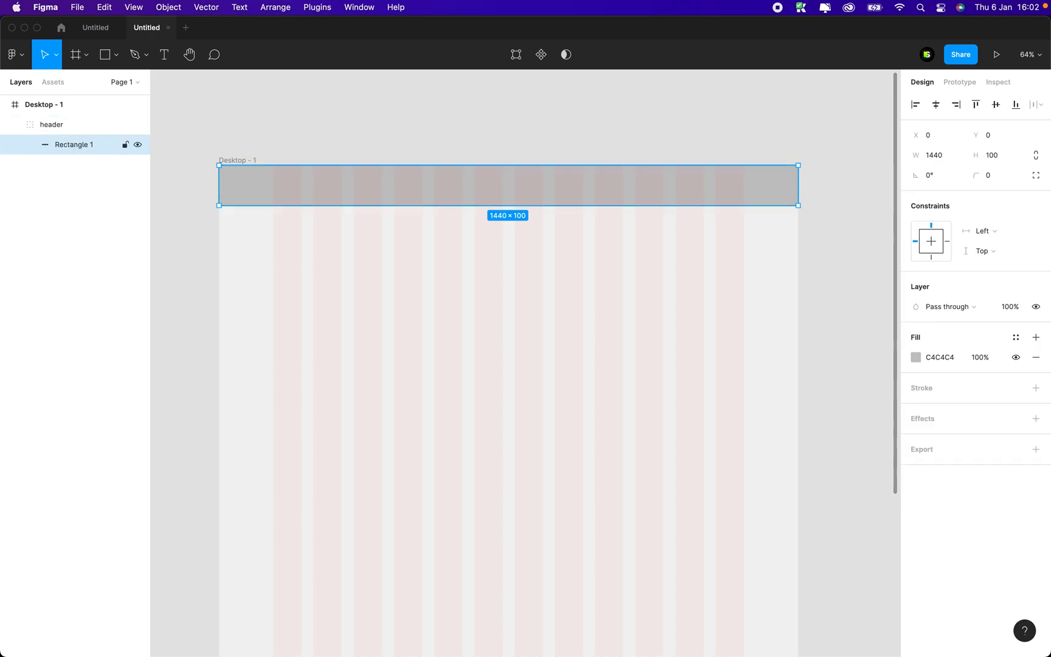
pyautogui.click(916, 357)
pyautogui.press('i')
pyautogui.click(662, 282)
pyautogui.click(662, 282)
pyautogui.click(333, 195)
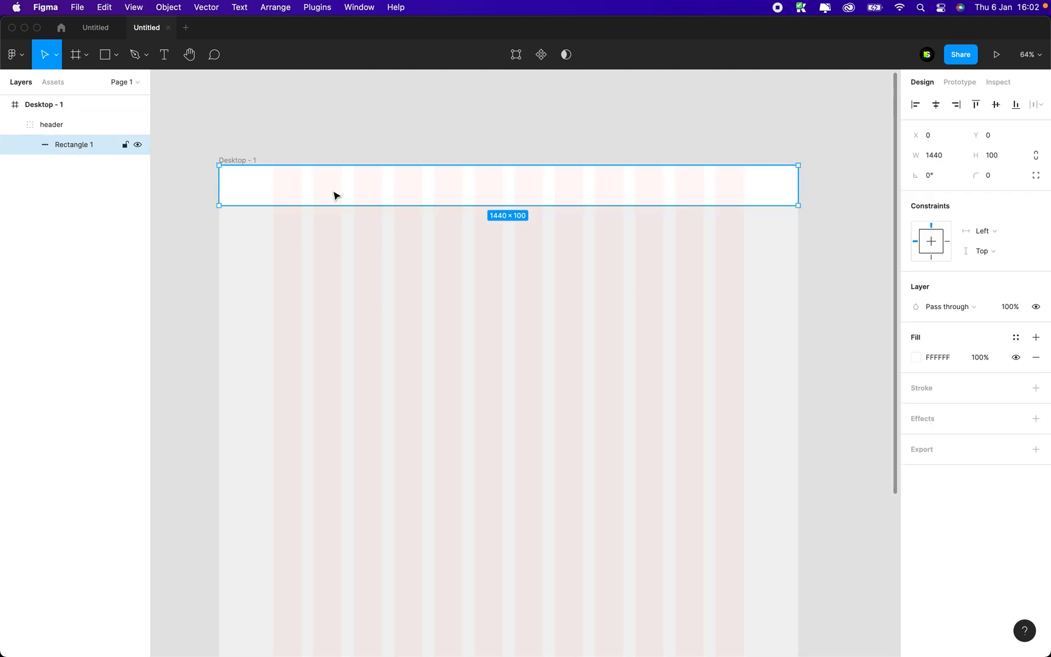
# - Add the text "Mon logo" in the header at the start of the first grid column
pyautogui.scroll(5, 335, 195)
pyautogui.scroll(4, 334, 198)
pyautogui.hscroll(-1, 333, 202)
pyautogui.press('t')
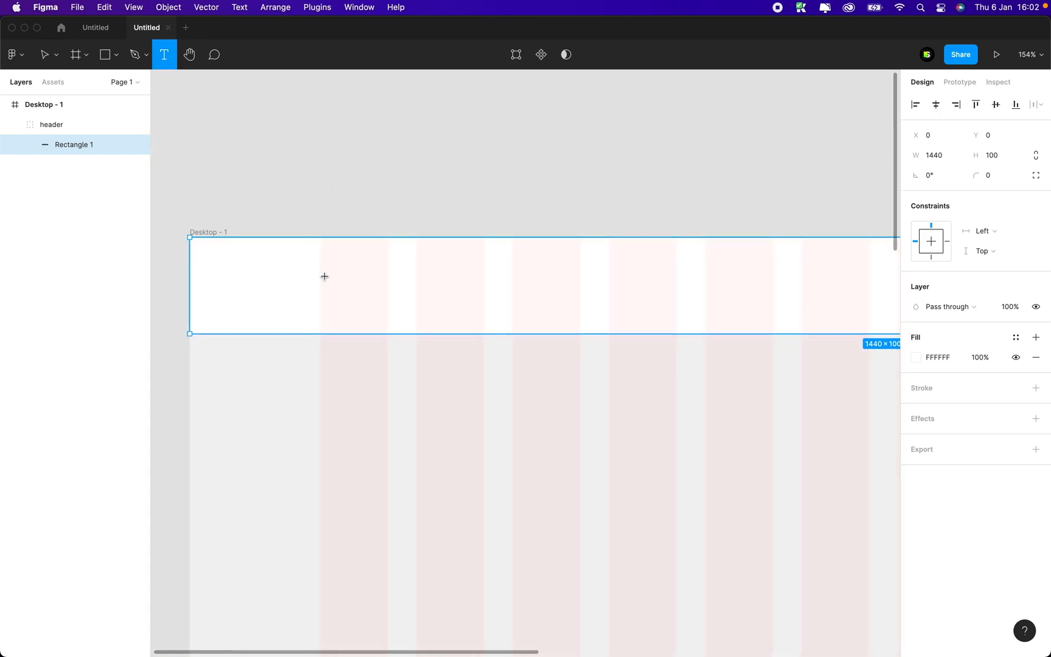
pyautogui.click(322, 290)
pyautogui.write('Mon')
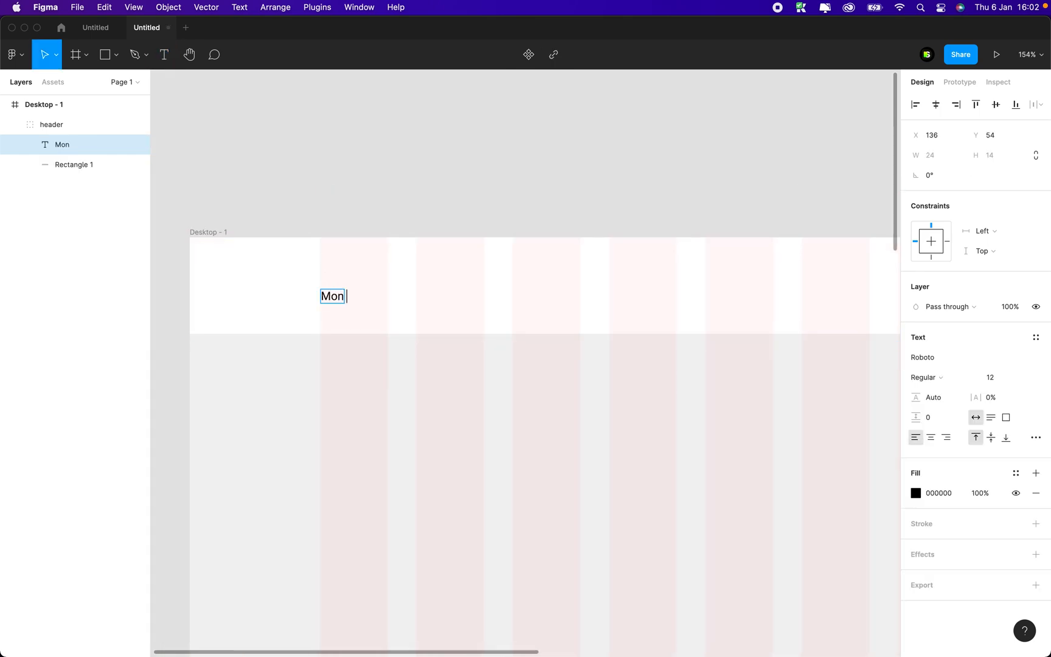
pyautogui.write(' logo')
# - Set the "Mon logo" text to the Inter font in the Black weight
pyautogui.scroll(-5, 473, 294)
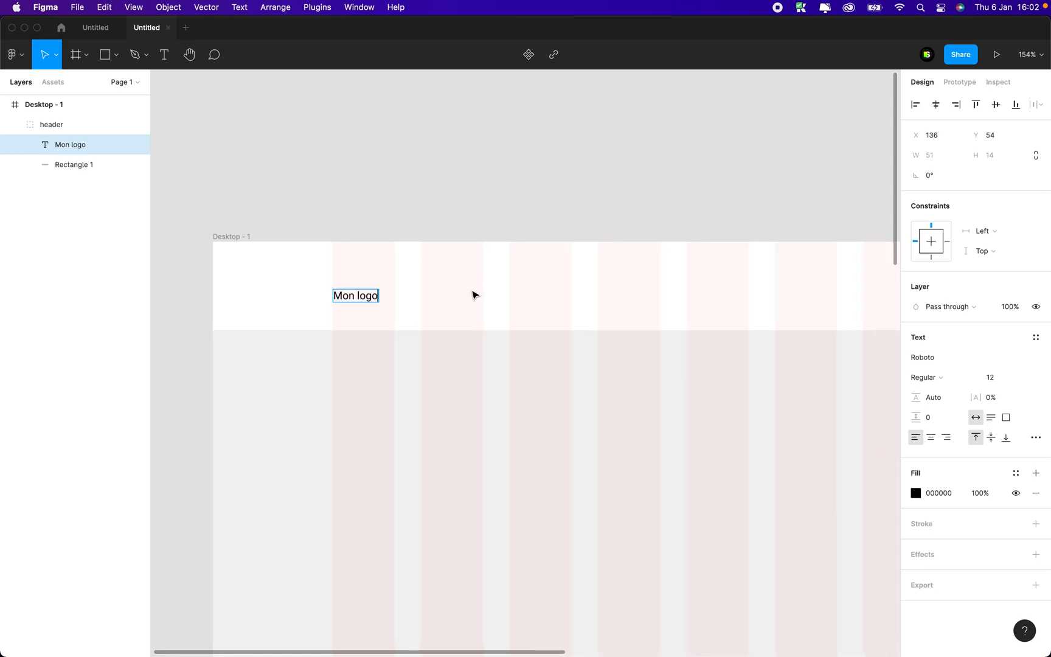
pyautogui.click(933, 358)
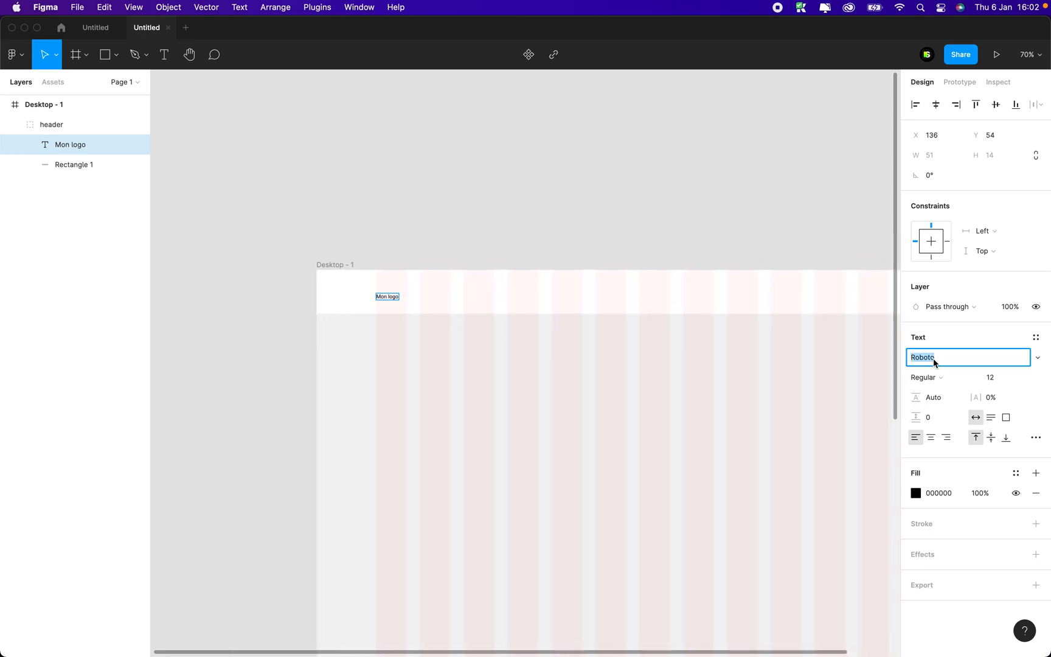
pyautogui.write('Inter')
pyautogui.press('Return')
pyautogui.click(943, 376)
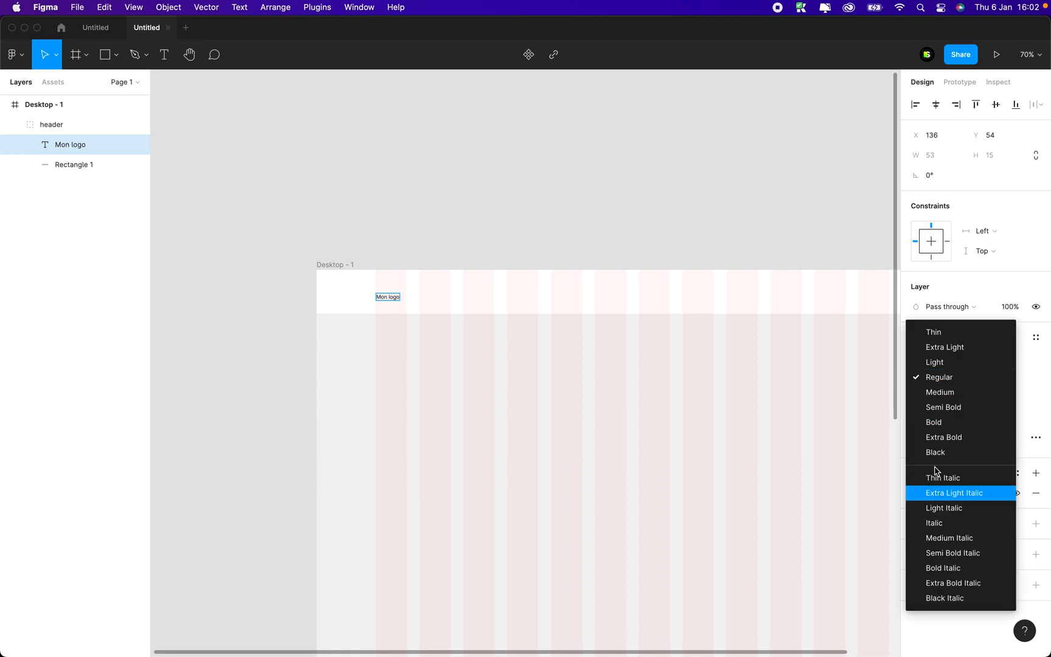
pyautogui.click(940, 451)
# - Try a font size of 52 for the "Mon logo" text
pyautogui.write('22')
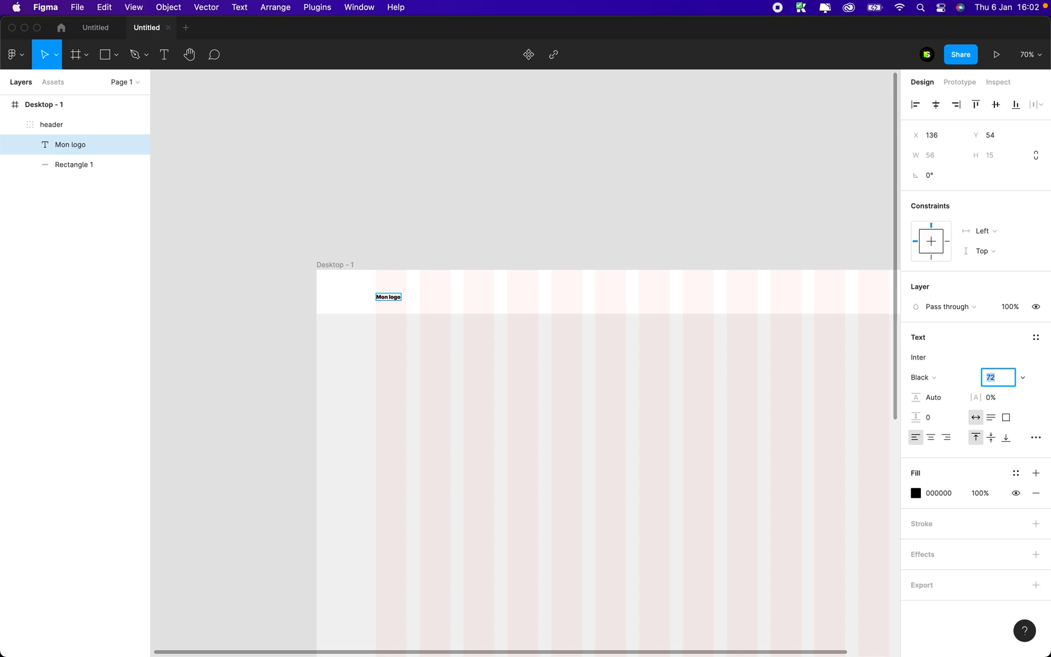
pyautogui.press('Escape')
pyautogui.click(1004, 374)
pyautogui.hotkey('shift', 'Up')
pyautogui.hotkey('shift', 'Up')
pyautogui.hotkey('shift', 'Up')
pyautogui.hotkey('shift', 'Up')
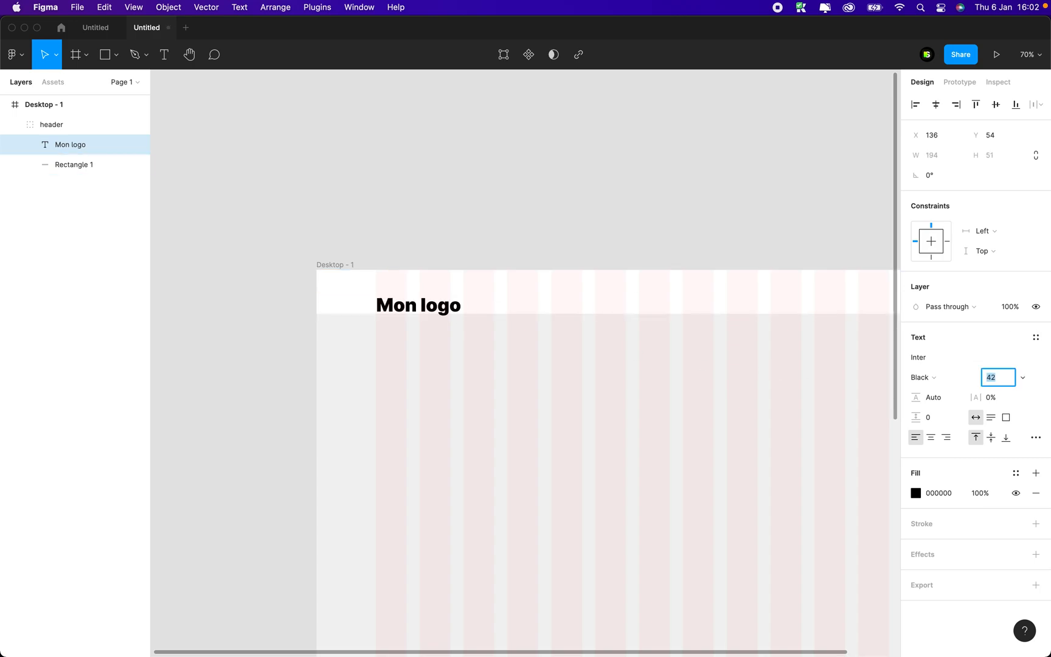
# - Move the "Mon logo" text up into the white header, keeping it at the first column's left edge
pyautogui.moveTo(461, 313); pyautogui.dragTo(461, 299)
pyautogui.hscroll(-2, 460, 299)
pyautogui.hscroll(3, 465, 297)
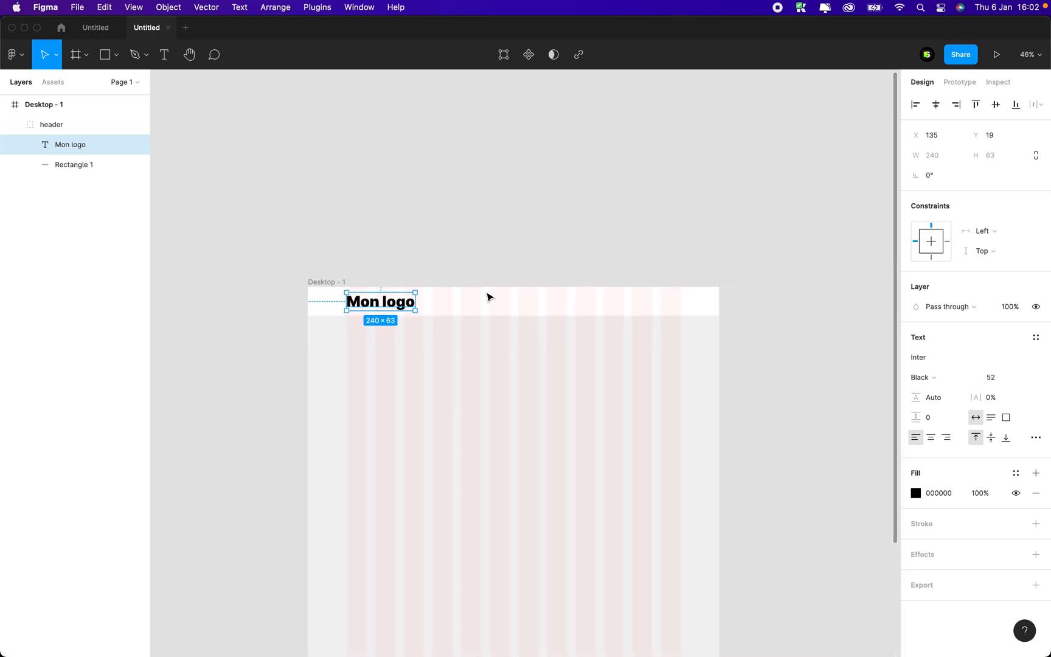
pyautogui.scroll(5, 602, 316)
pyautogui.scroll(-5, 602, 316)
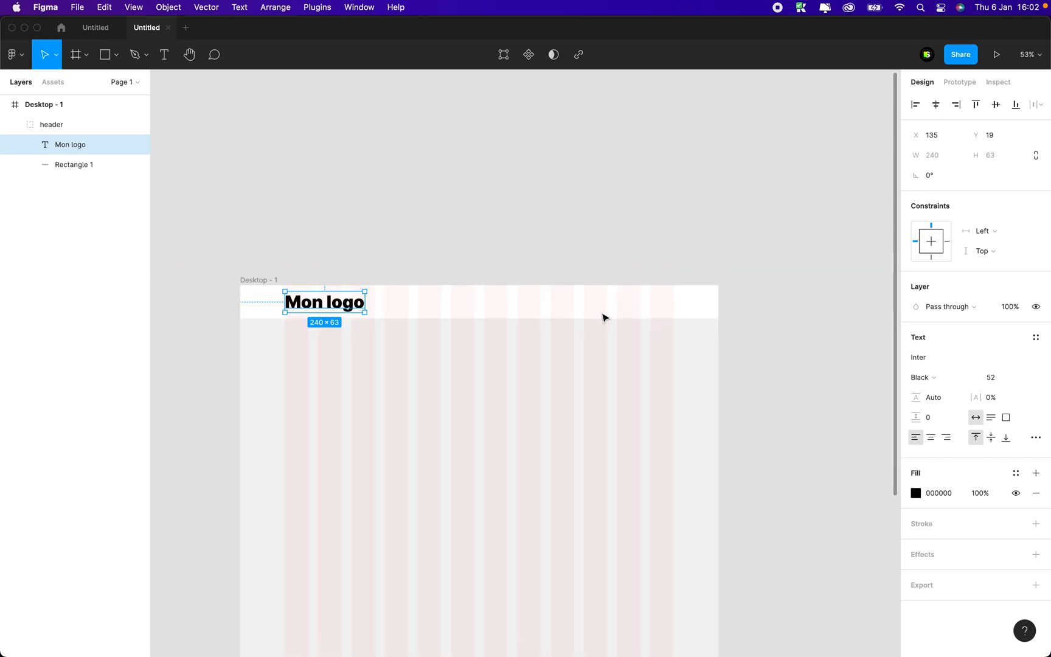
pyautogui.scroll(5, 603, 317)
pyautogui.hscroll(-3, 602, 316)
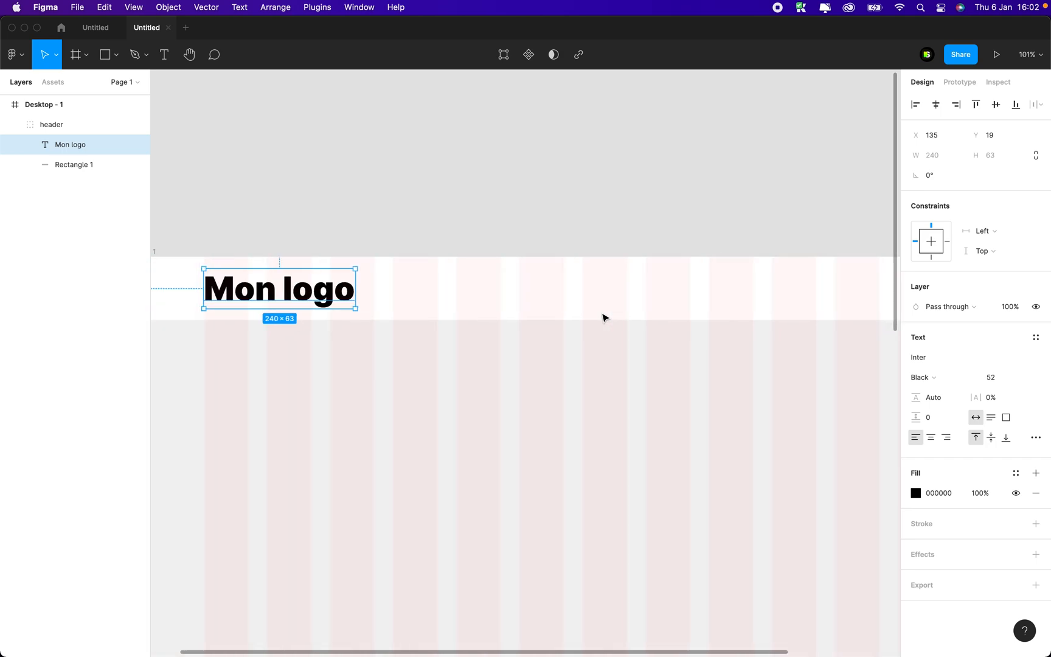
pyautogui.hotkey('shift', 'Down')
pyautogui.hotkey('shift', 'Up')
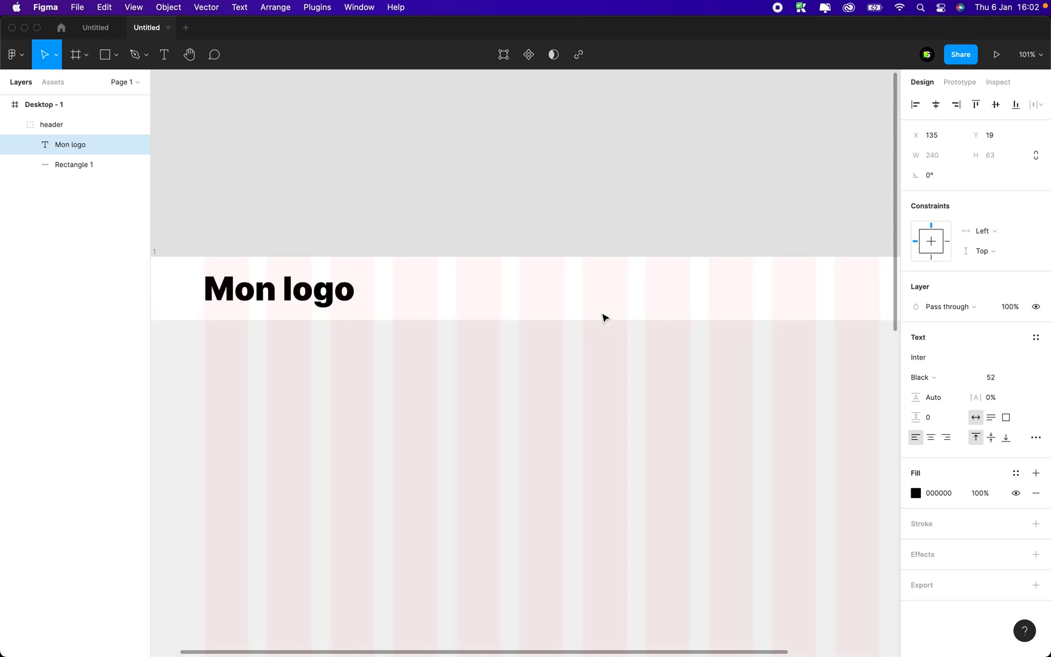
# - Set the "Mon logo" font size to 42 and centre the text vertically in the header
pyautogui.click(991, 377)
pyautogui.write('42')
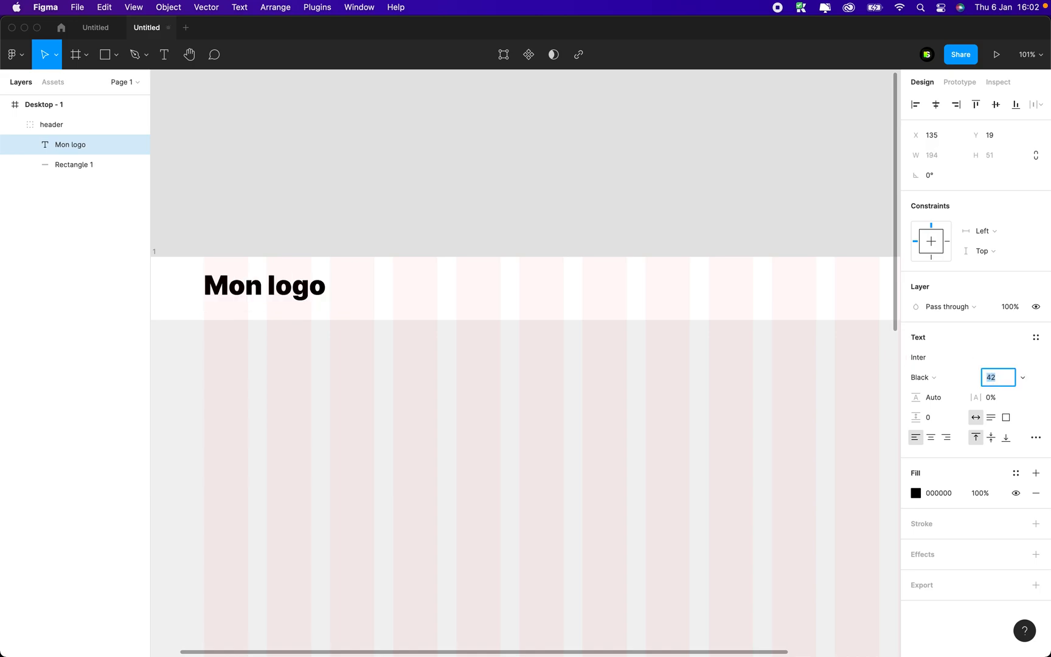
pyautogui.press('Return')
pyautogui.scroll(2, 487, 356)
pyautogui.hscroll(2, 488, 356)
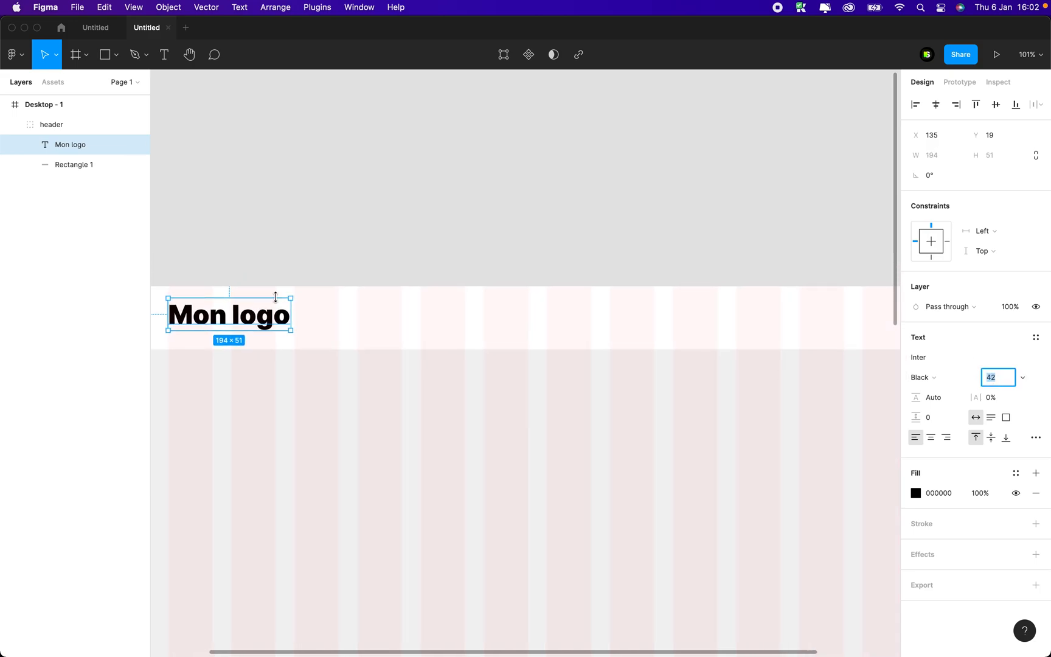
pyautogui.click(996, 104)
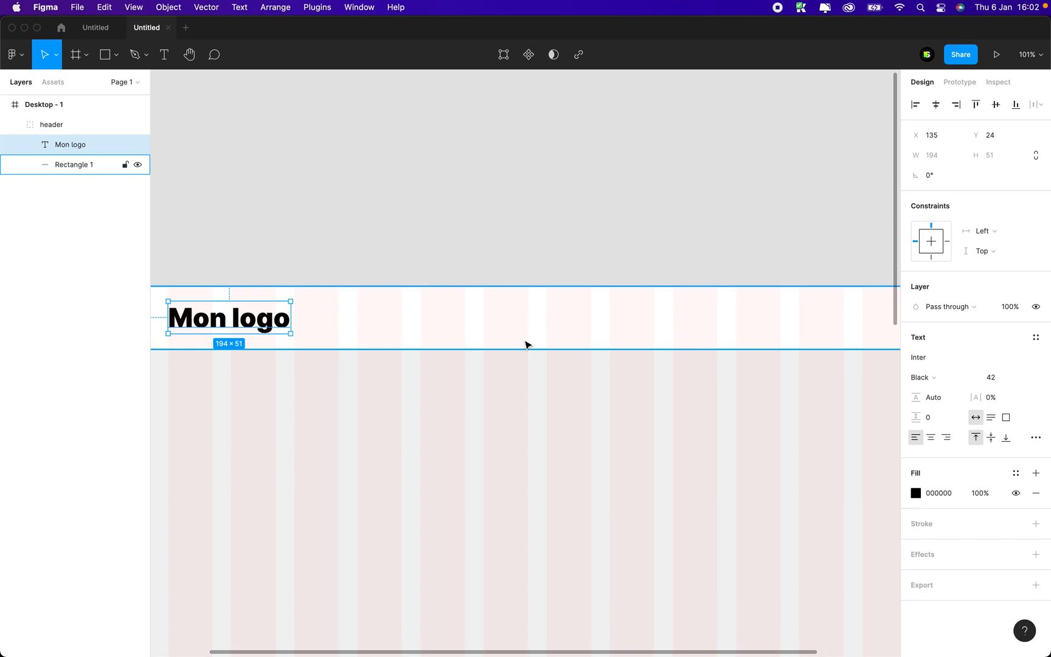
# - Add the text "Contact" in the header near the last grid columns
pyautogui.hscroll(5, 525, 342)
pyautogui.click(572, 401)
pyautogui.click(579, 329)
pyautogui.scroll(5, 580, 329)
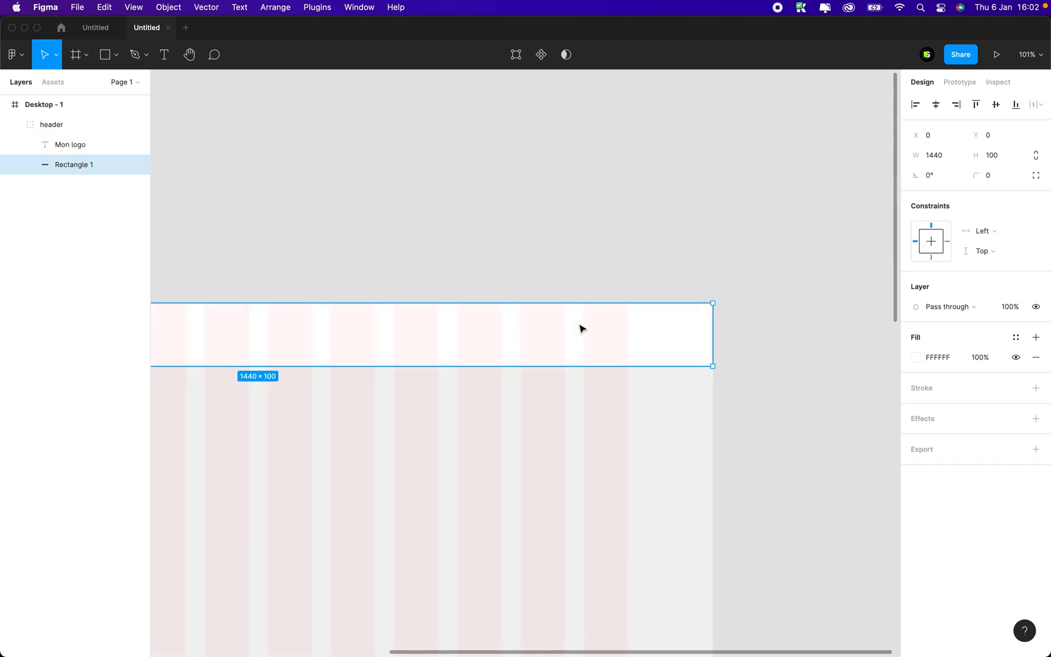
pyautogui.press('t')
pyautogui.click(563, 323)
pyautogui.write('COnt')
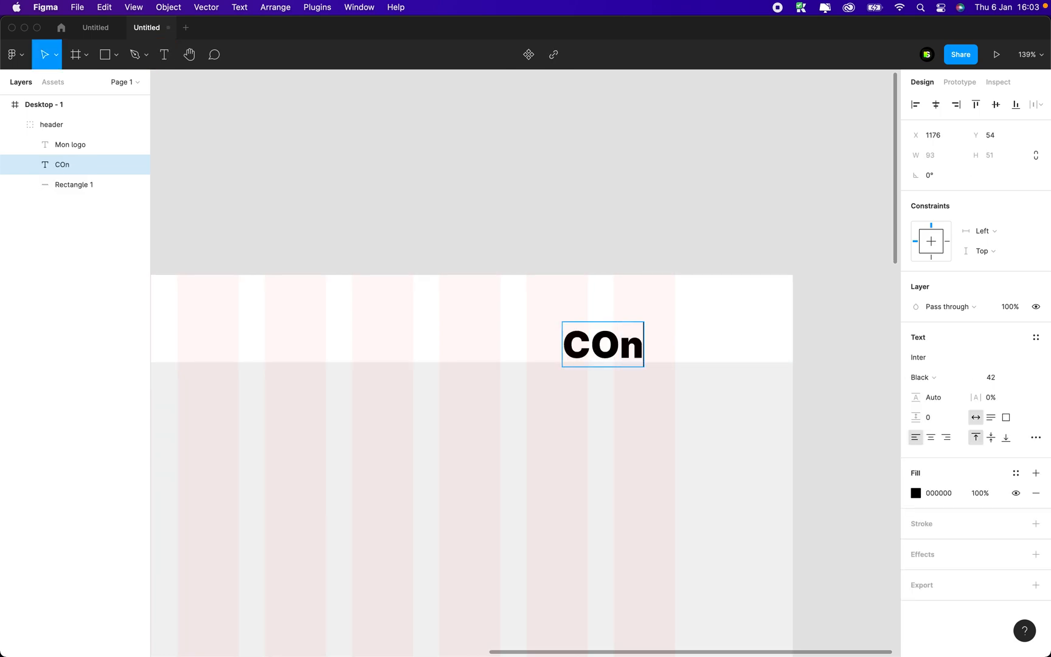
pyautogui.press('BackSpace')
pyautogui.press('BackSpace')
pyautogui.press('BackSpace')
pyautogui.write('ontact')
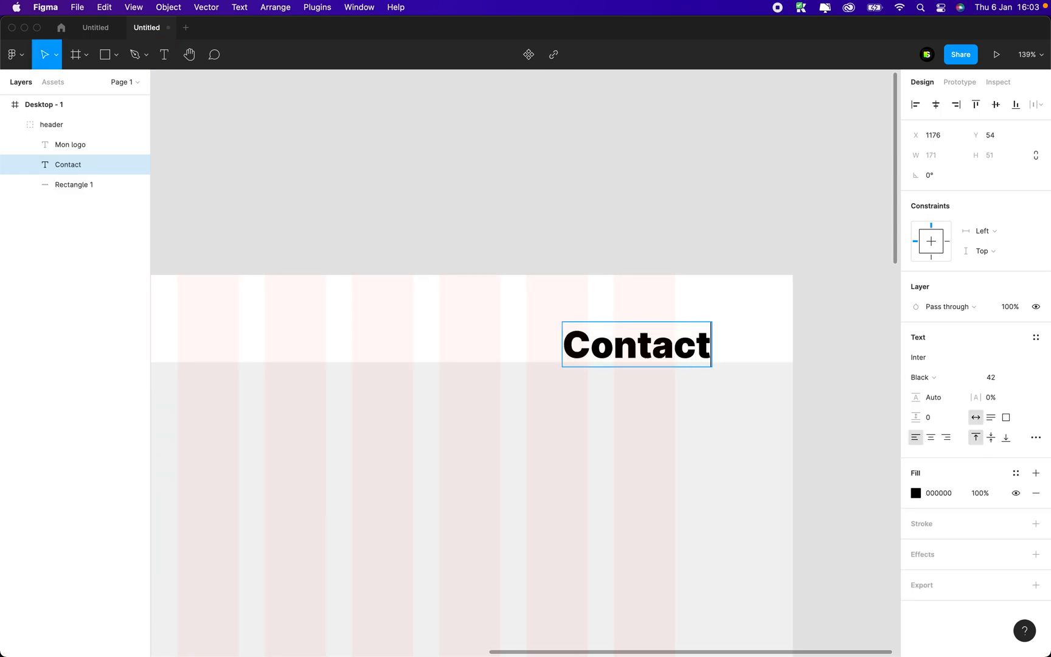
pyautogui.press('Escape')
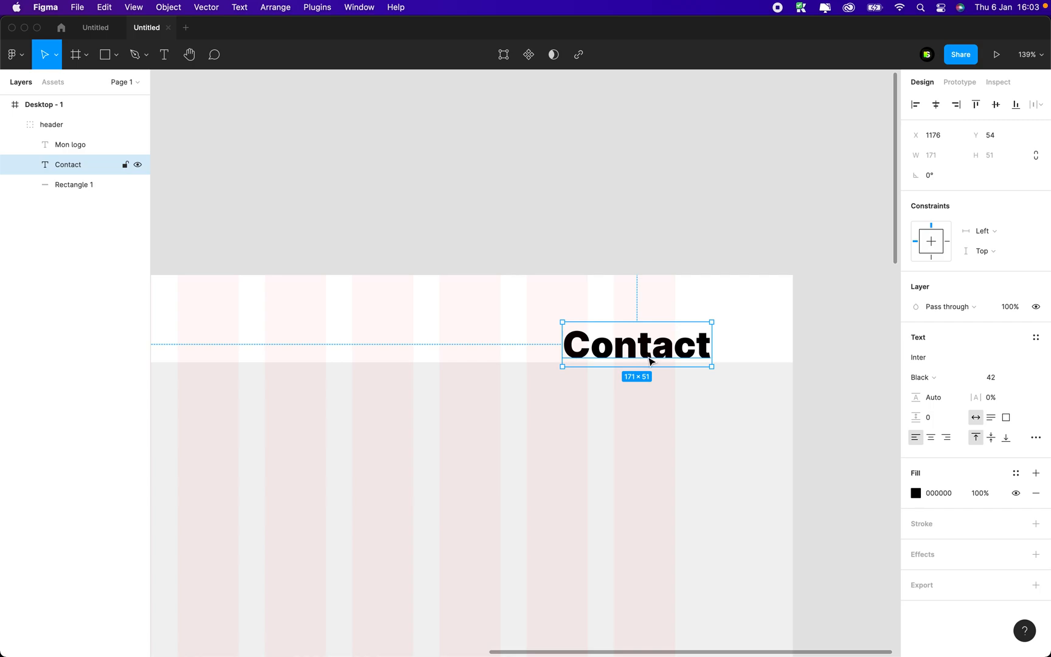
# - Group the "Contact" text as "main menu" and move the group up within the header
pyautogui.press('super+g')
pyautogui.press('super+r')
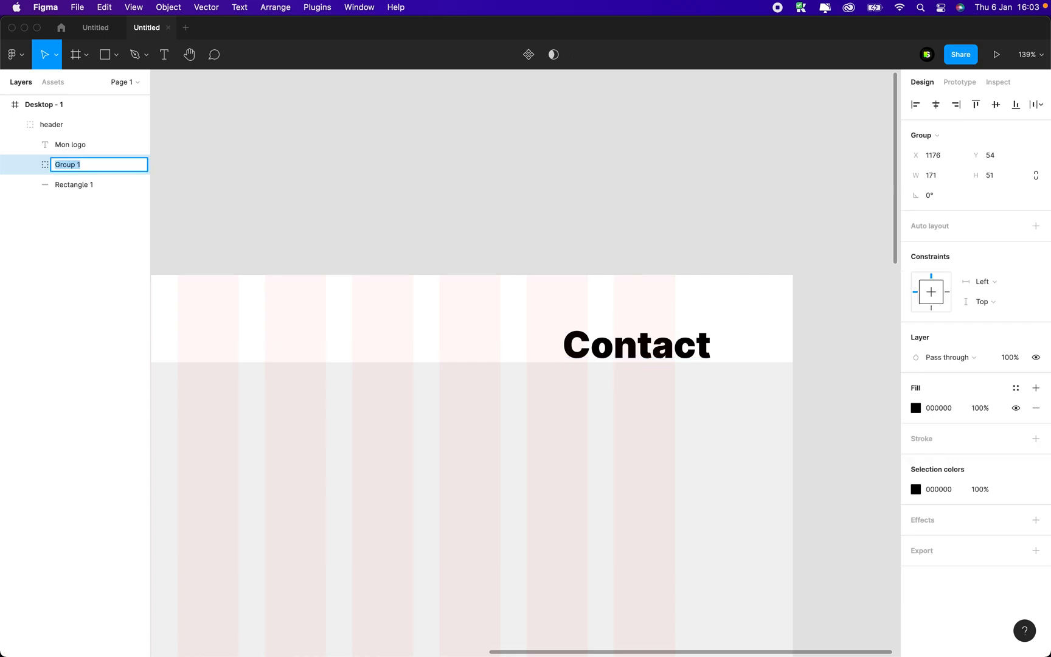
pyautogui.write('main menu')
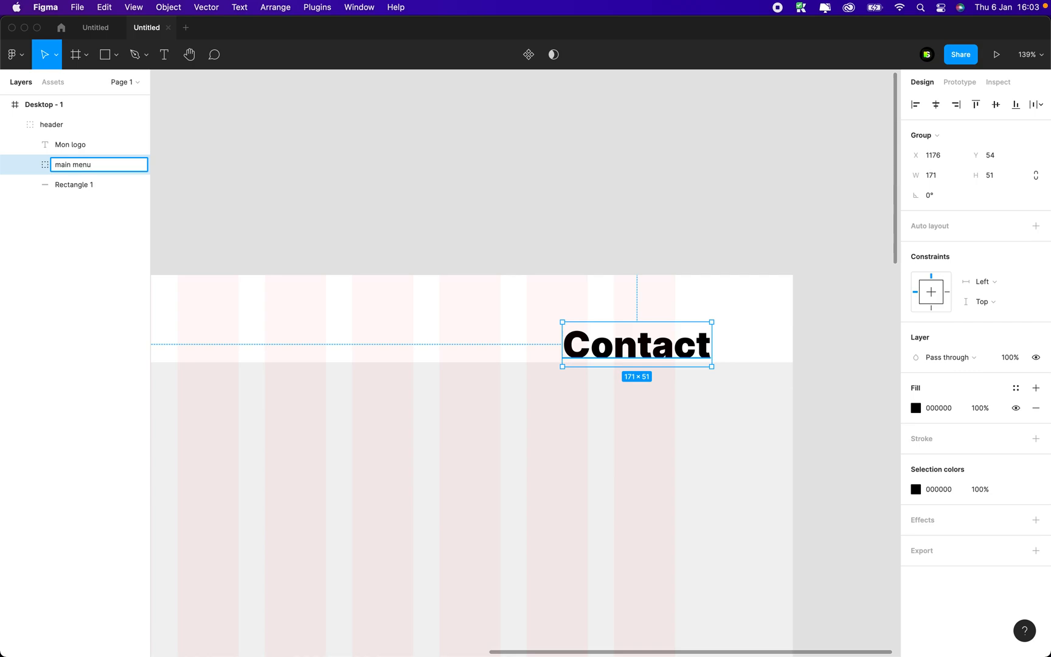
pyautogui.press('Return')
pyautogui.moveTo(651, 348); pyautogui.dragTo(626, 322)
# - Set the "Contact" text to Semi Bold, size 14, with right alignment
pyautogui.press('Return')
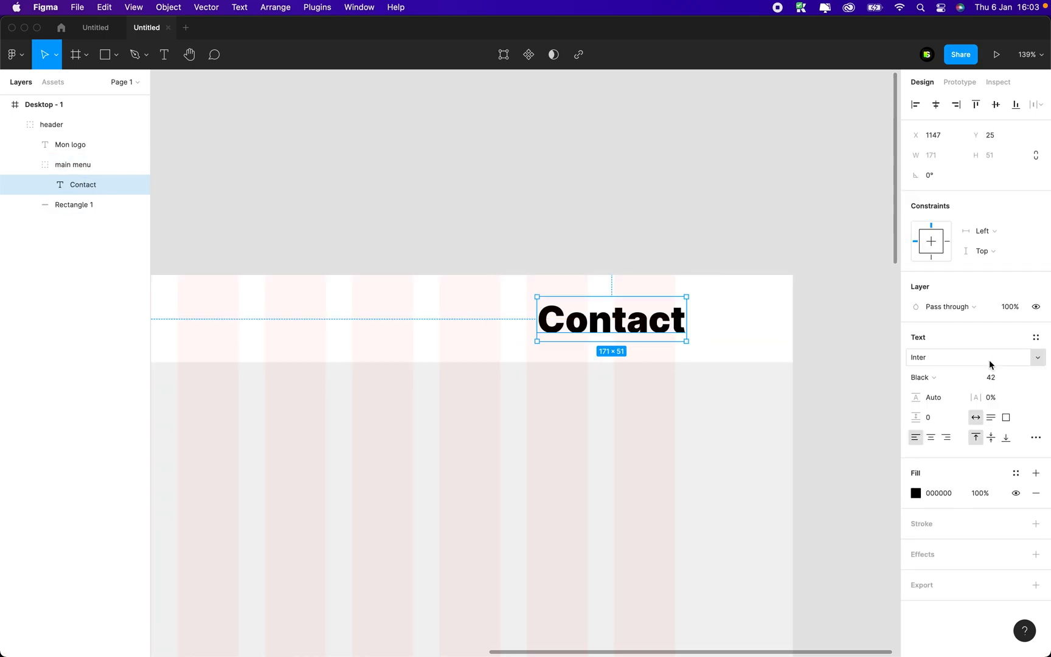
pyautogui.click(930, 378)
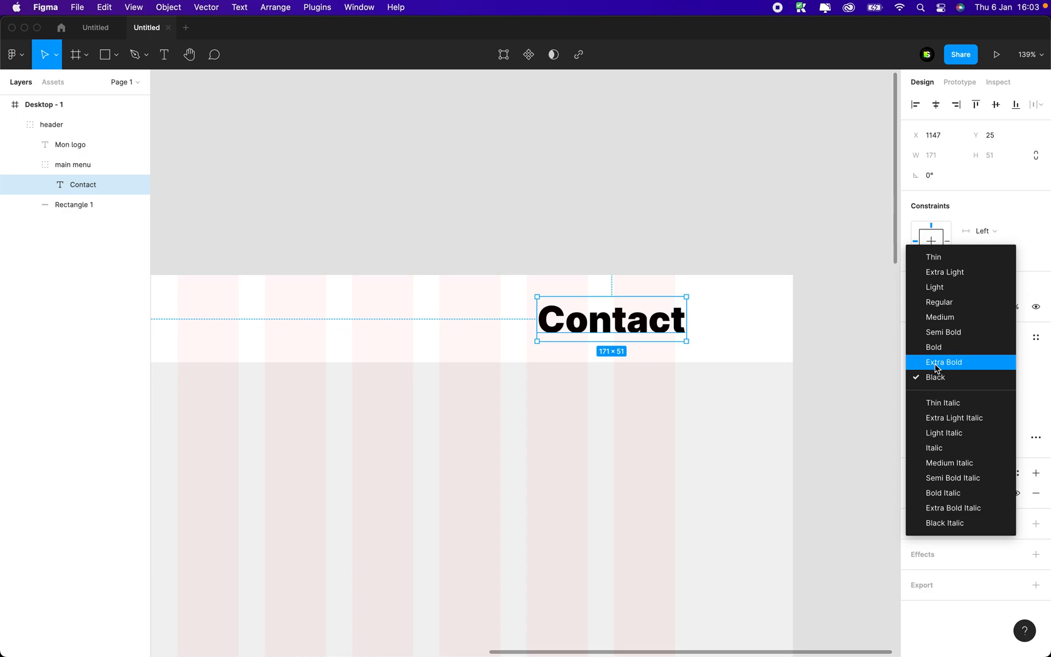
pyautogui.click(943, 332)
pyautogui.click(996, 379)
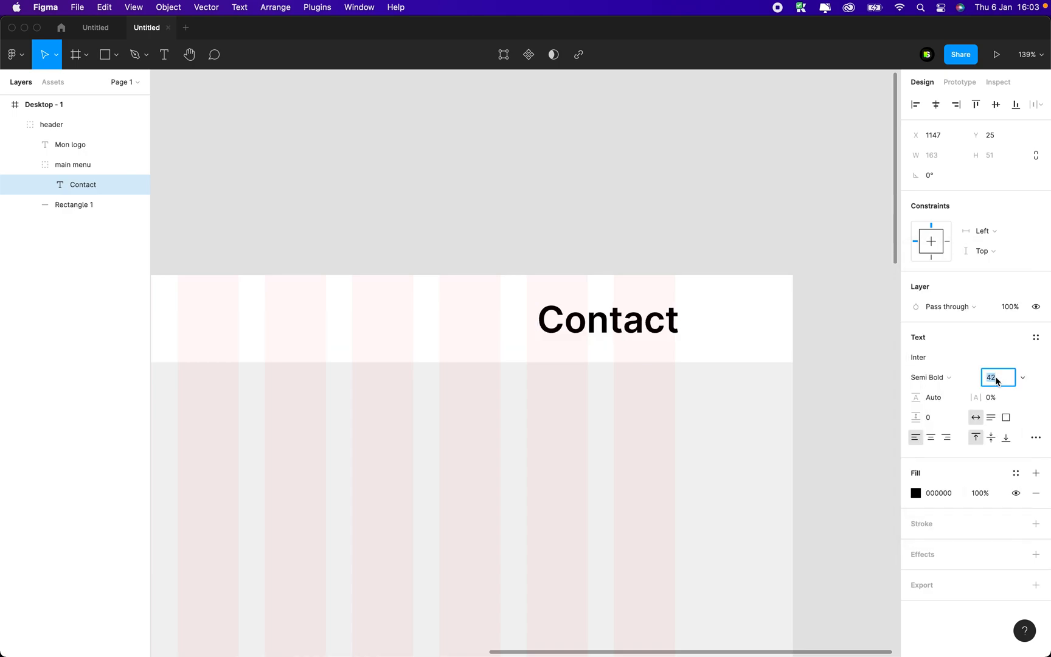
pyautogui.press('Return')
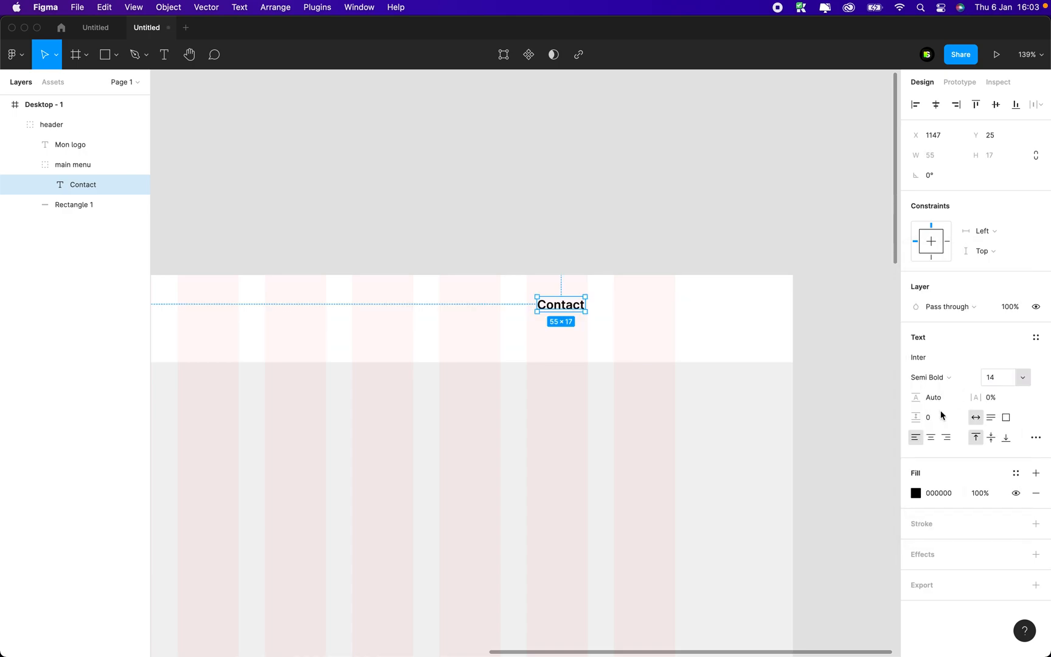
pyautogui.click(945, 437)
# - Place "Contact" against the last column's right edge and duplicate it to its left, changing the copy's text to "Partenaires"
pyautogui.moveTo(559, 306); pyautogui.dragTo(581, 330)
pyautogui.doubleClick(581, 327)
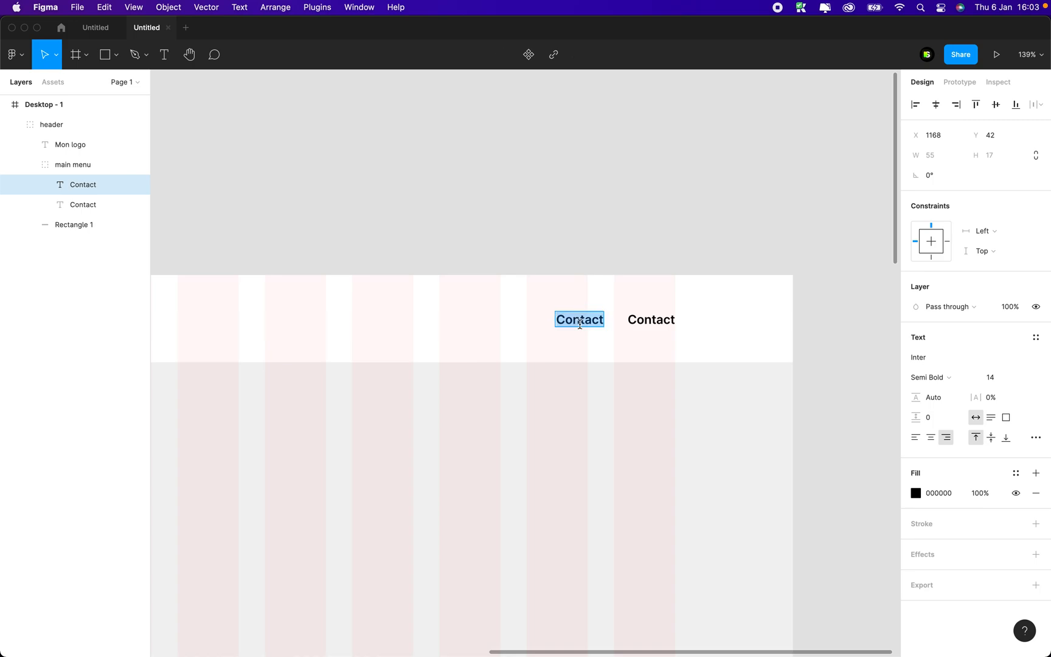
pyautogui.write('No')
pyautogui.press('BackSpace')
pyautogui.press('BackSpace')
pyautogui.write('Réf')
pyautogui.press('BackSpace')
pyautogui.press('BackSpace')
pyautogui.press('BackSpace')
pyautogui.write('Partenaires')
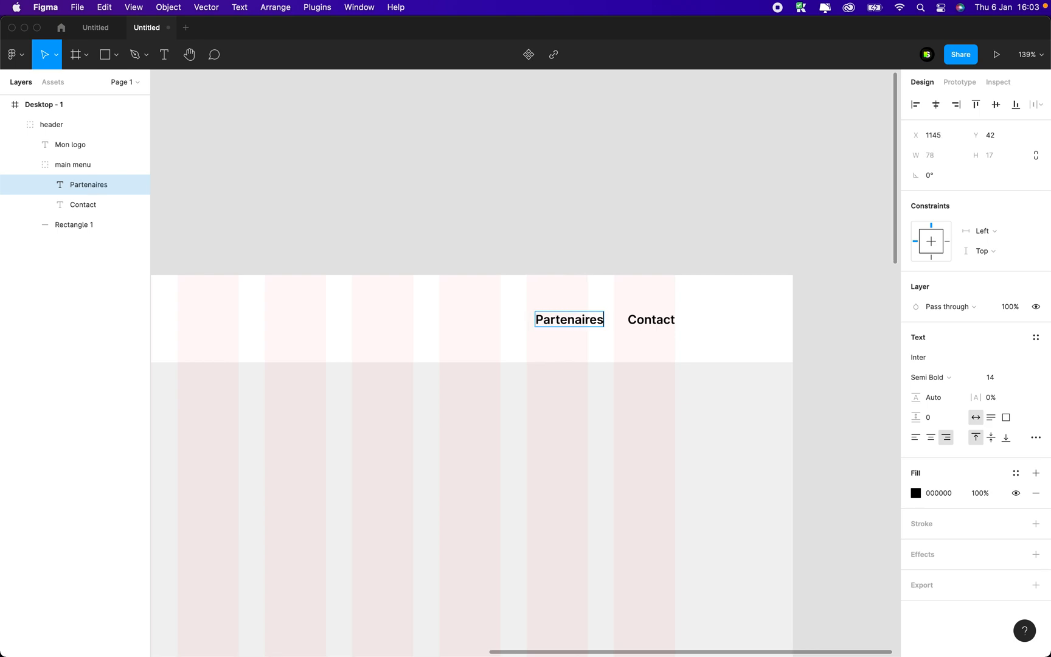
# - Duplicate "Partenaires" to its left in the main menu and change the copy's text to "Nos réalisations"
pyautogui.press('Escape')
pyautogui.moveTo(570, 316); pyautogui.dragTo(452, 328)
pyautogui.doubleClick(465, 323)
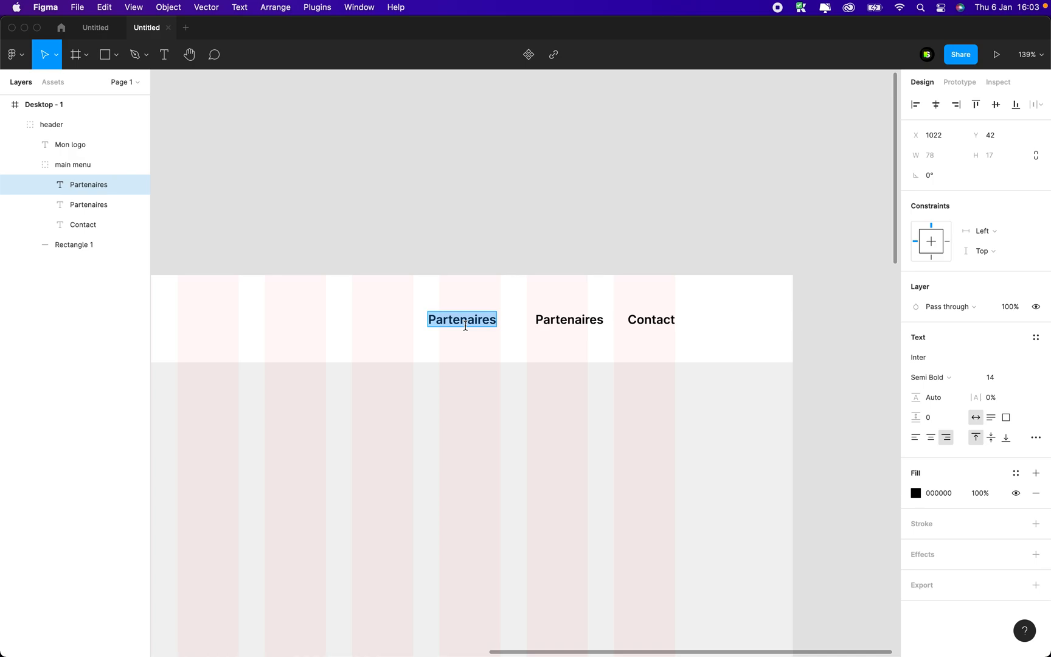
pyautogui.write('Nos')
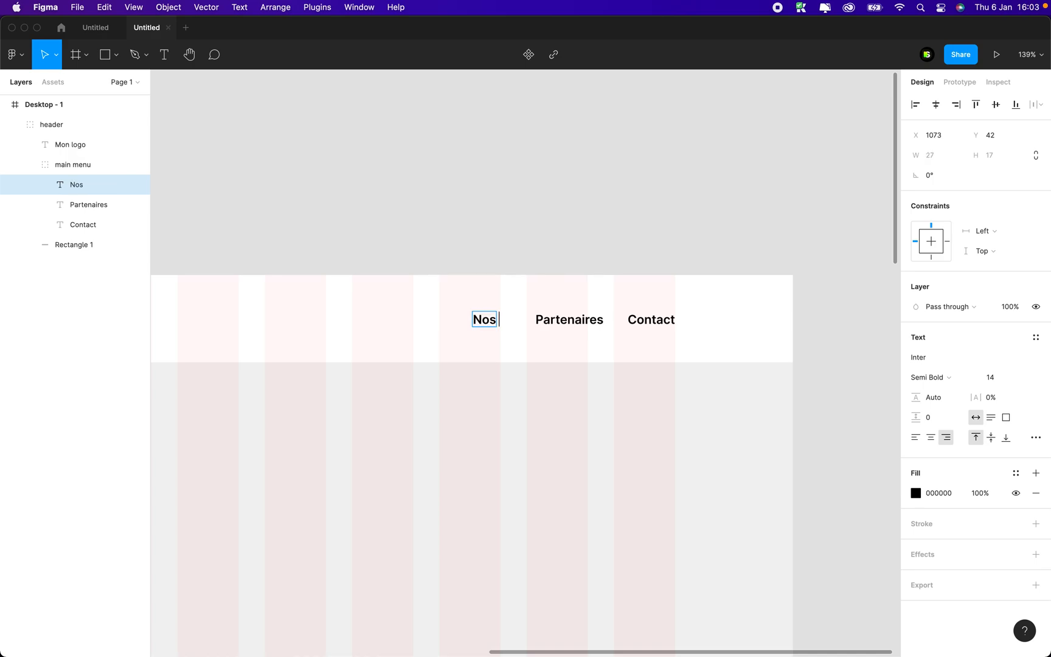
pyautogui.write(' réa')
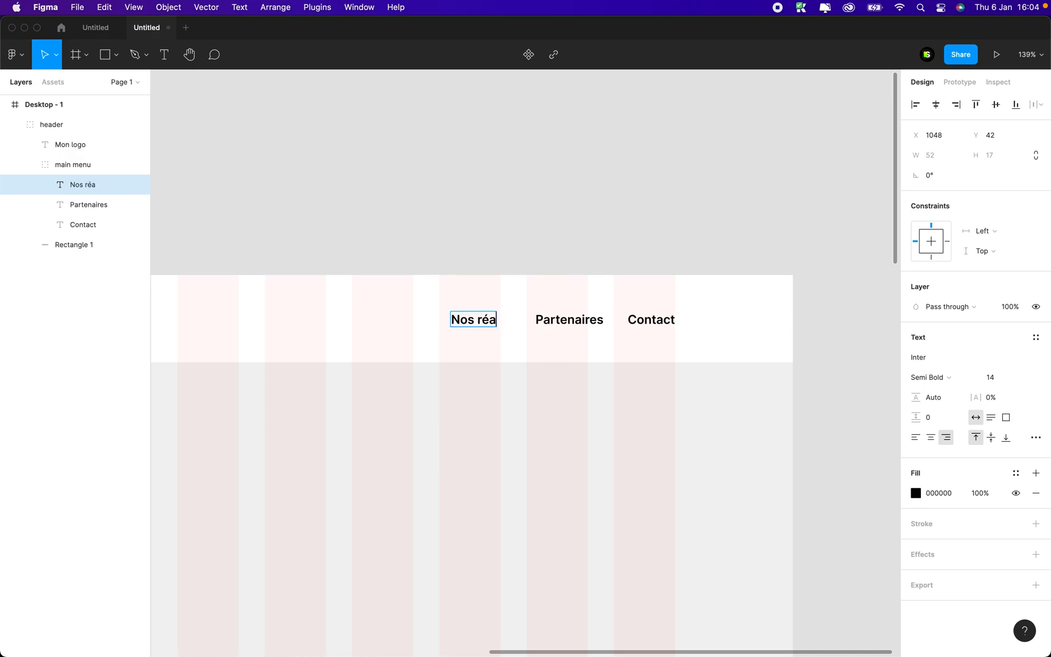
pyautogui.write('lisation')
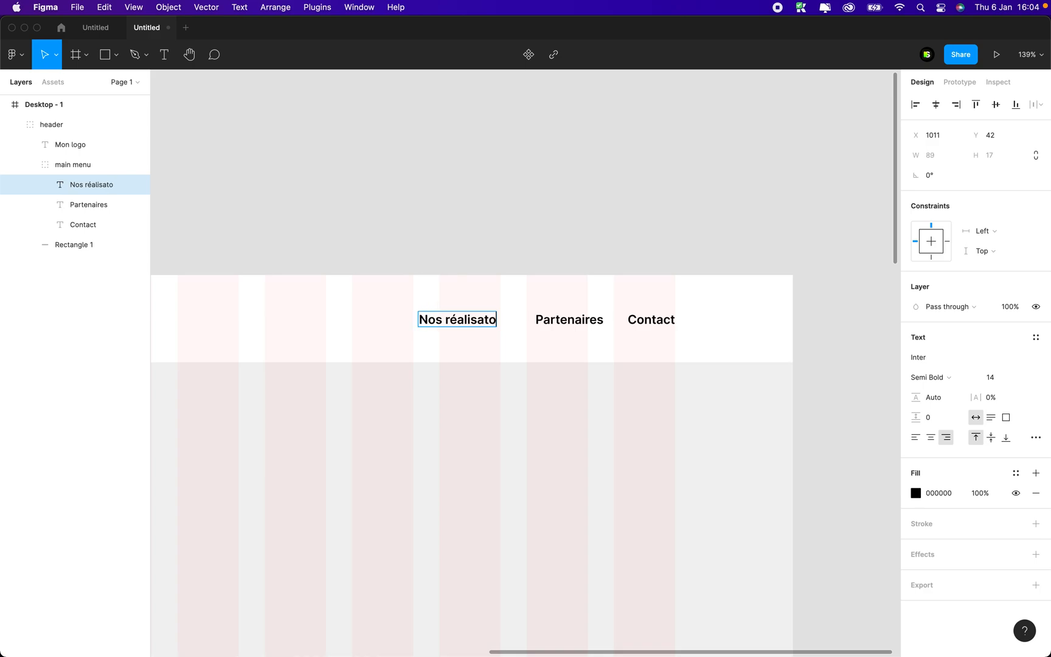
pyautogui.write('s')
# - Duplicate "Nos réalisations" to its left in the main menu and change the copy's text to "Nos services"
pyautogui.press('Escape')
pyautogui.moveTo(462, 322); pyautogui.dragTo(320, 323)
pyautogui.doubleClick(319, 322)
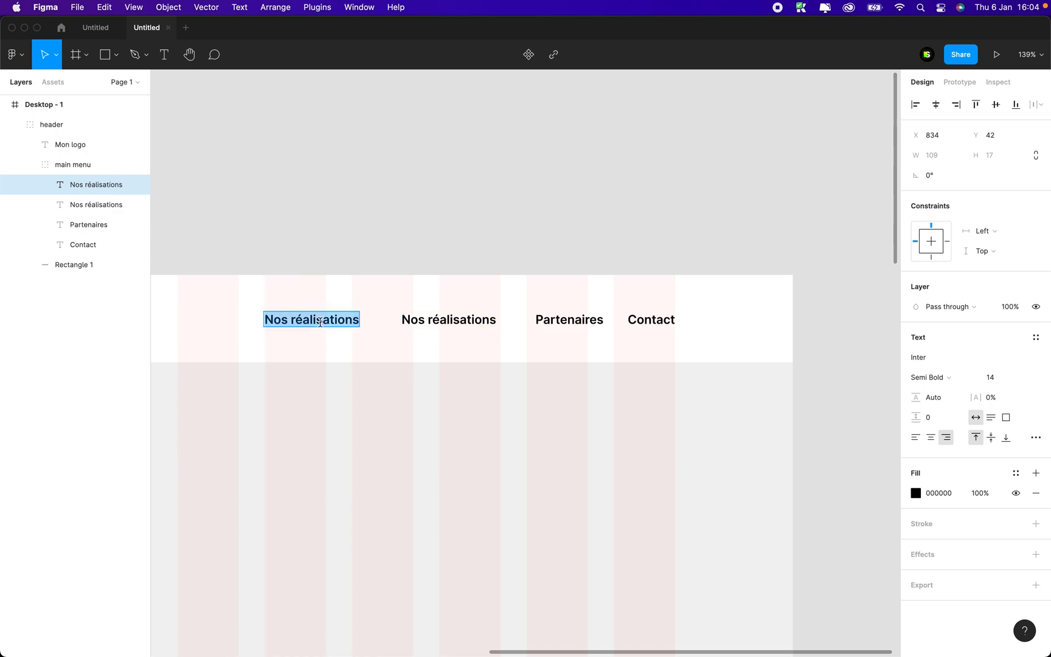
pyautogui.write('Nos services')
pyautogui.hscroll(-4, 443, 315)
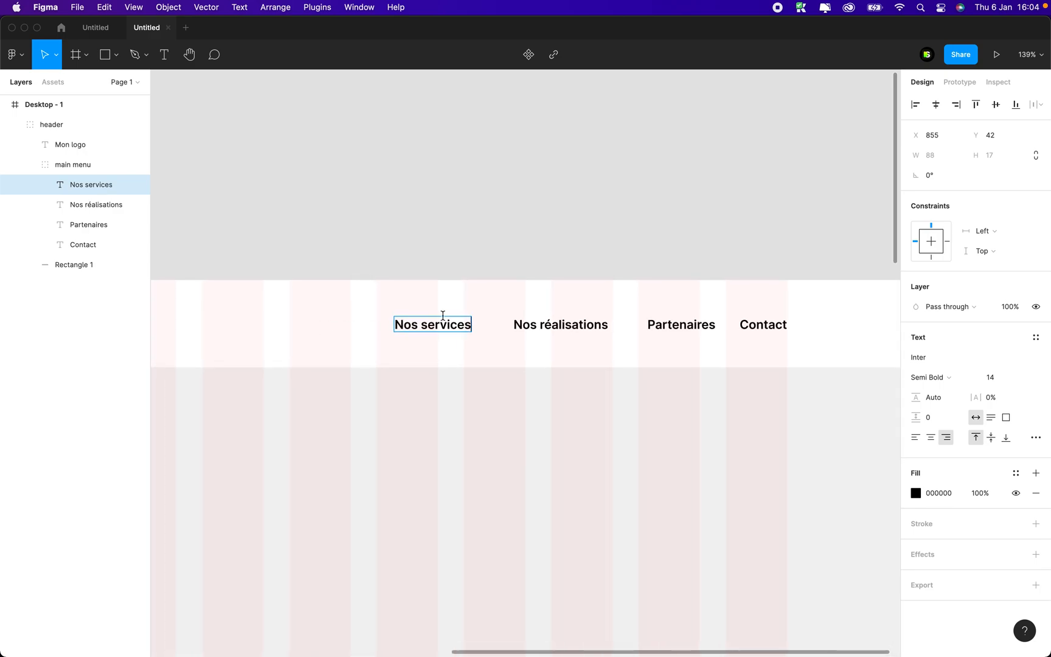
# - Duplicate "Nos services" to its left in the main menu and change the copy's text to "A propos"
pyautogui.press('Escape')
pyautogui.moveTo(426, 327); pyautogui.dragTo(314, 335)
pyautogui.doubleClick(311, 328)
pyautogui.write('A')
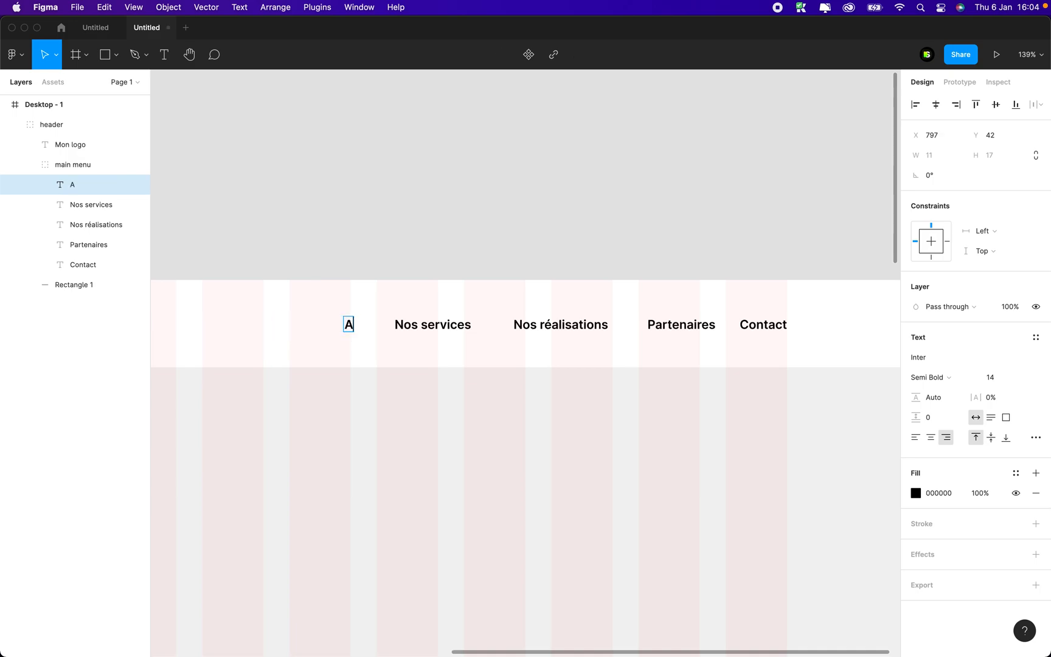
pyautogui.write(' propos')
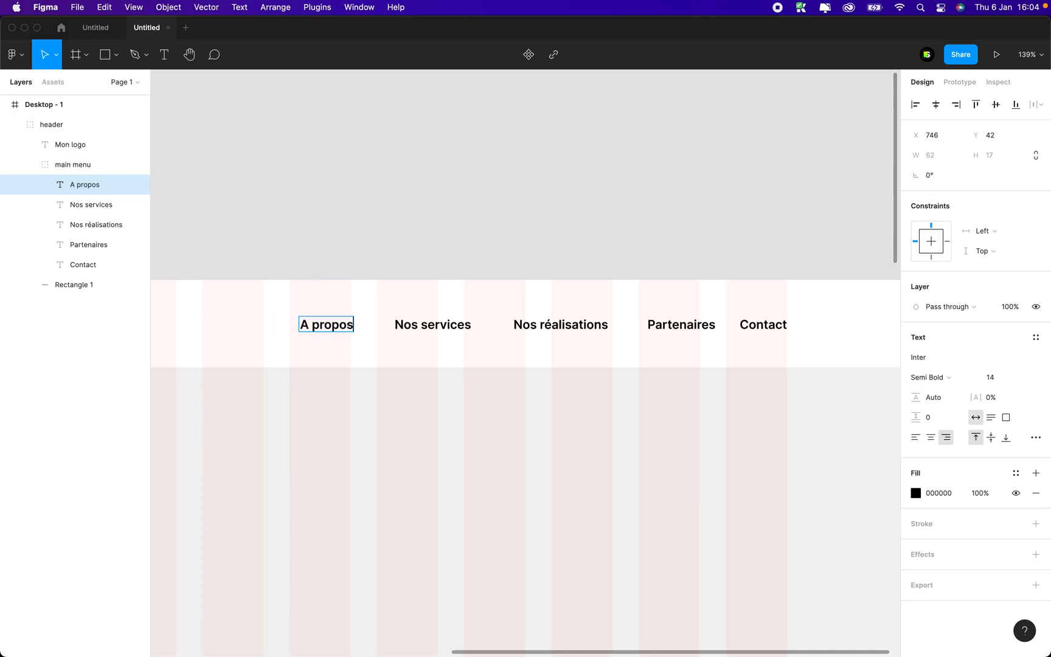
pyautogui.press('Escape')
pyautogui.press('Escape')
# - Add a rectangle to the Desktop - 1 frame directly below the header, spanning the full 1440 width with a height of about 570
pyautogui.hotkey('shift', '1')
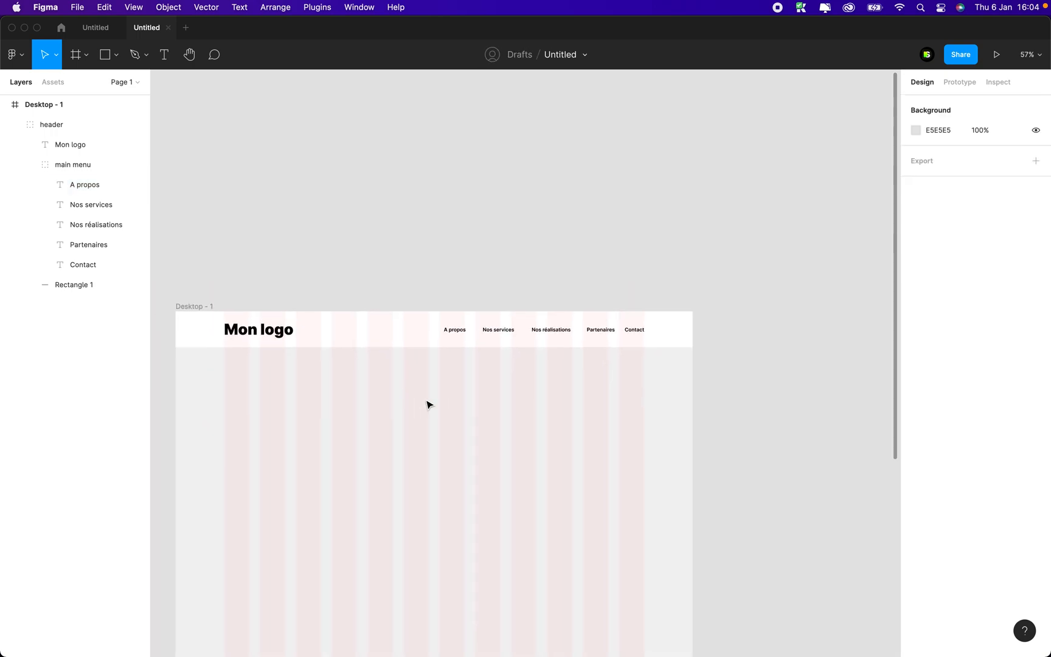
pyautogui.scroll(3, 434, 402)
pyautogui.scroll(-5, 441, 399)
pyautogui.scroll(-1, 450, 383)
pyautogui.scroll(3, 458, 363)
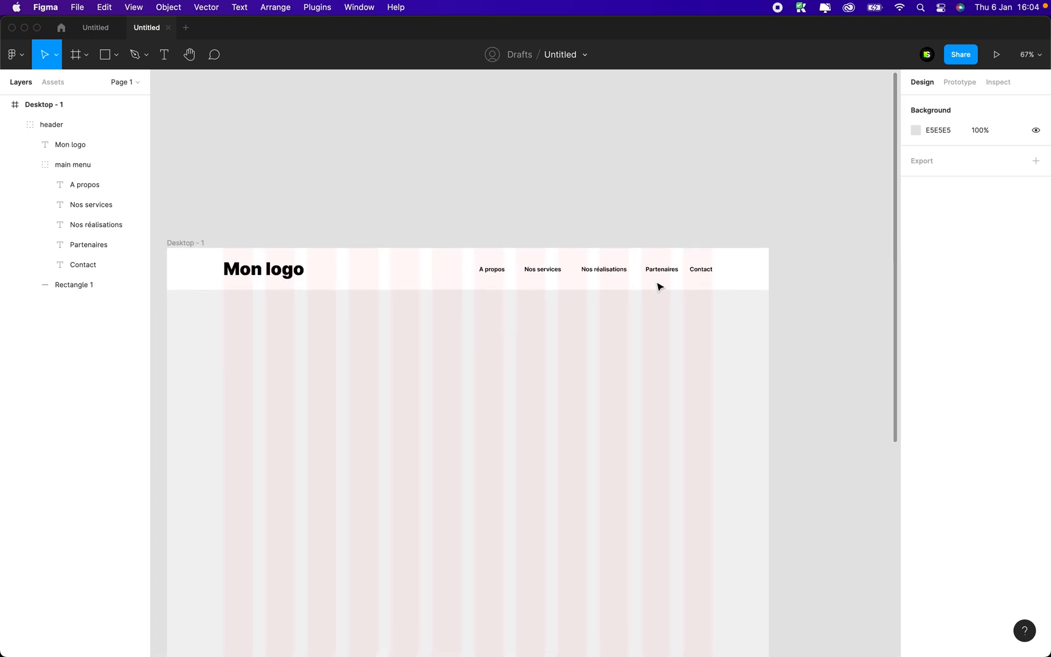
pyautogui.scroll(-3, 664, 277)
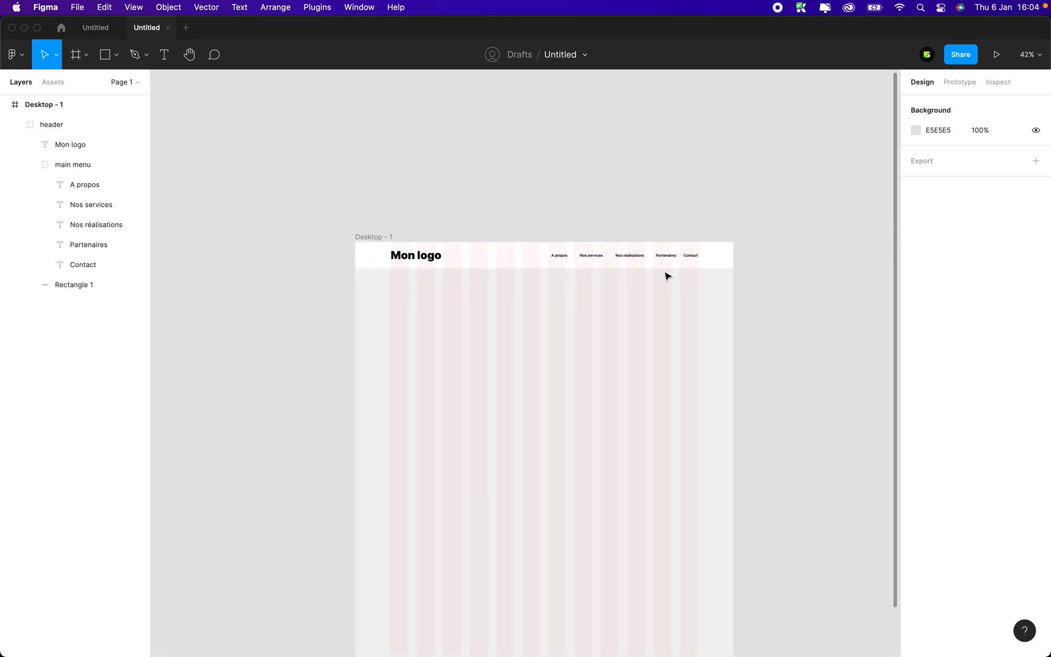
pyautogui.hscroll(2, 667, 277)
pyautogui.scroll(-1, 667, 277)
pyautogui.click(351, 219)
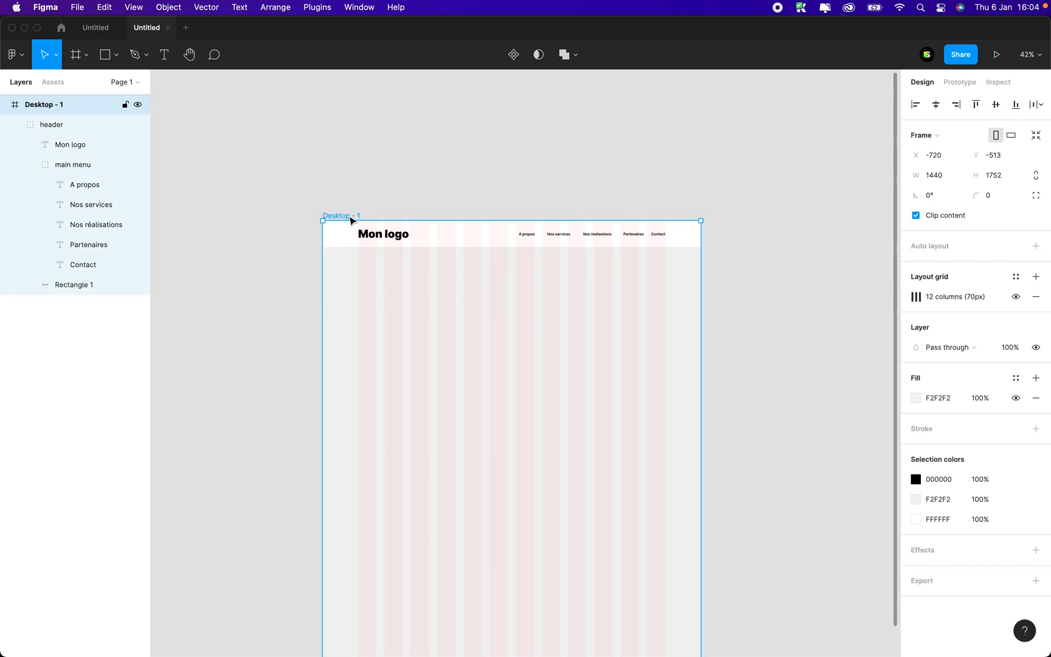
pyautogui.press('r')
pyautogui.click(433, 313)
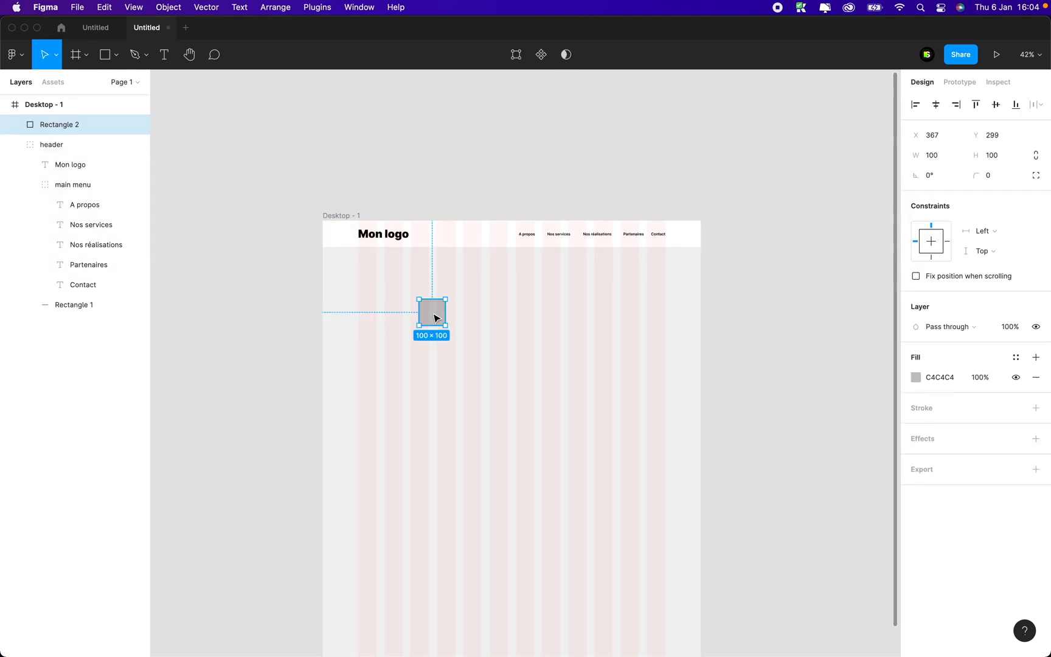
pyautogui.moveTo(420, 311); pyautogui.dragTo(322, 311)
pyautogui.moveTo(450, 309); pyautogui.dragTo(700, 313)
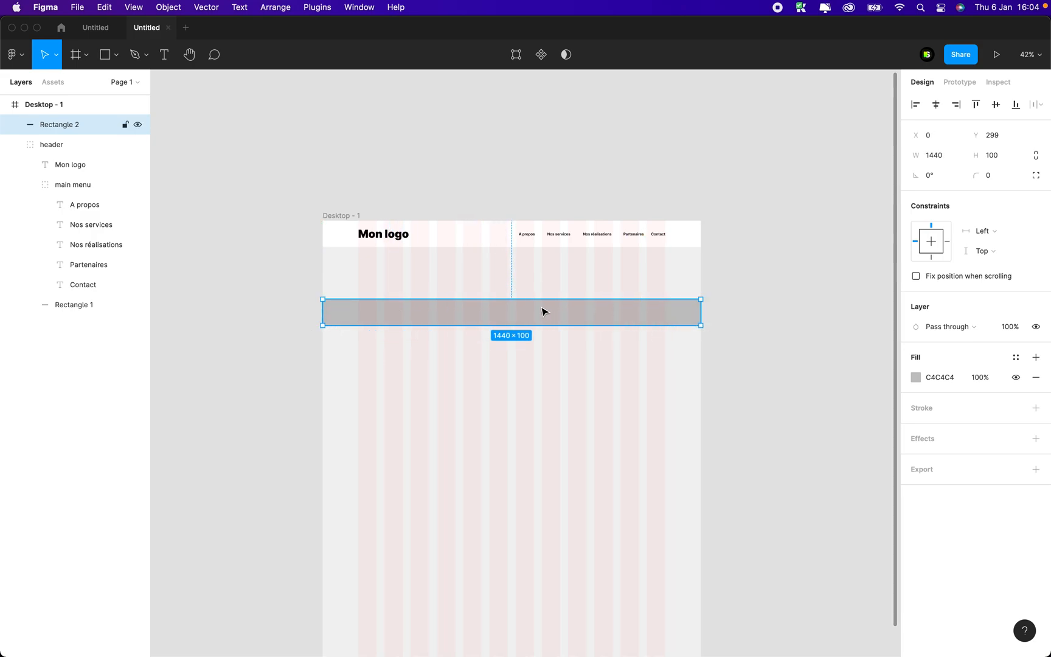
pyautogui.moveTo(508, 297); pyautogui.dragTo(500, 245)
pyautogui.moveTo(443, 325); pyautogui.dragTo(443, 396)
# - Move the new rectangle's layer below the header group and group it as "hero"
pyautogui.click(14, 145)
pyautogui.moveTo(43, 125); pyautogui.dragTo(44, 157)
pyautogui.press('super+g')
pyautogui.press('super+r')
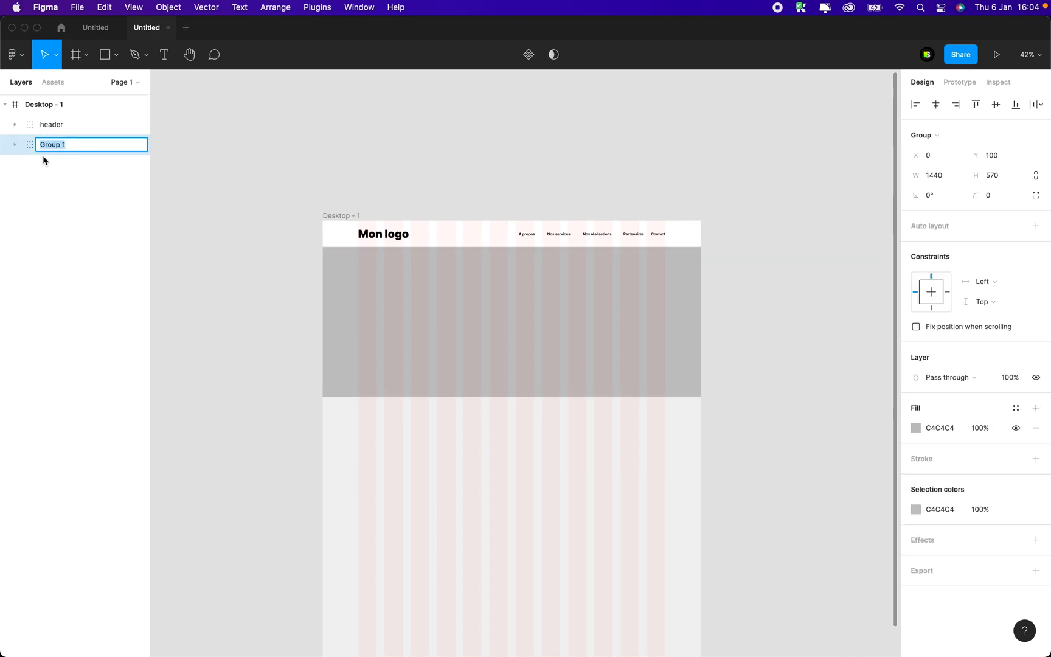
pyautogui.write('hero')
pyautogui.press('Return')
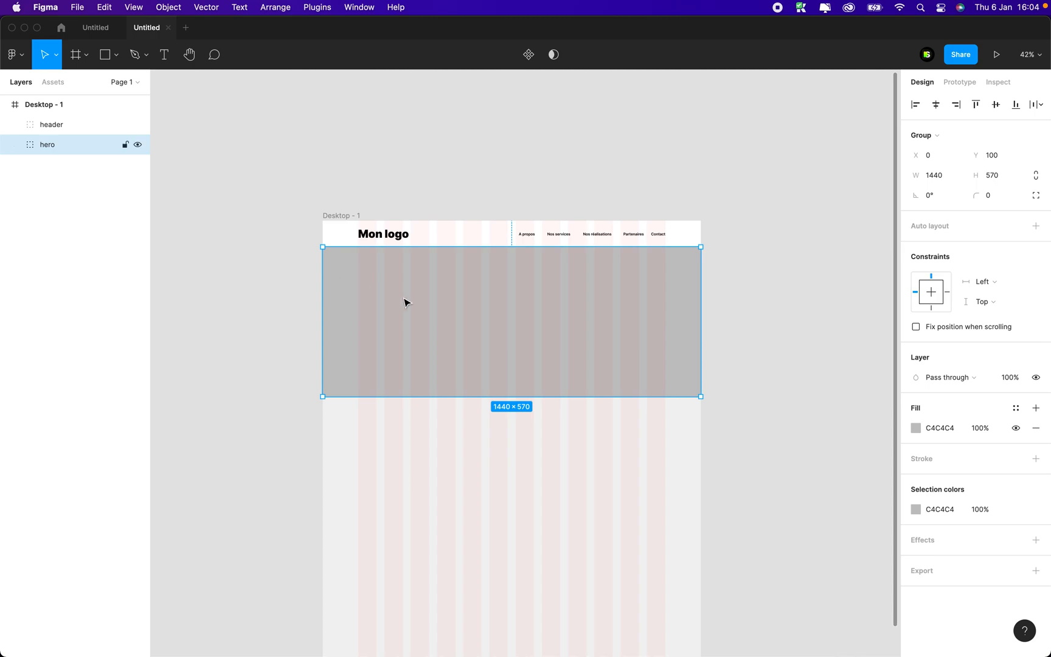
# - Extend the hero rectangle downward to a height of about 611
pyautogui.click(279, 211)
pyautogui.doubleClick(434, 318)
pyautogui.hscroll(1, 433, 319)
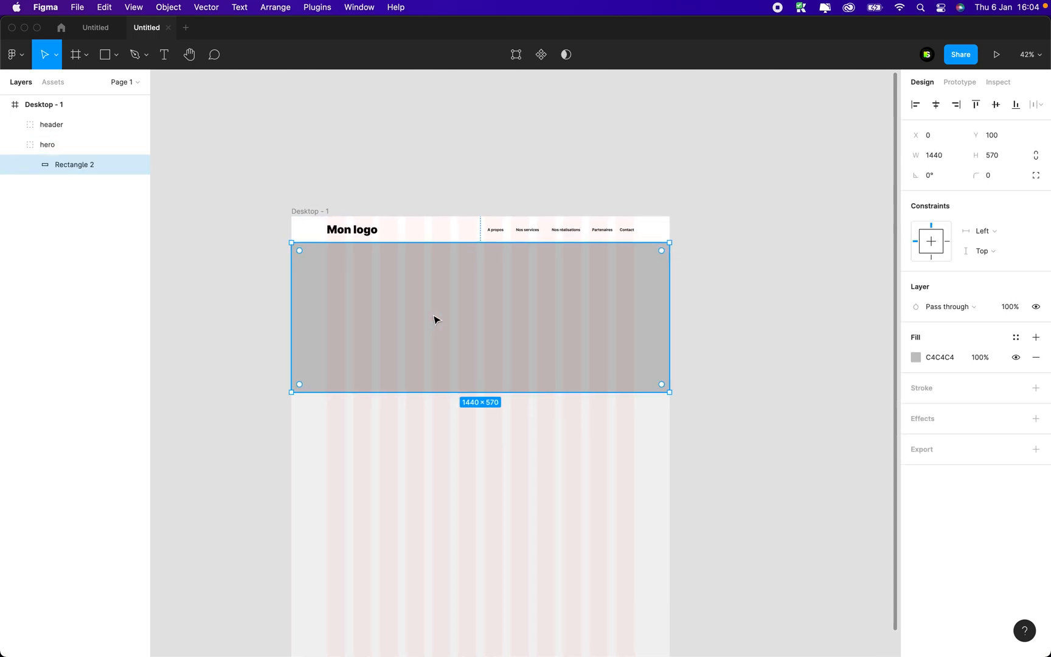
pyautogui.scroll(2, 433, 319)
pyautogui.scroll(5, 434, 319)
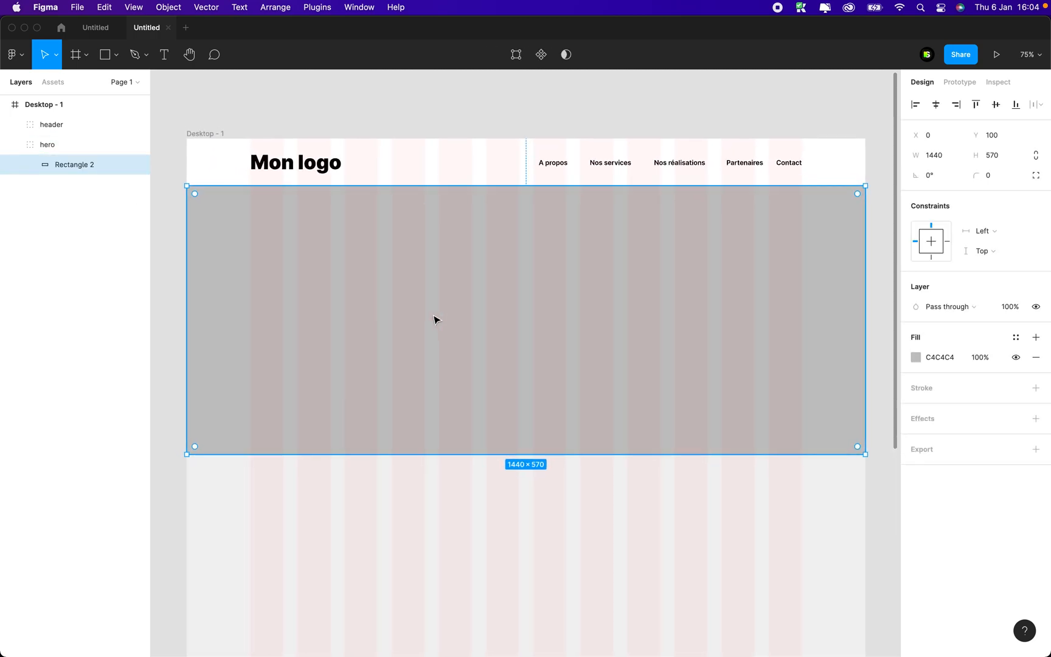
pyautogui.moveTo(365, 456); pyautogui.dragTo(364, 475)
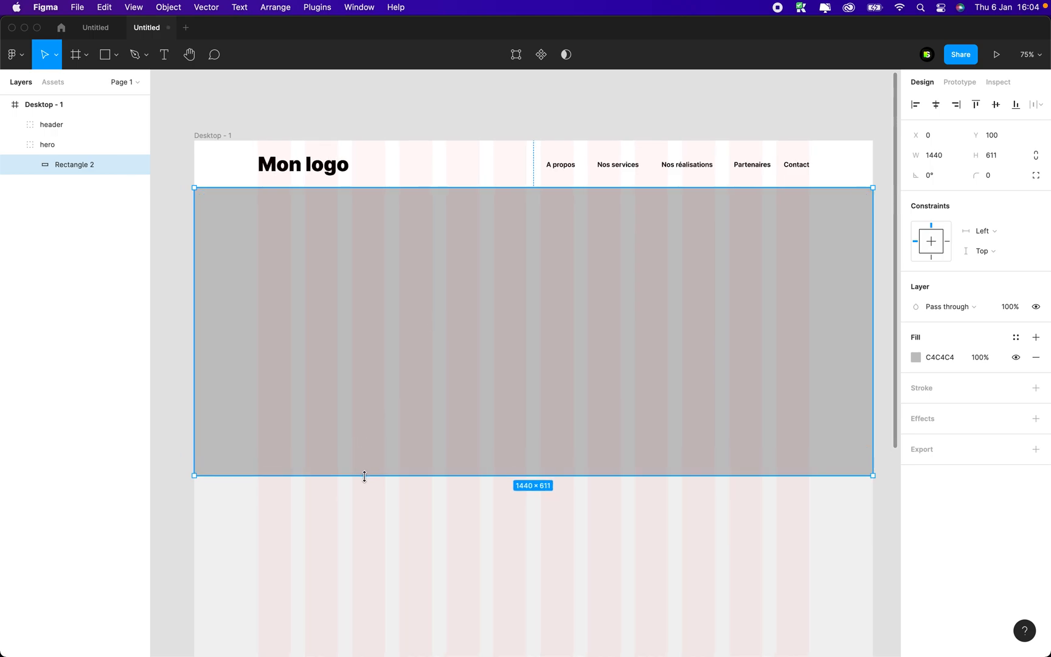
pyautogui.hscroll(2, 375, 405)
pyautogui.click(375, 405)
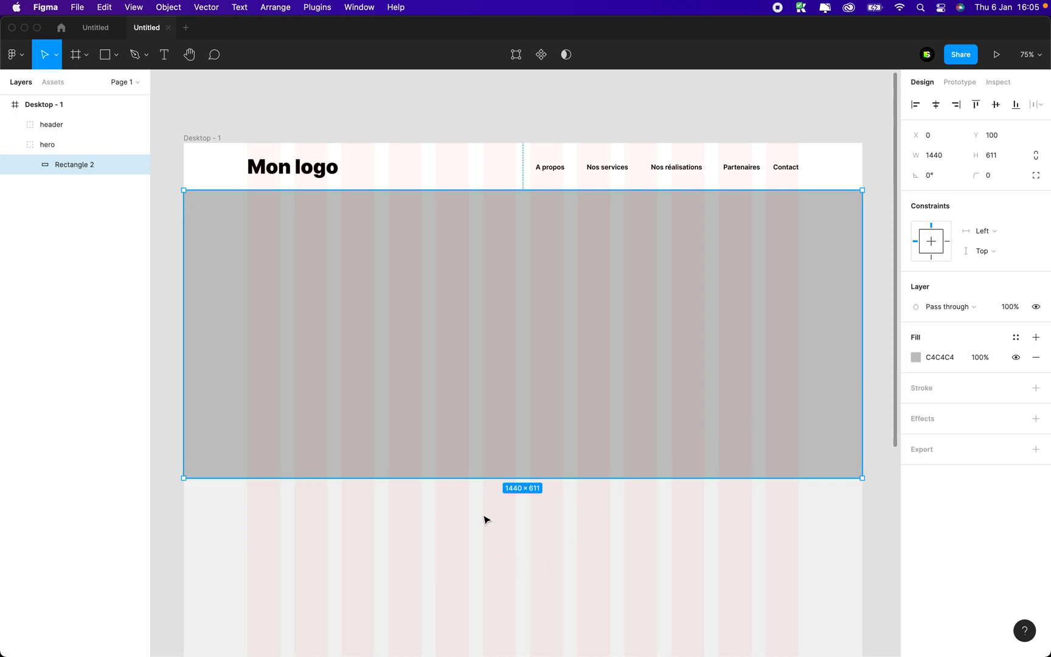
# - Set the "Mon logo" text size to 32 and centre it vertically in the header
pyautogui.click(307, 175)
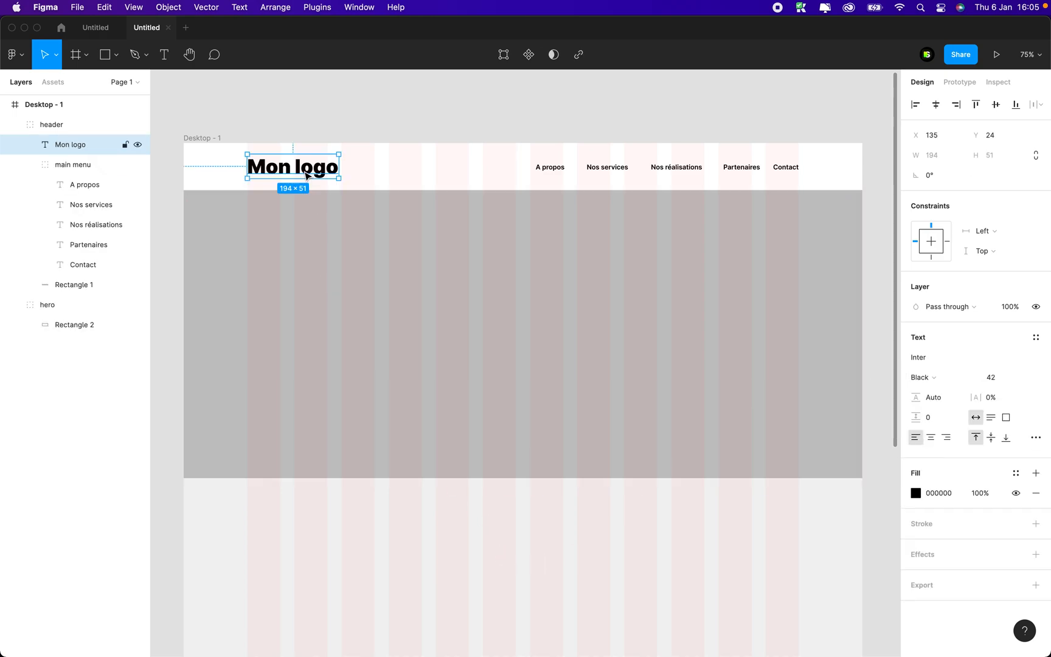
pyautogui.click(998, 380)
pyautogui.write('32')
pyautogui.press('Return')
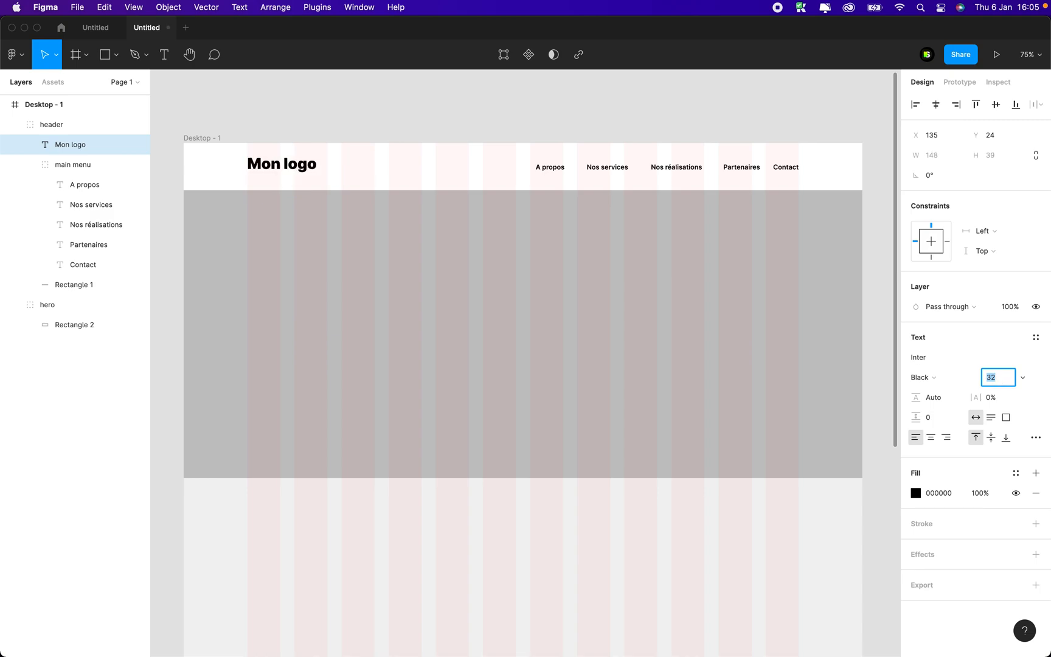
pyautogui.click(995, 105)
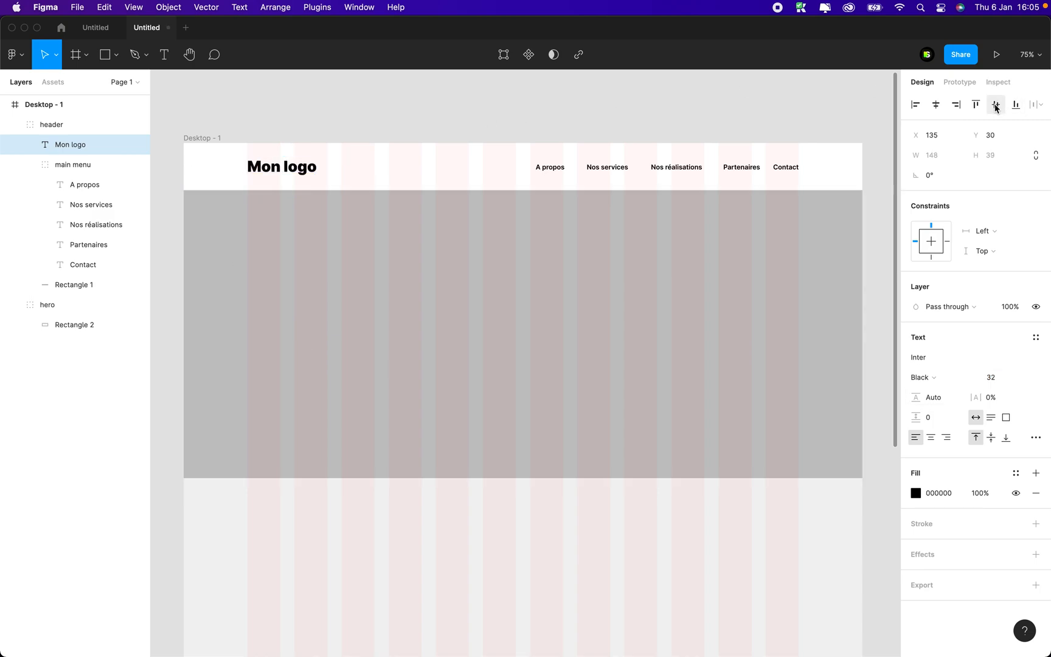
# - Change the "Mon logo" text fill from black to a dark grey
pyautogui.click(916, 493)
pyautogui.moveTo(749, 432); pyautogui.dragTo(747, 446)
pyautogui.click(589, 402)
pyautogui.click(495, 530)
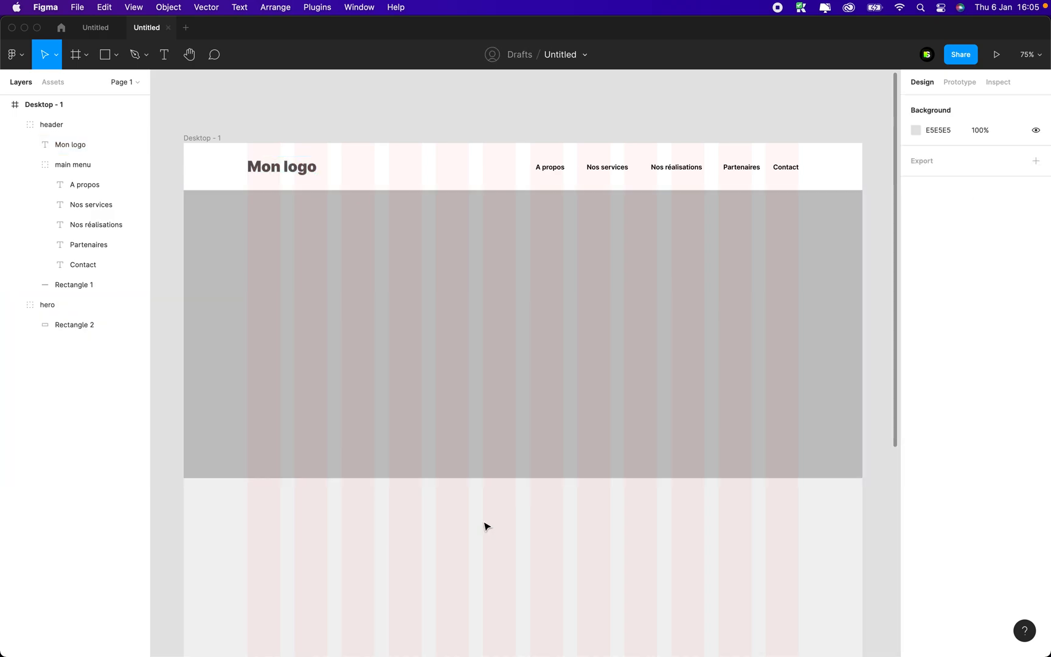
# - Place a new text object in the hero group at the first grid column's left edge, in the rectangle's upper part
pyautogui.click(441, 396)
pyautogui.scroll(3, 441, 397)
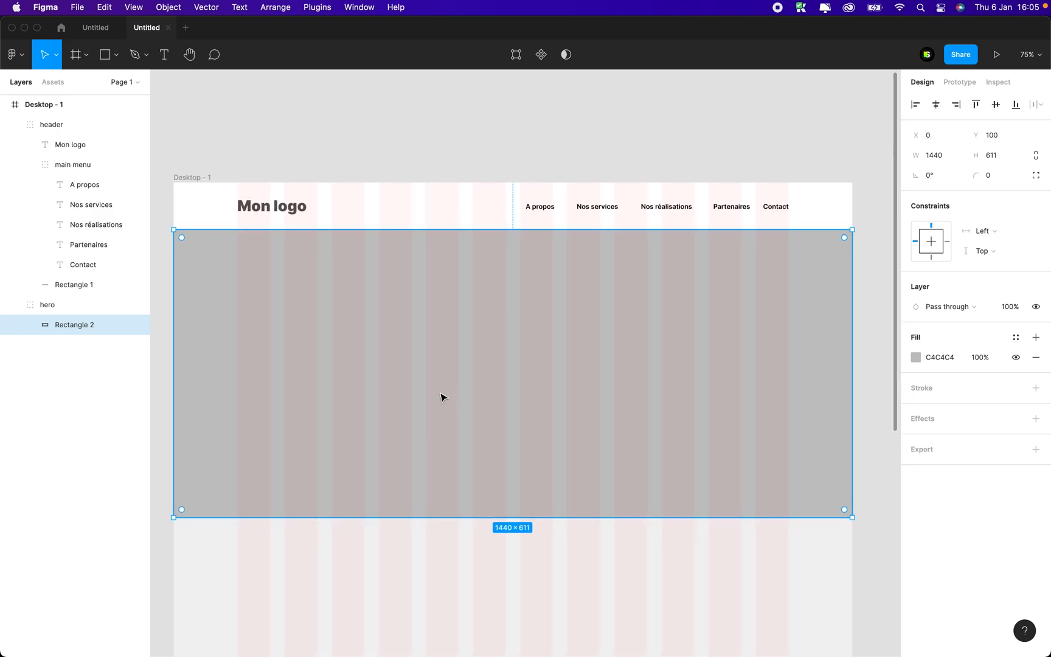
pyautogui.click(399, 369)
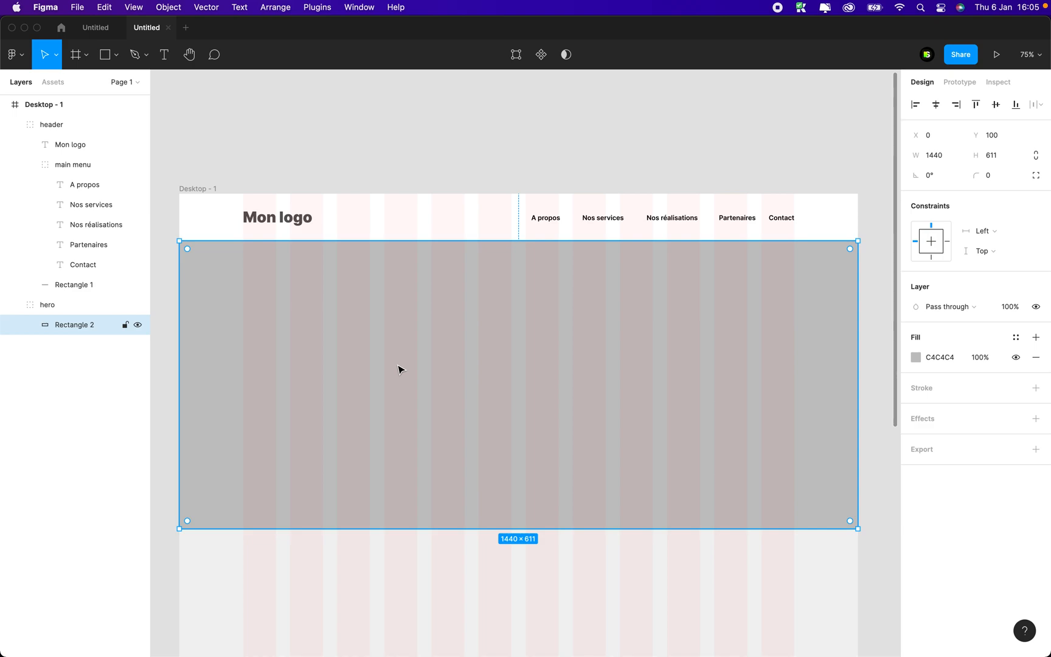
pyautogui.press('t')
pyautogui.click(244, 318)
pyautogui.write('Npous')
pyautogui.press('BackSpace')
pyautogui.press('BackSpace')
pyautogui.press('BackSpace')
pyautogui.press('BackSpace')
pyautogui.press('BackSpace')
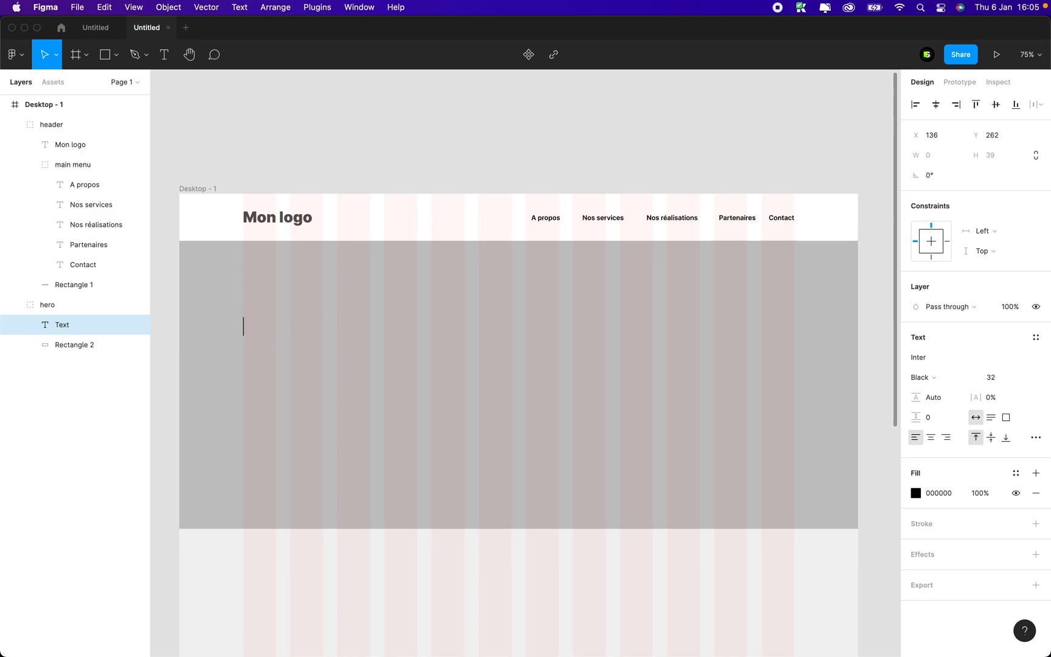
pyautogui.write('o')
pyautogui.press('BackSpace')
# - Write the hero headline on two lines: "Nous aidons les entreprises à créer" and "de joli site web"
pyautogui.write('Nous aid')
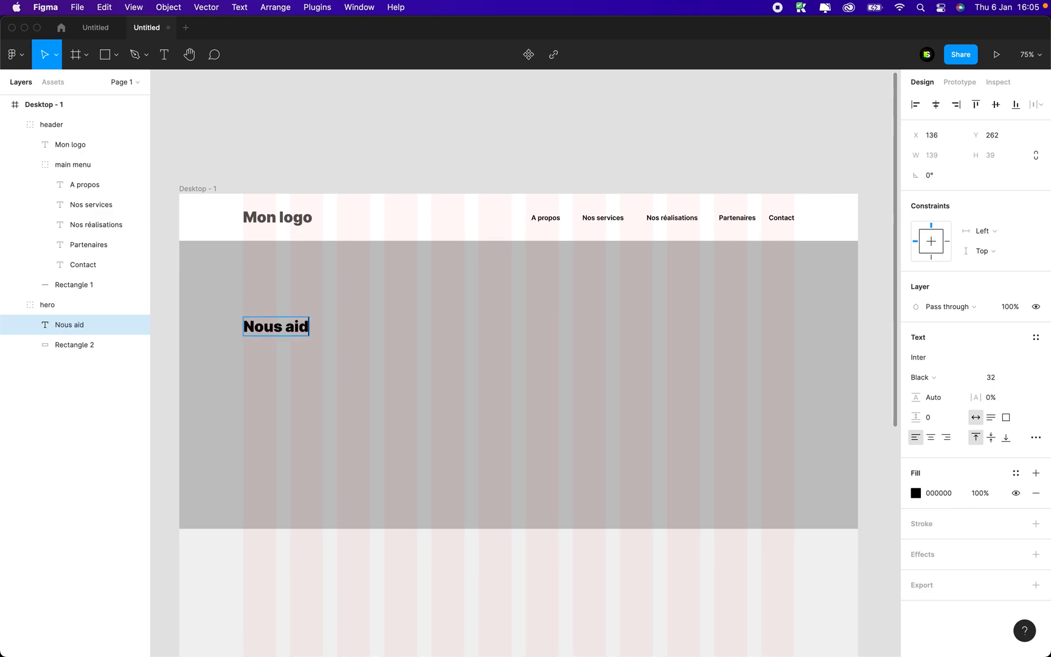
pyautogui.write('ons le')
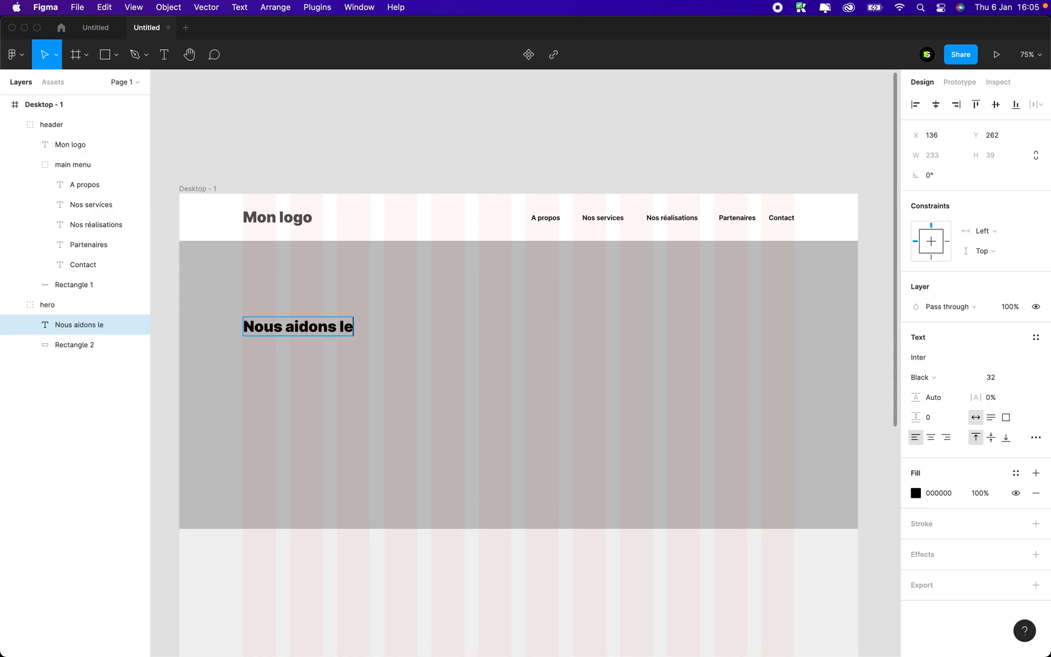
pyautogui.write('s entre')
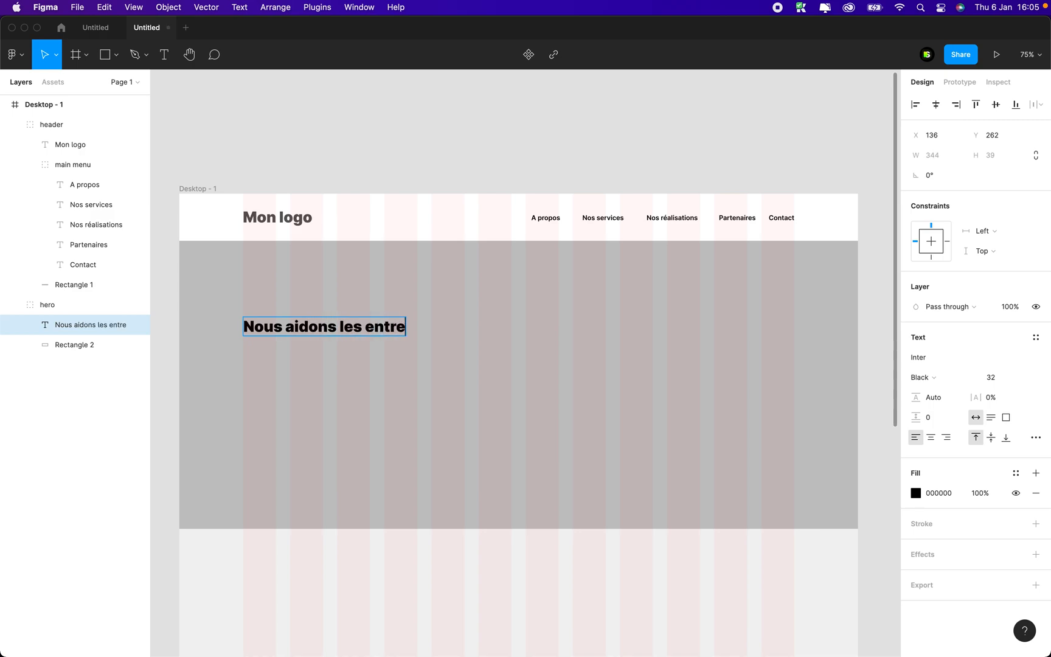
pyautogui.write('prises')
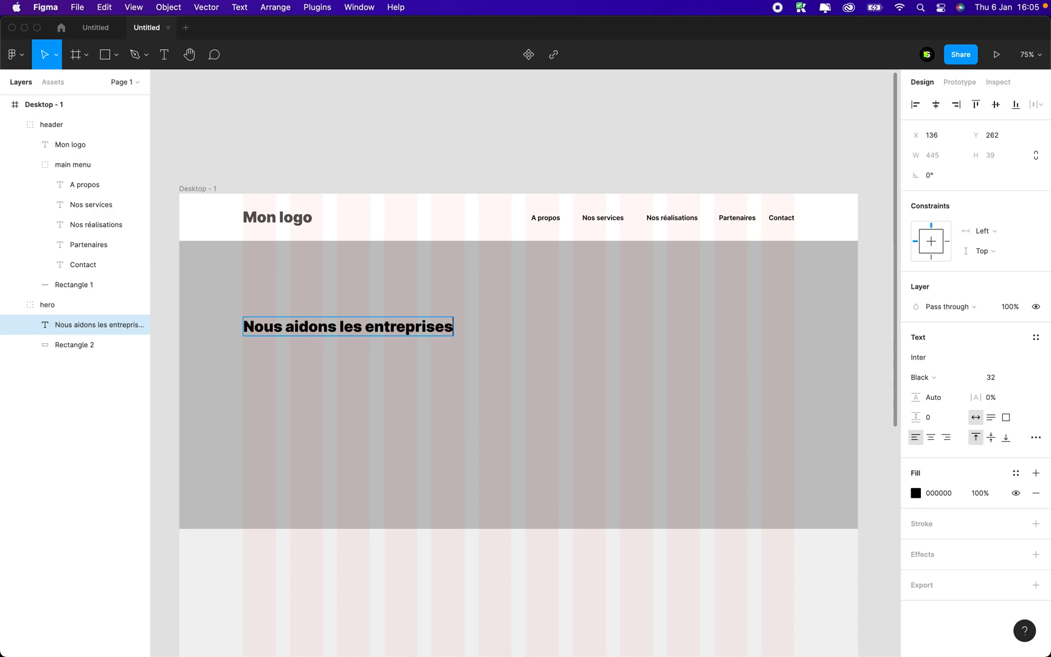
pyautogui.write(' à créer')
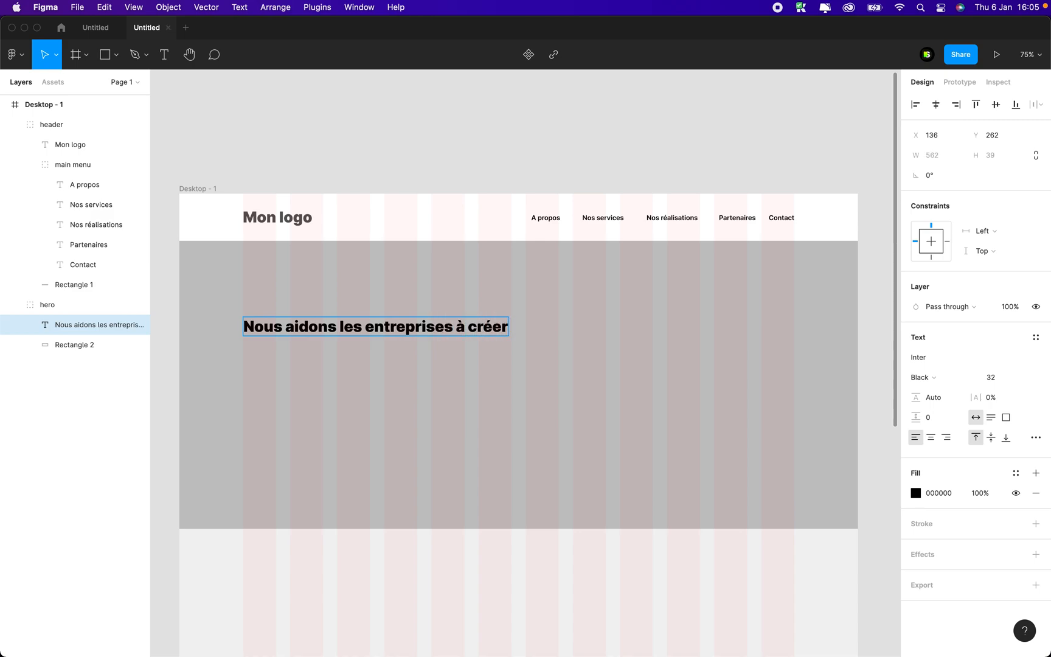
pyautogui.press('Return')
pyautogui.write('de joli site web')
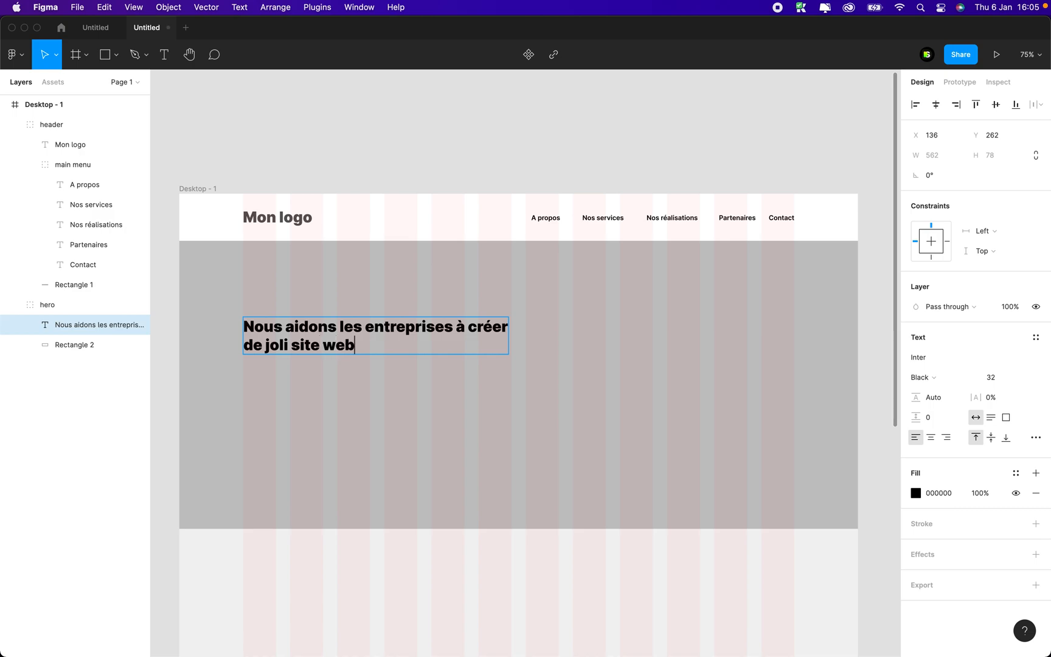
pyautogui.press('Escape')
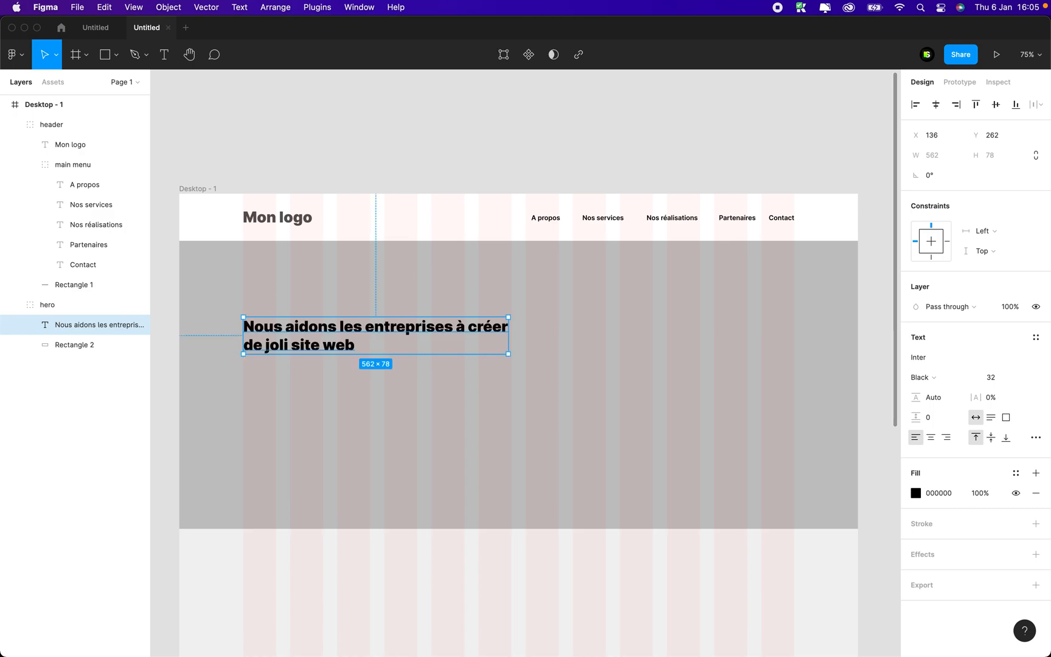
# - Keep the hero headline in the Black weight and set its text size to 48
pyautogui.click(940, 378)
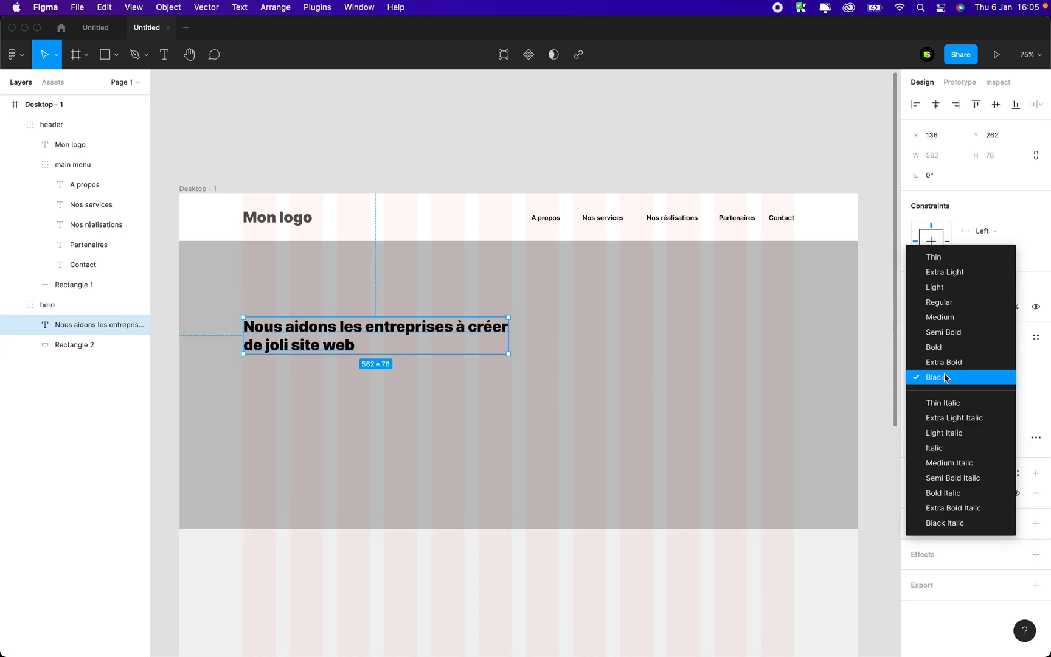
pyautogui.click(944, 378)
pyautogui.click(998, 380)
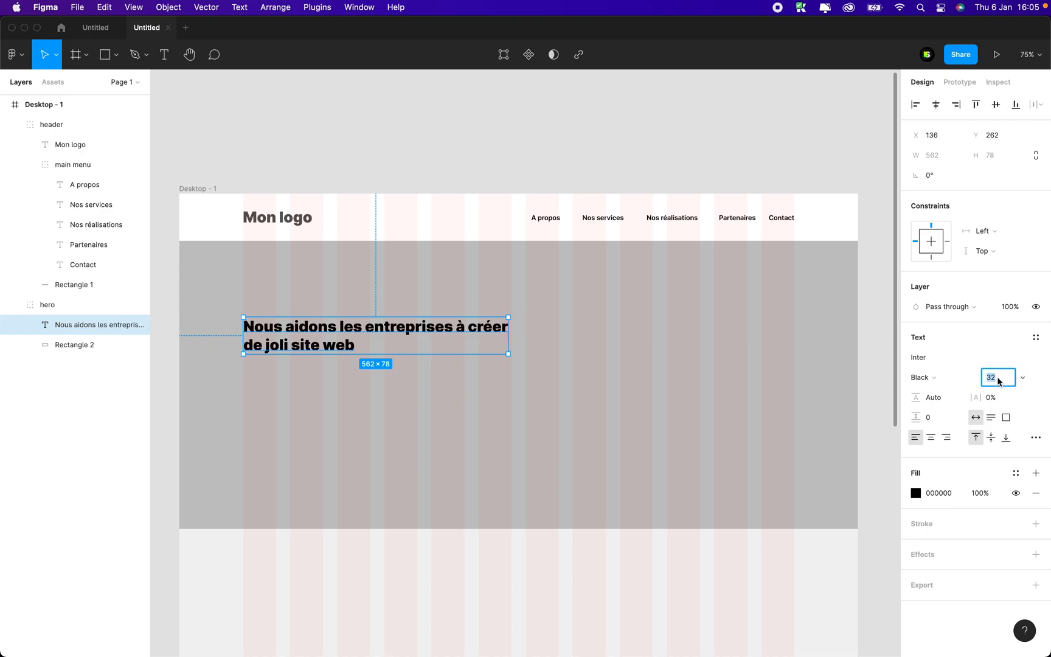
pyautogui.hotkey('shift', 'Up')
pyautogui.press('Up')
pyautogui.press('Up')
pyautogui.press('Up')
pyautogui.press('Up')
pyautogui.press('Up')
pyautogui.press('Up')
pyautogui.press('Up')
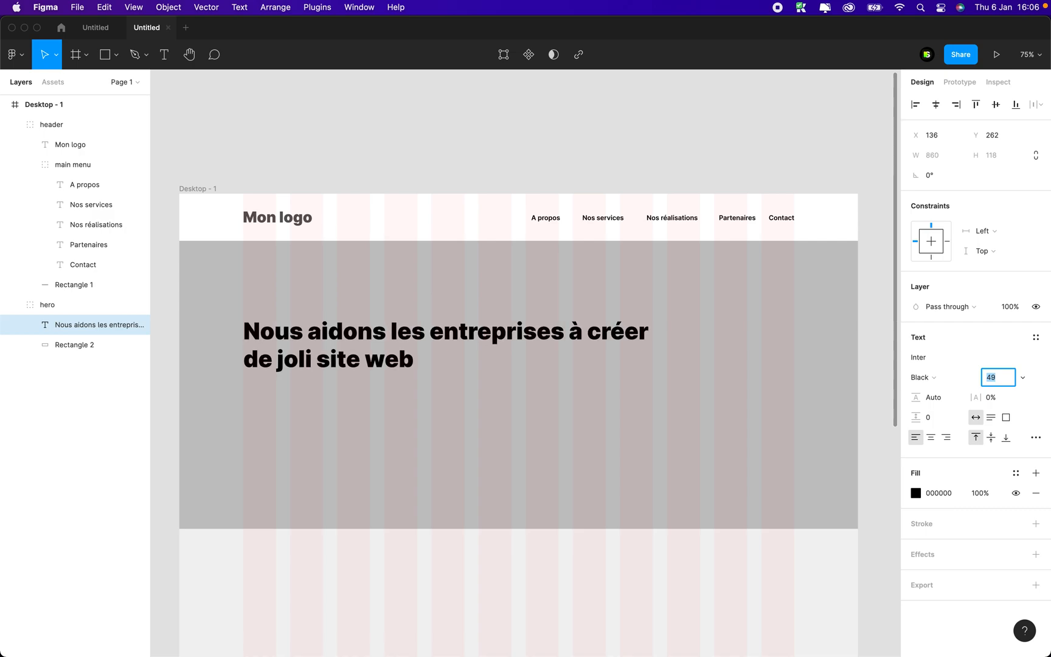
pyautogui.press('Down')
# - Narrow the hero headline's text box to six grid columns, about 569 wide, and remove the line break and space before "de joli site web"
pyautogui.moveTo(648, 337); pyautogui.dragTo(511, 341)
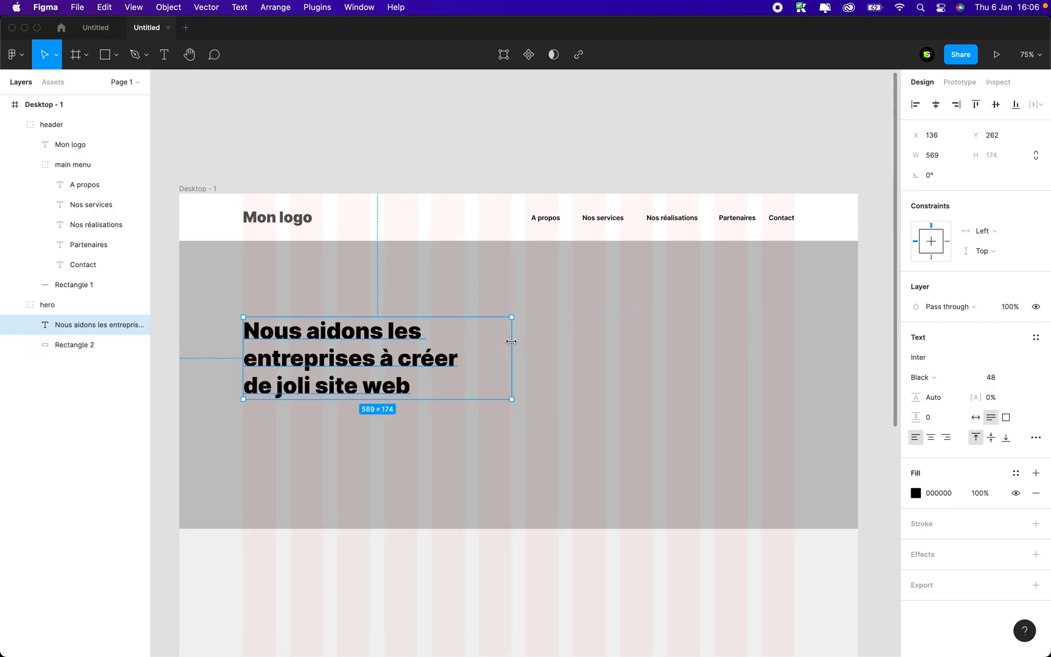
pyautogui.press('Return')
pyautogui.press('Left')
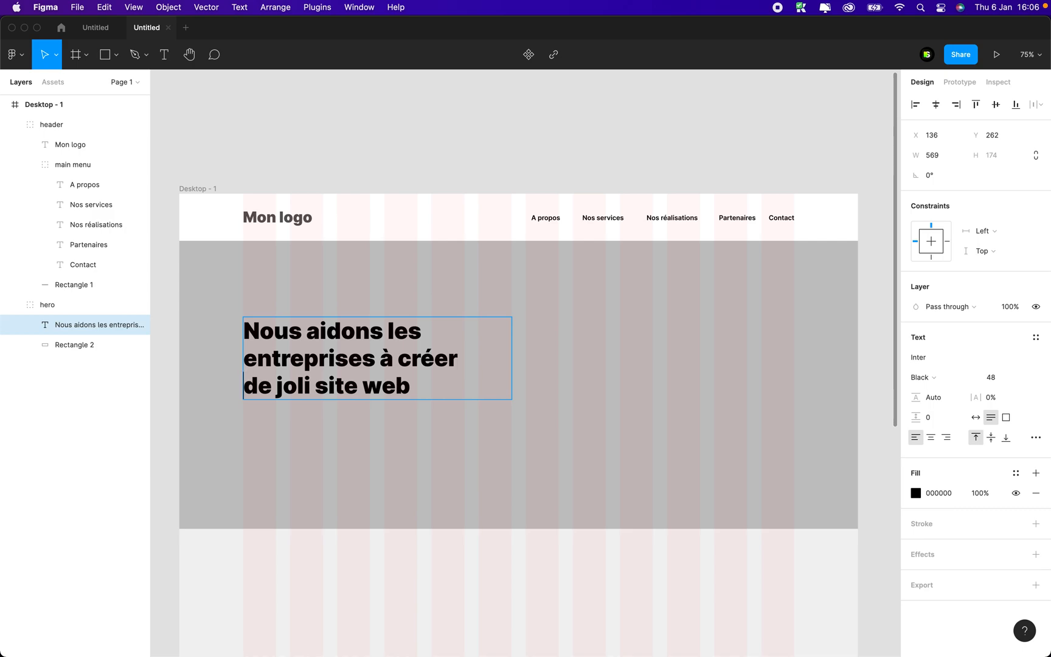
pyautogui.press('BackSpace')
pyautogui.press('BackSpace')
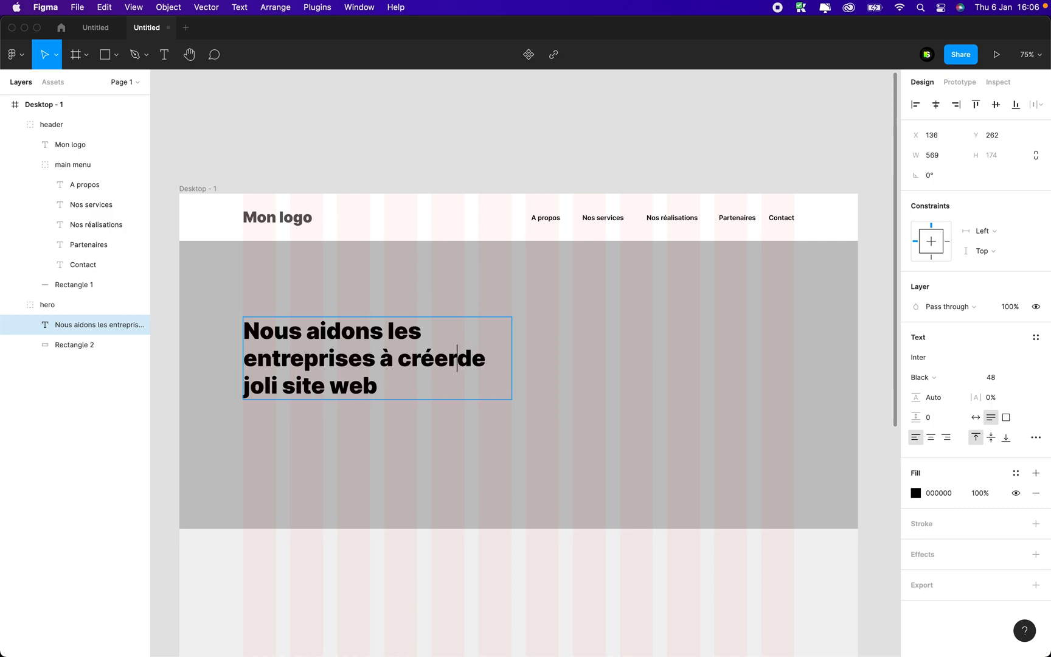
pyautogui.press('Escape')
pyautogui.click(526, 401)
pyautogui.click(383, 364)
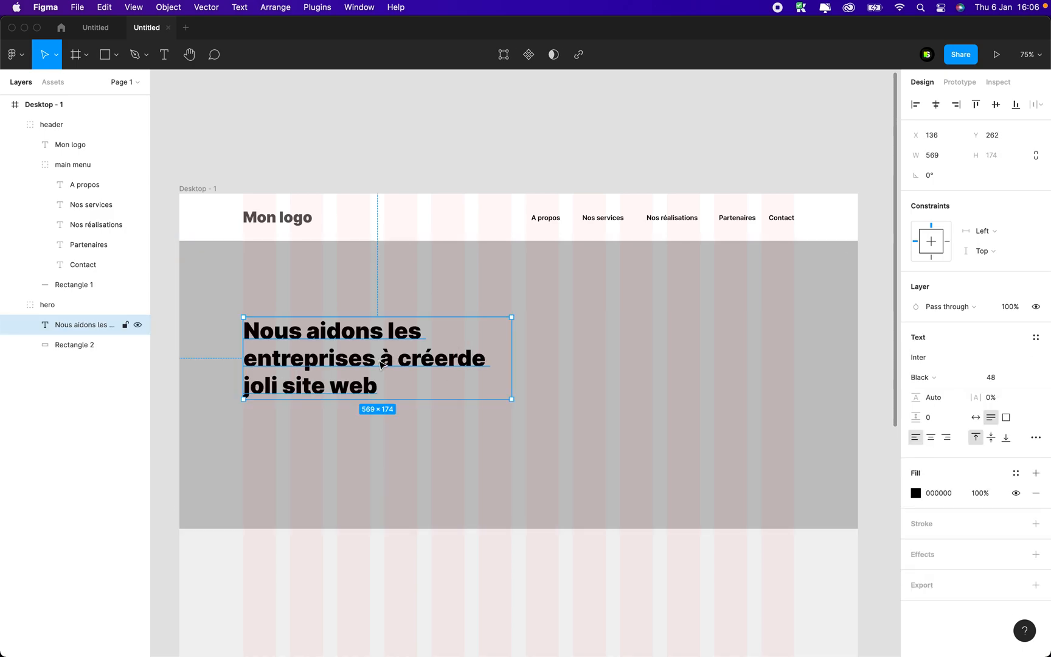
# - Try widening the hero headline's text box to about 964 and shifting it beyond the first grid column's left edge
pyautogui.click(510, 353)
pyautogui.moveTo(510, 353); pyautogui.dragTo(698, 350)
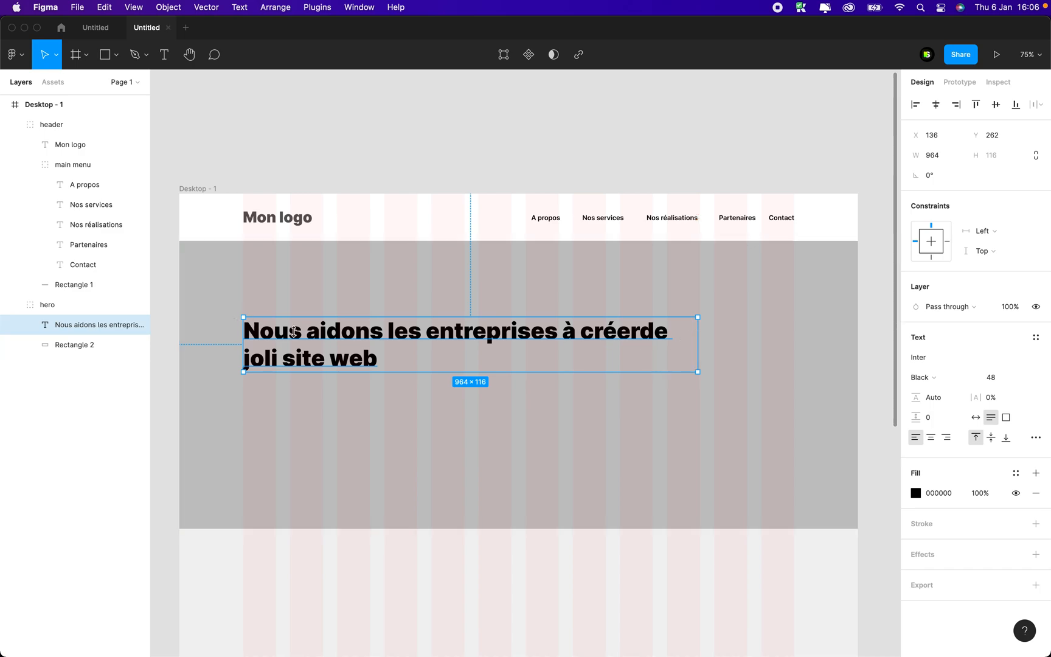
pyautogui.moveTo(318, 337); pyautogui.dragTo(270, 339)
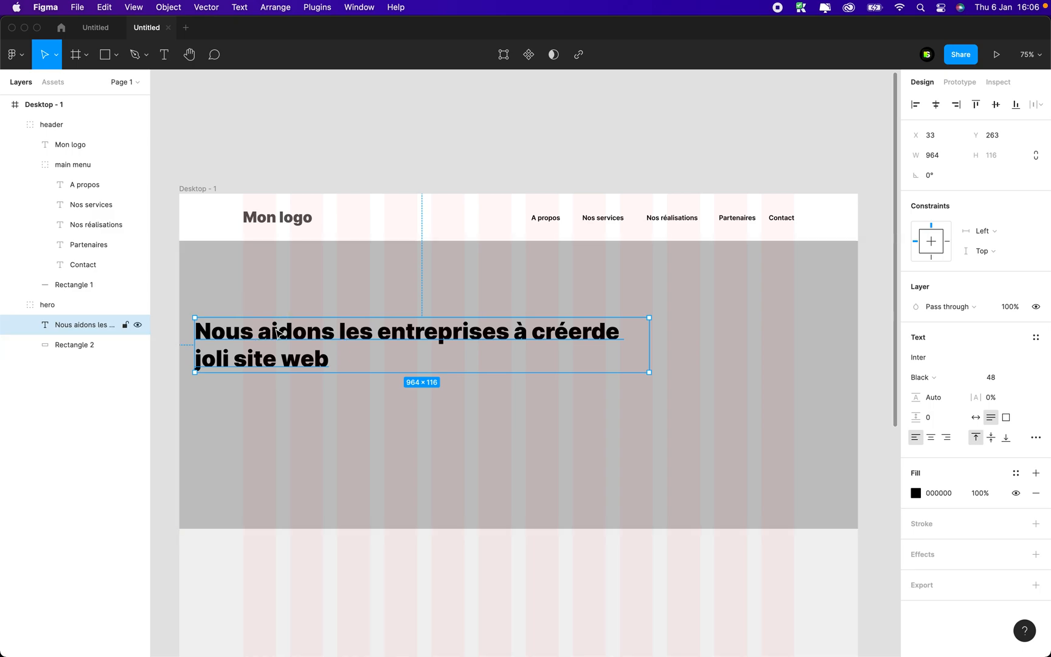
# - Align the hero headline with the first grid column, make its box about 570 wide, and raise it to about Y 221
pyautogui.moveTo(289, 334); pyautogui.dragTo(332, 322)
pyautogui.moveTo(699, 335); pyautogui.dragTo(509, 335)
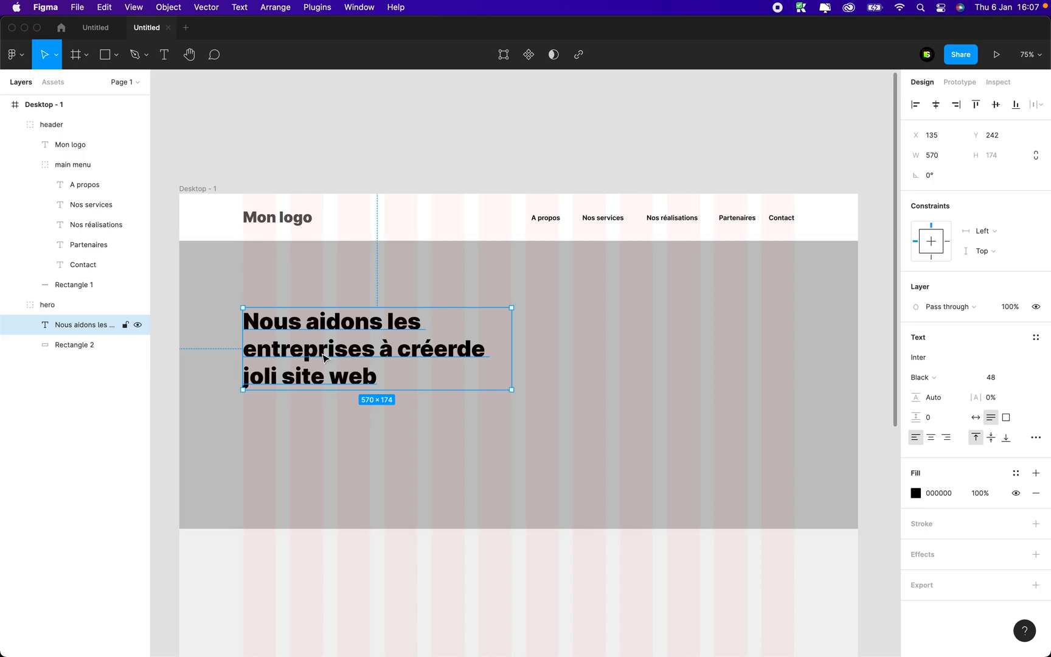
pyautogui.moveTo(323, 354); pyautogui.dragTo(322, 344)
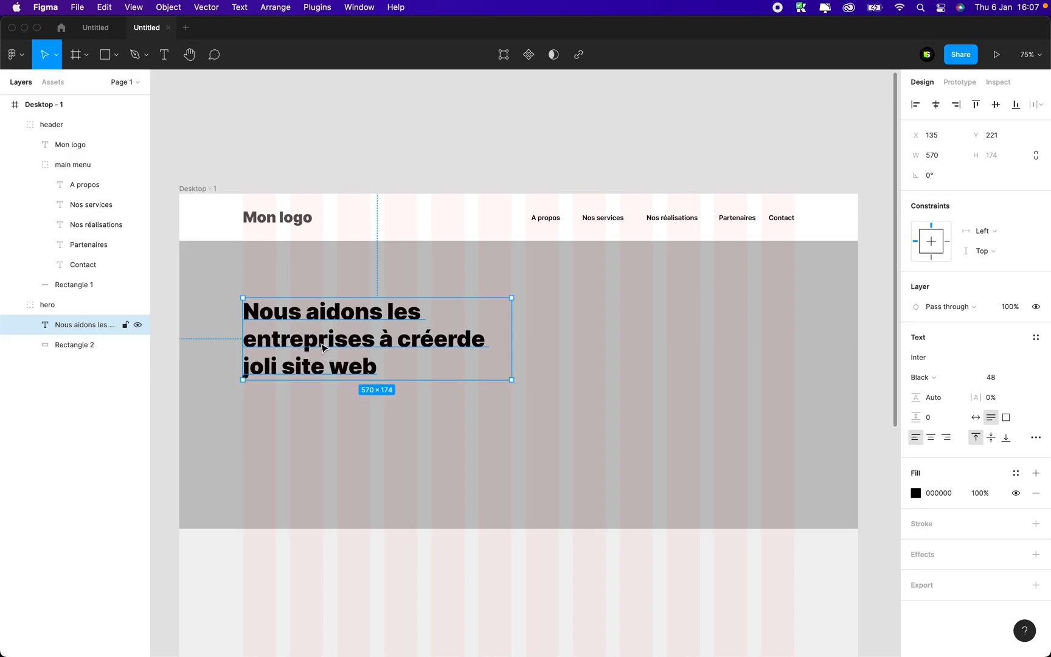
# - Switch to Chrome, open Hipster Ipsum, and copy the filler text from "Vape bicycle rights" through "Truffaut raw denim mustache"
pyautogui.hotkey('ctrl', 'Up')
pyautogui.click(809, 343)
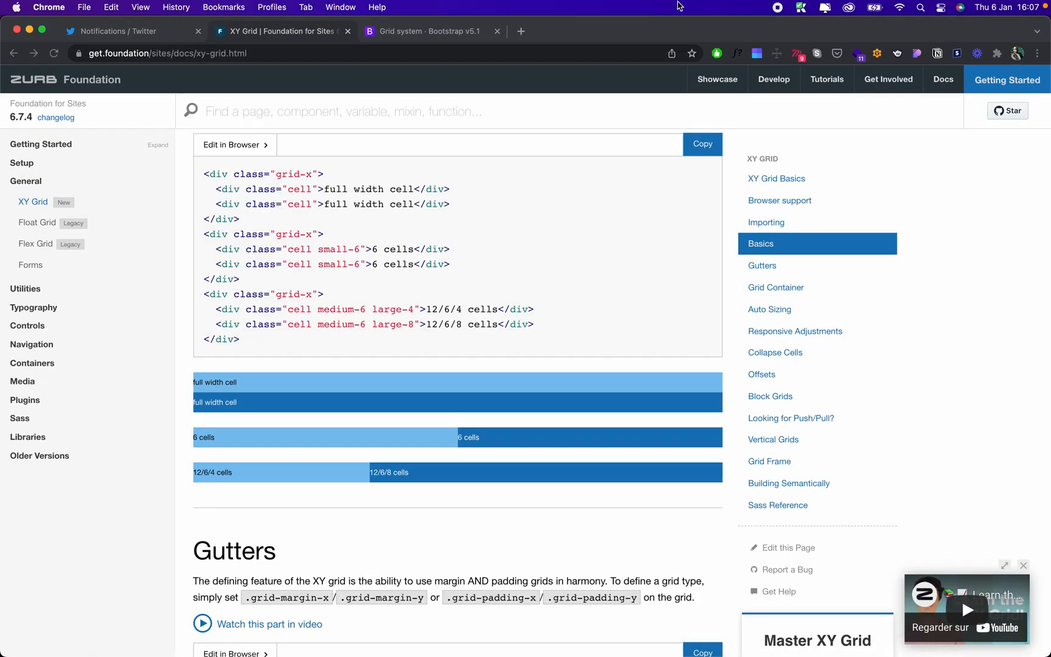
pyautogui.click(527, 32)
pyautogui.write('hi')
pyautogui.press('Return')
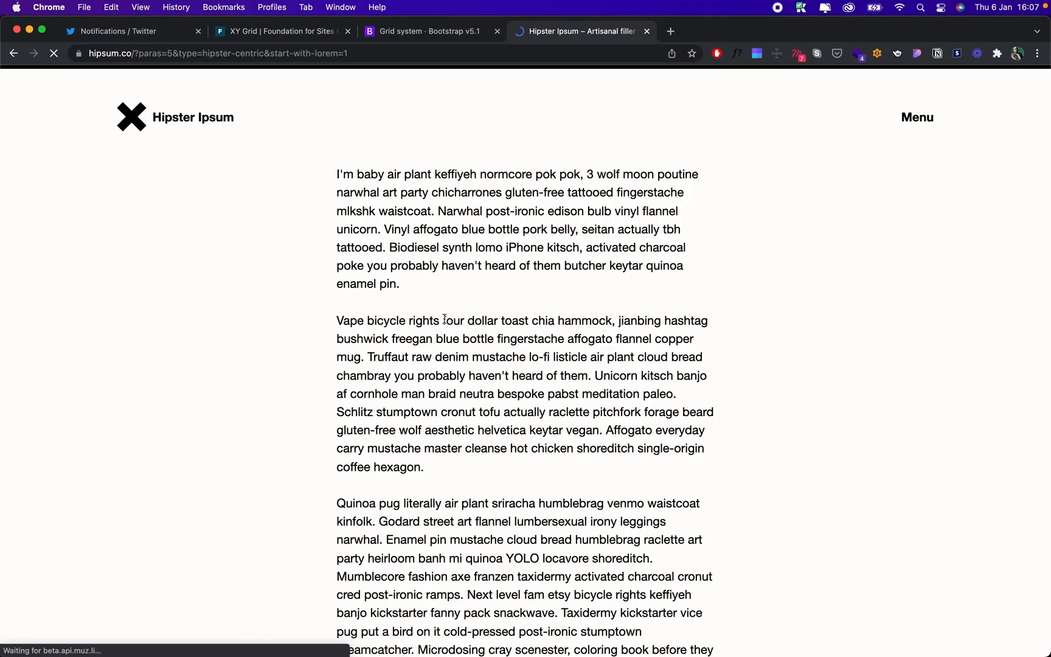
pyautogui.moveTo(336, 320); pyautogui.dragTo(525, 357)
pyautogui.press('super+c')
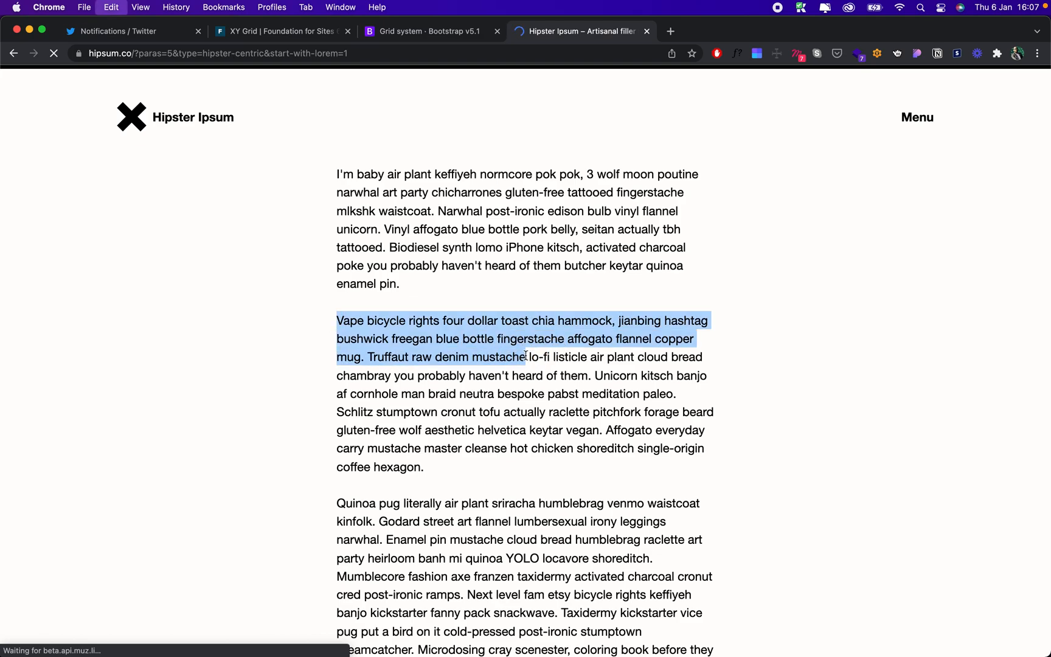
# - Return to Figma and paste the copied filler text as a new text object below the hero headline
pyautogui.press('super+Tab')
pyautogui.click(447, 469)
pyautogui.click(370, 348)
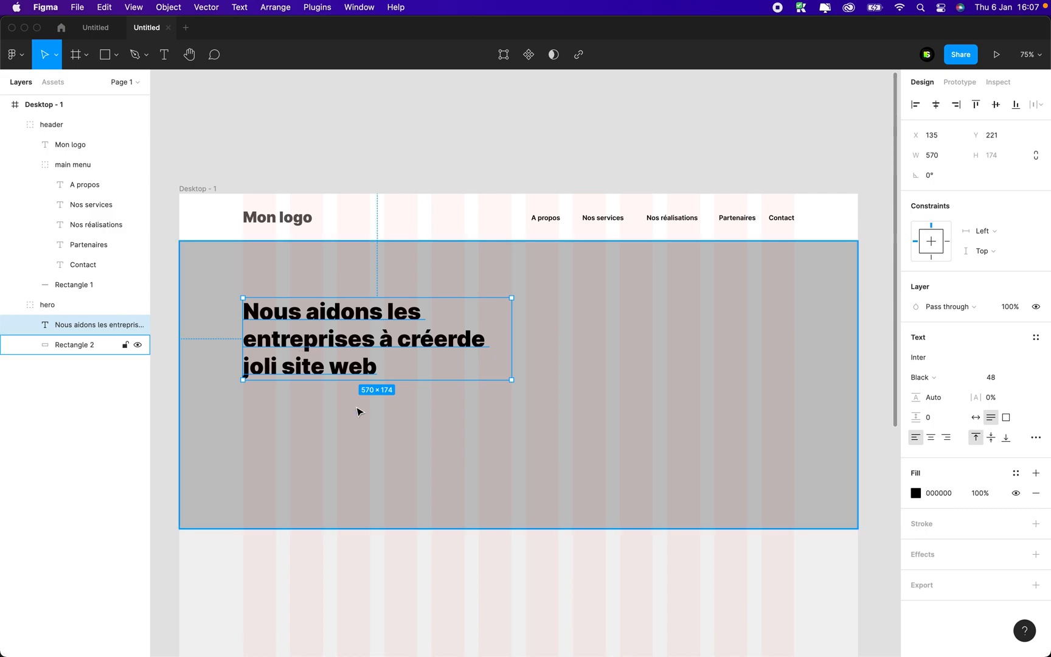
pyautogui.press('Return')
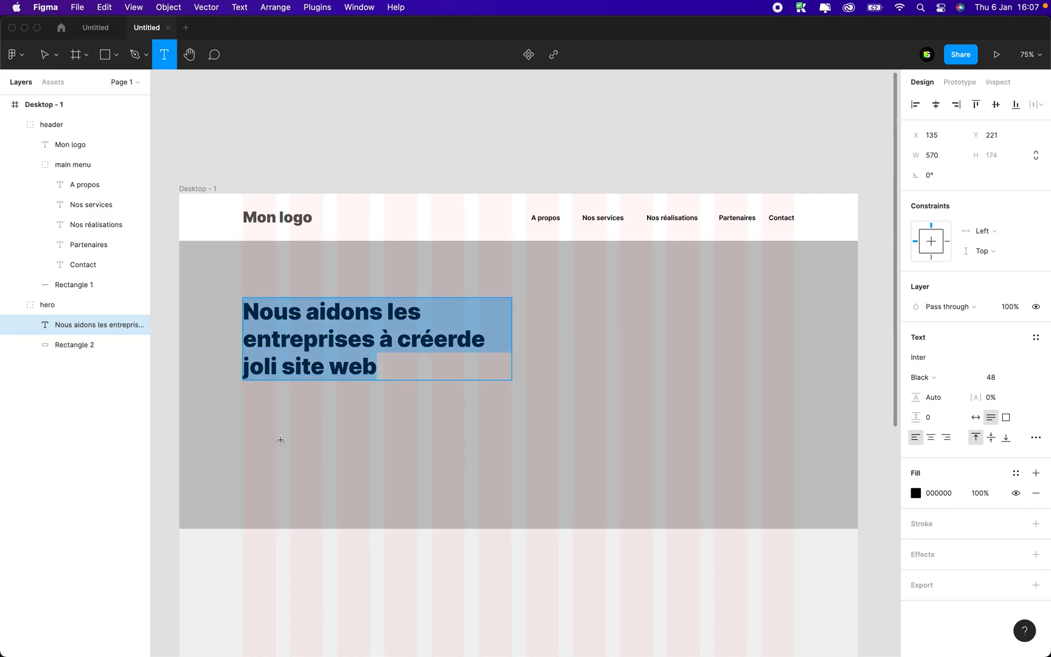
pyautogui.click(248, 415)
pyautogui.press('super+v')
pyautogui.press('Escape')
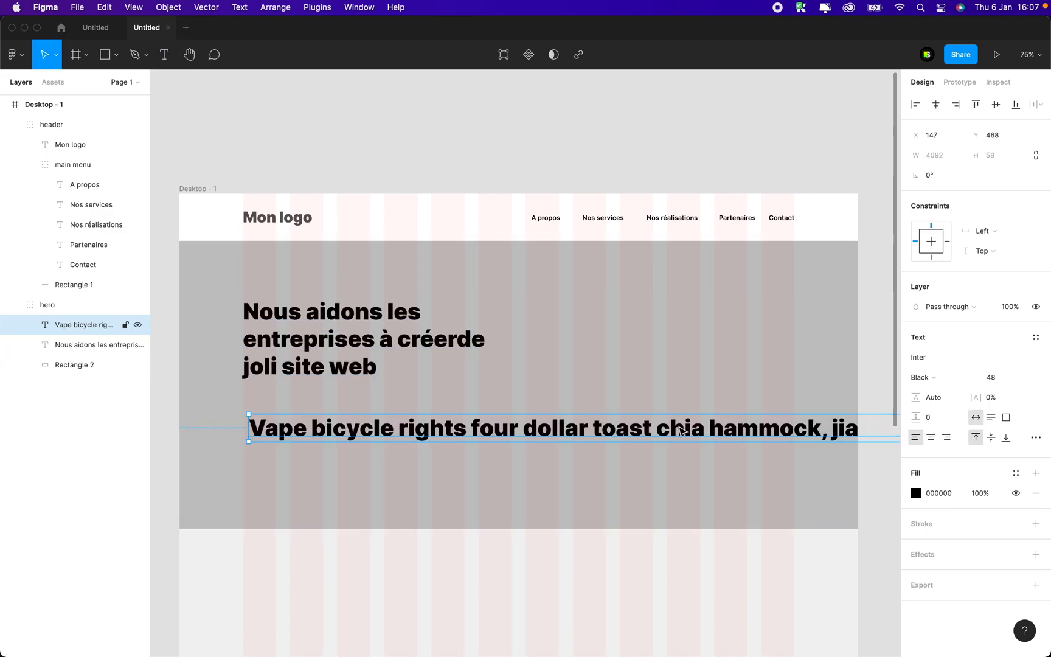
# - Set the hero filler text to the Regular weight at size 14
pyautogui.click(933, 378)
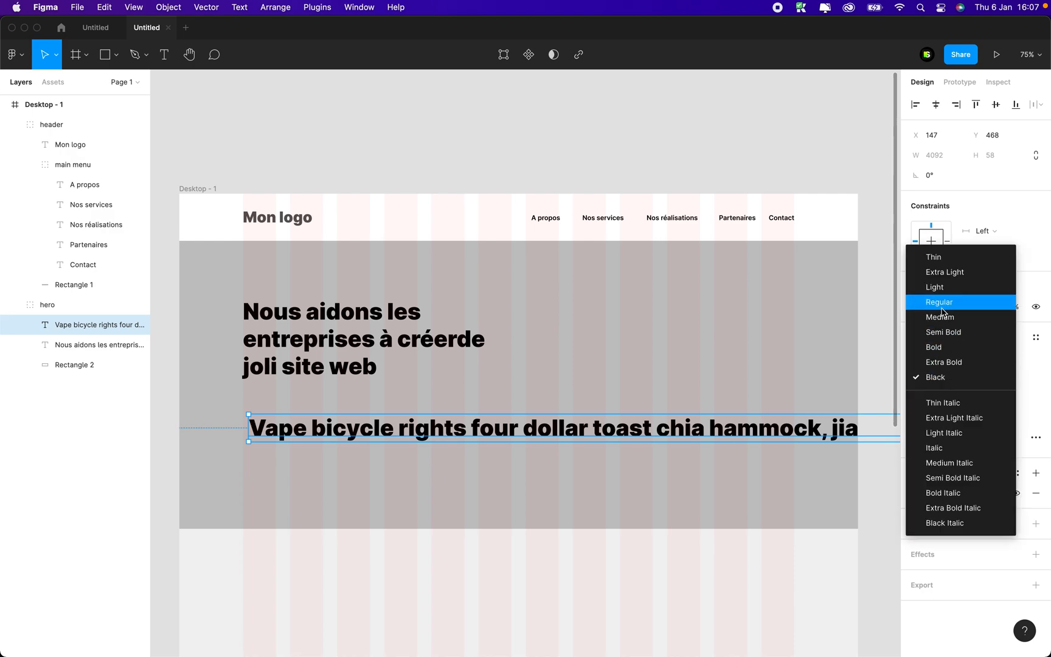
pyautogui.click(941, 309)
pyautogui.click(997, 377)
pyautogui.write('12')
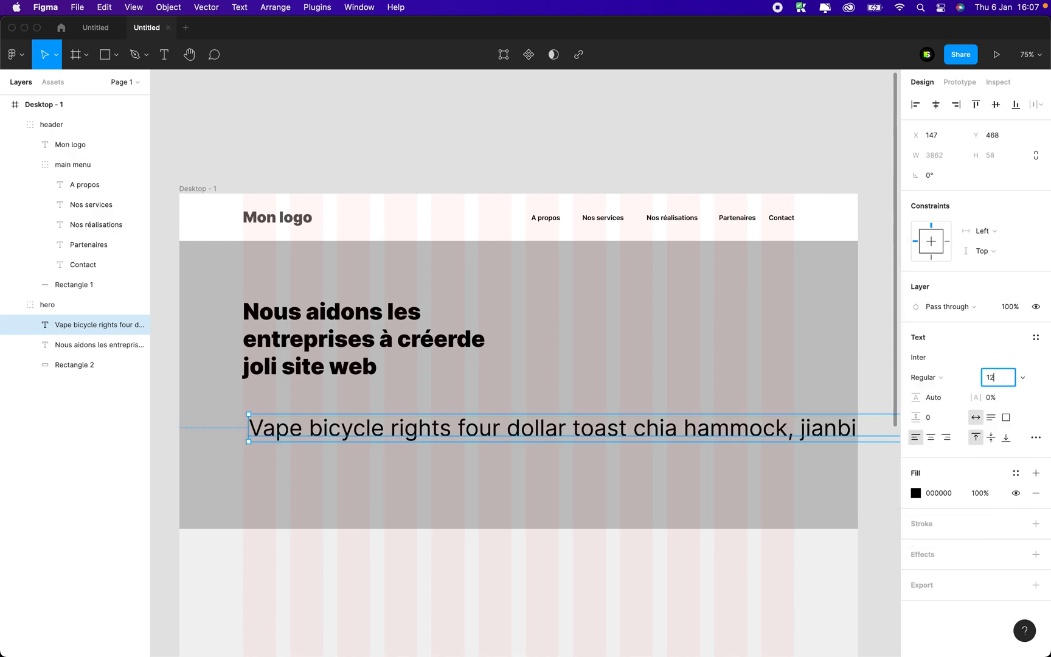
pyautogui.write('4')
pyautogui.press('Return')
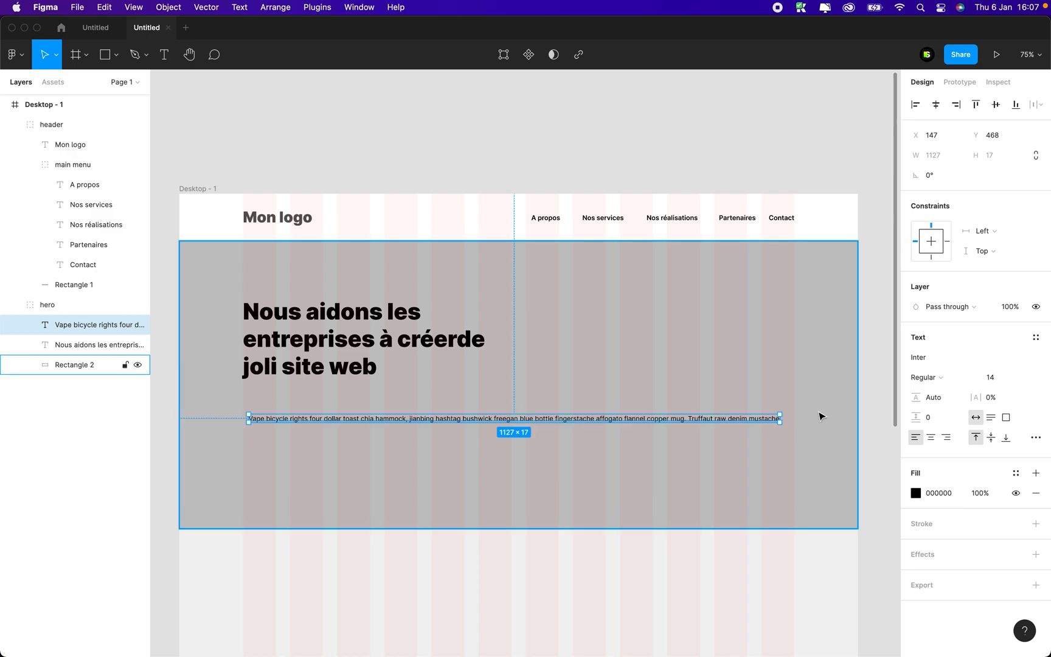
# - Wrap the hero filler text in a box about 570 wide and align it directly beneath the headline at X 135, about Y 419
pyautogui.moveTo(781, 417); pyautogui.dragTo(512, 427)
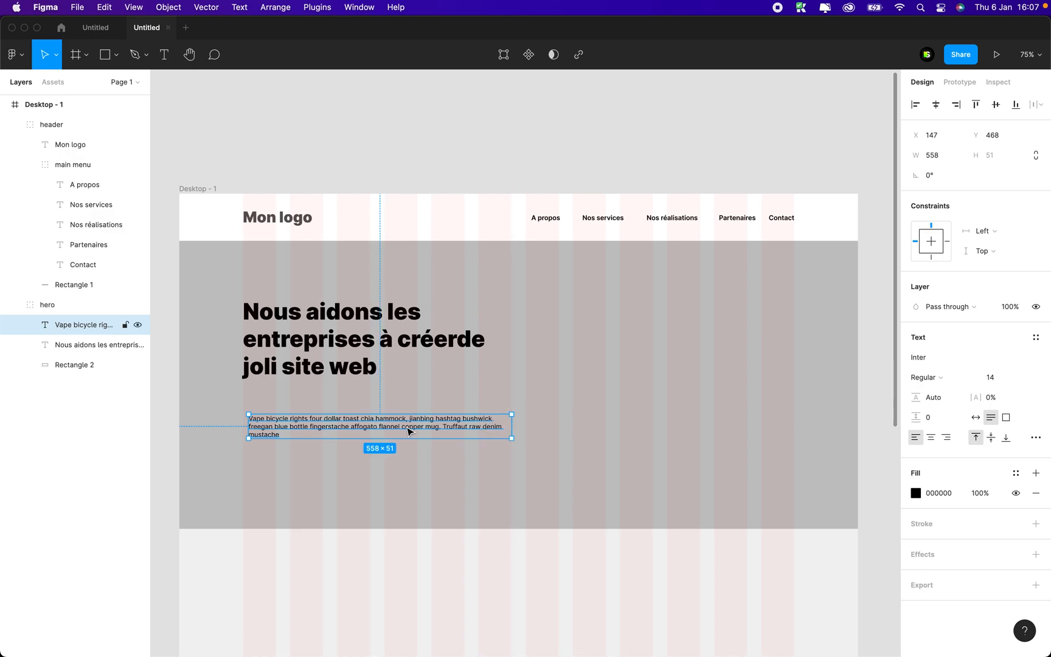
pyautogui.moveTo(305, 433); pyautogui.dragTo(302, 409)
pyautogui.moveTo(510, 399); pyautogui.dragTo(513, 400)
# - Delete the last word "mustache" from the hero filler text so that it ends with "Truffaut raw denim"
pyautogui.doubleClick(259, 412)
pyautogui.click(259, 411)
pyautogui.press('BackSpace')
pyautogui.press('Escape')
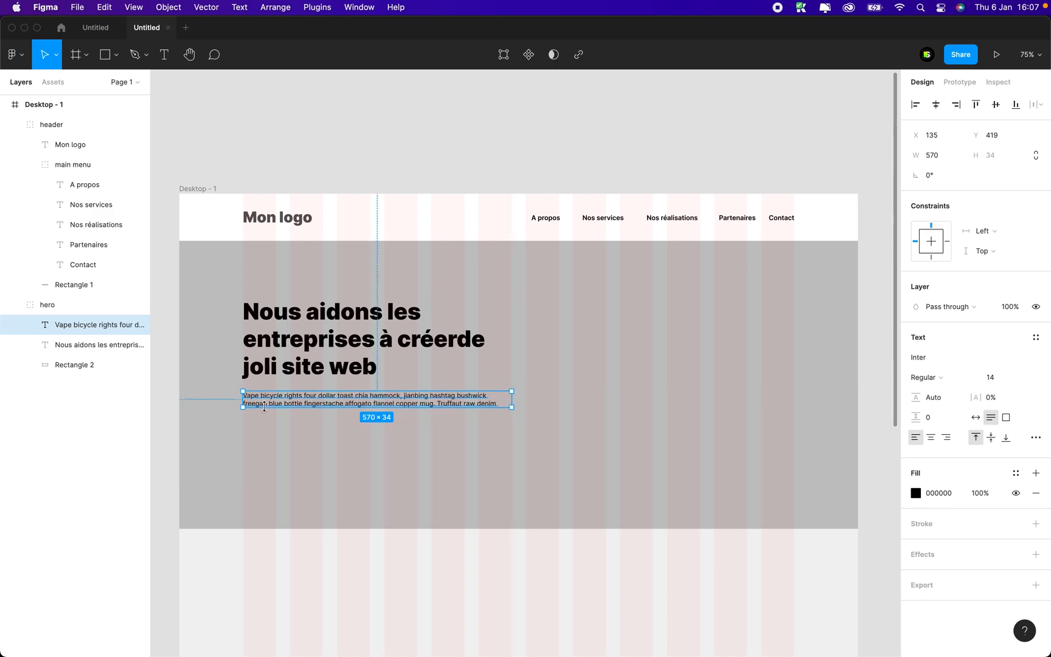
# - Set the hero filler text's line height to 33
pyautogui.click(935, 398)
pyautogui.write('26')
pyautogui.press('Return')
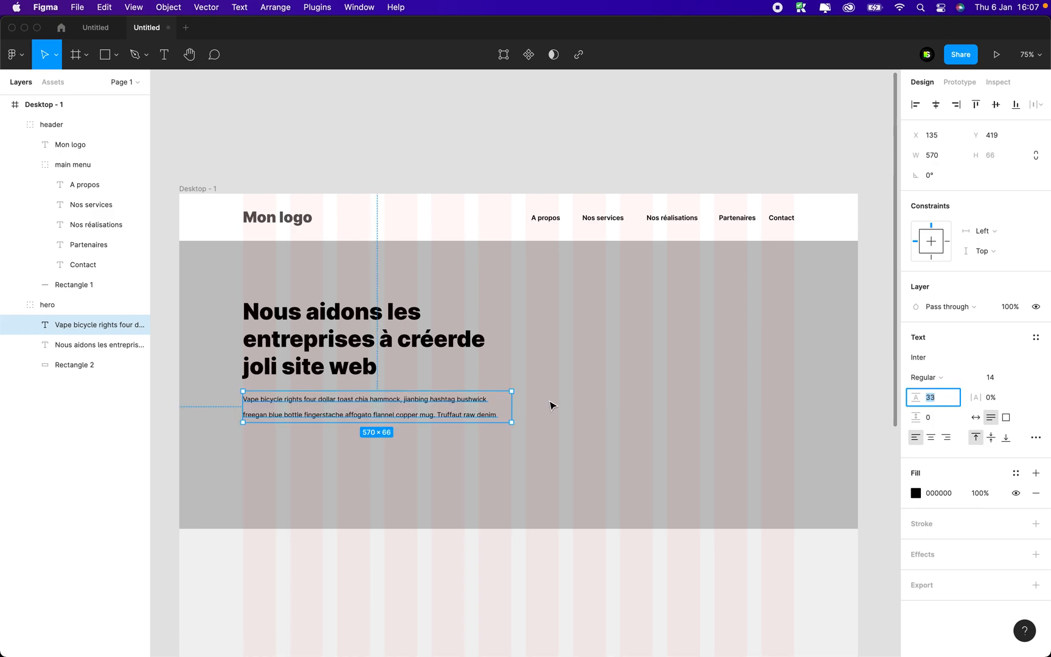
pyautogui.click(339, 348)
pyautogui.click(484, 460)
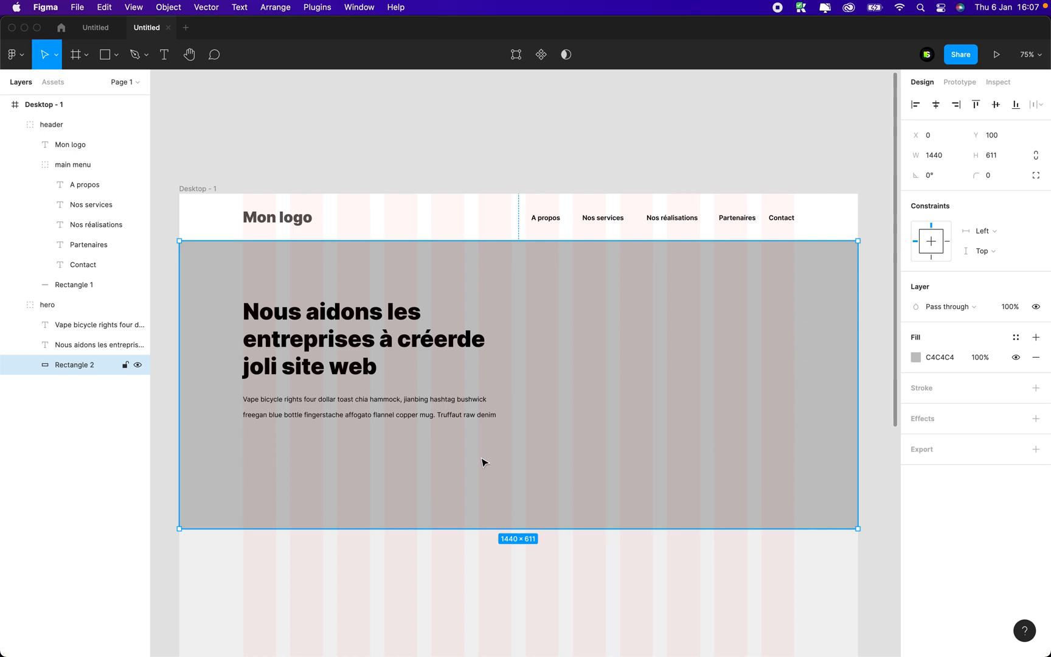
# - Group the hero headline with its filler text and lower the group to about Y 252 within the hero rectangle
pyautogui.scroll(-2, 484, 460)
pyautogui.hscroll(1, 484, 460)
pyautogui.click(277, 313)
pyautogui.keyDown('shift'); pyautogui.click(272, 380); pyautogui.keyUp('shift')
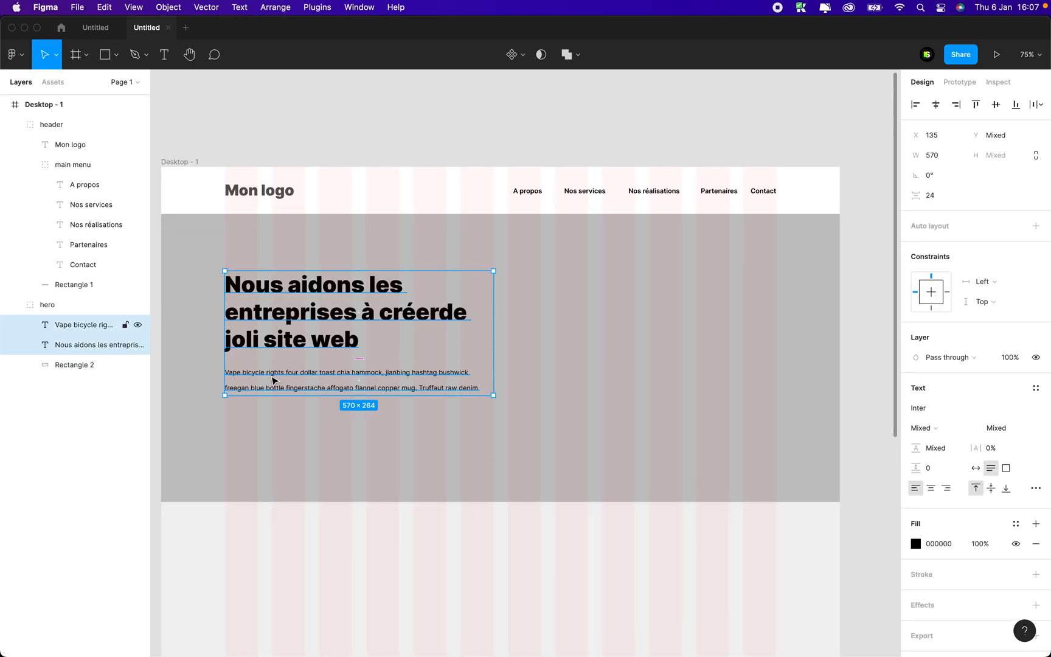
pyautogui.press('super+g')
pyautogui.moveTo(286, 341); pyautogui.dragTo(285, 357)
pyautogui.scroll(-2, 286, 356)
pyautogui.hscroll(-1, 286, 356)
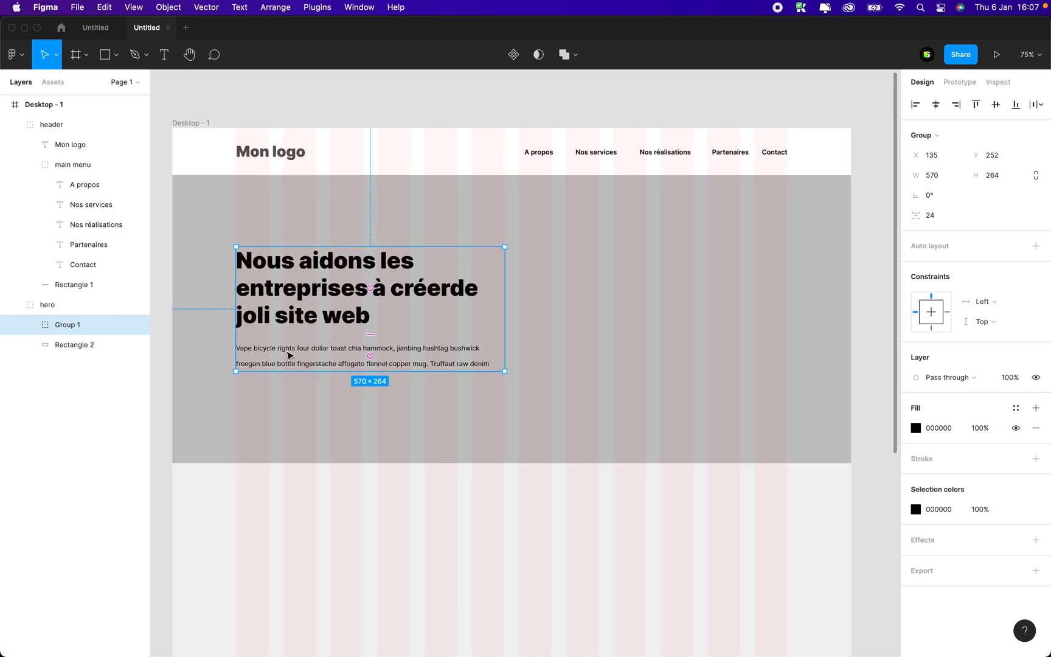
pyautogui.click(348, 398)
pyautogui.click(361, 501)
pyautogui.click(342, 306)
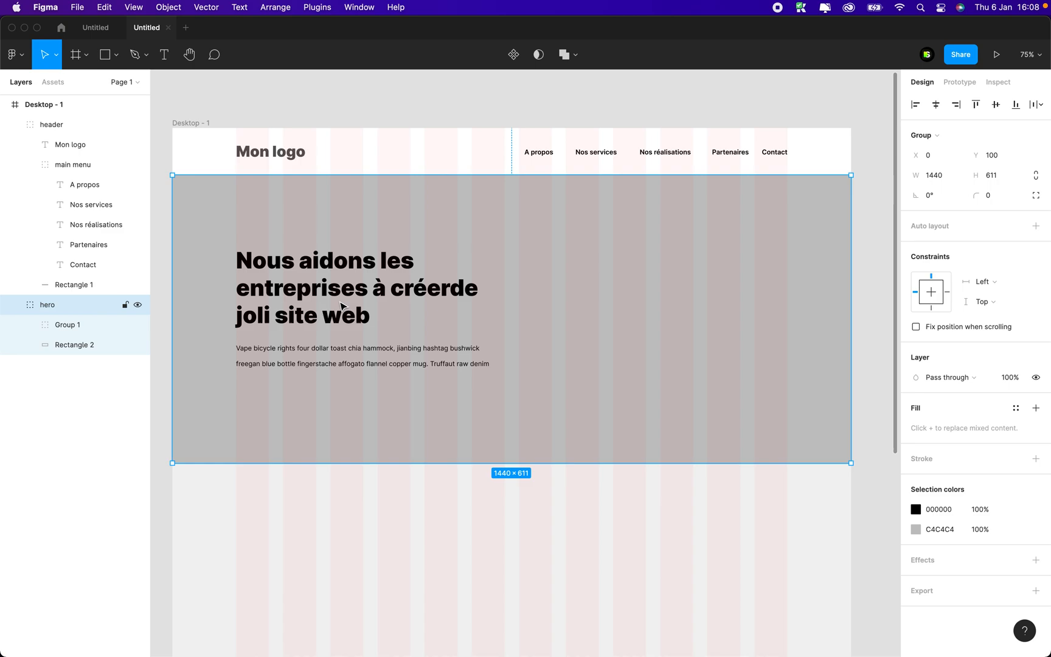
pyautogui.scroll(-3, 341, 306)
pyautogui.scroll(-5, 341, 306)
pyautogui.scroll(5, 341, 304)
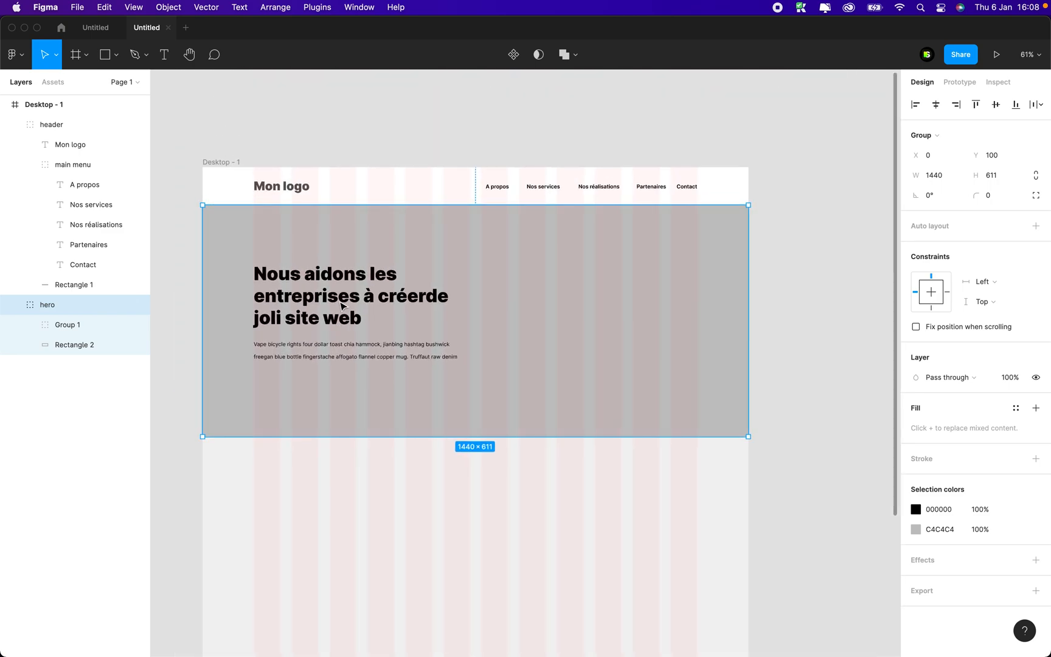
# - Draw a rectangle directly below the hero section, spanning the full 1440 page width and about 508 high
pyautogui.click(216, 162)
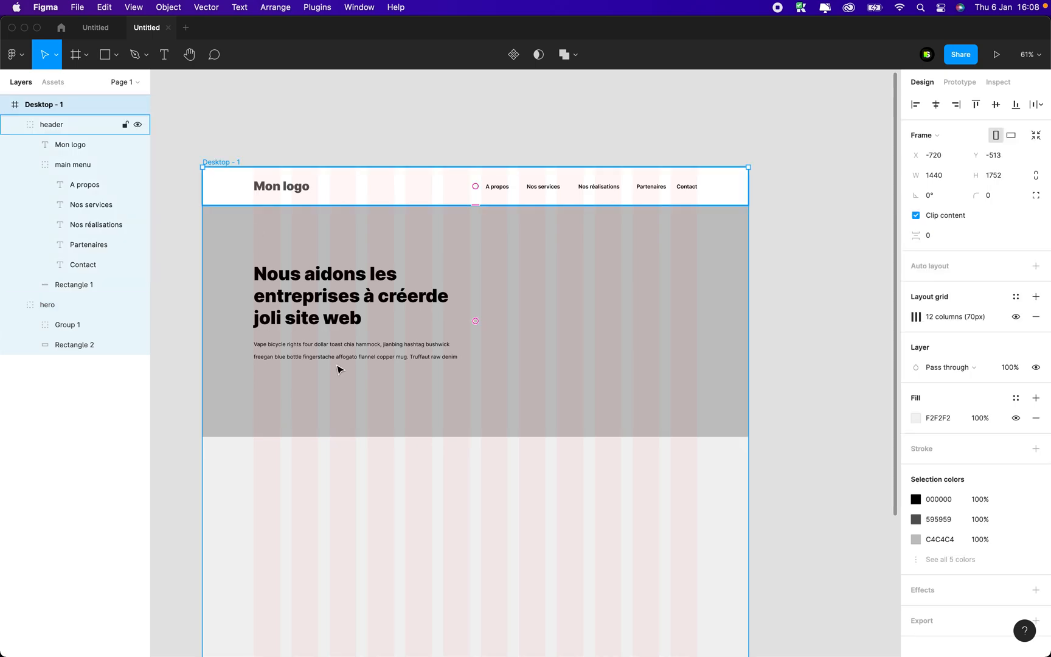
pyautogui.scroll(-2, 514, 490)
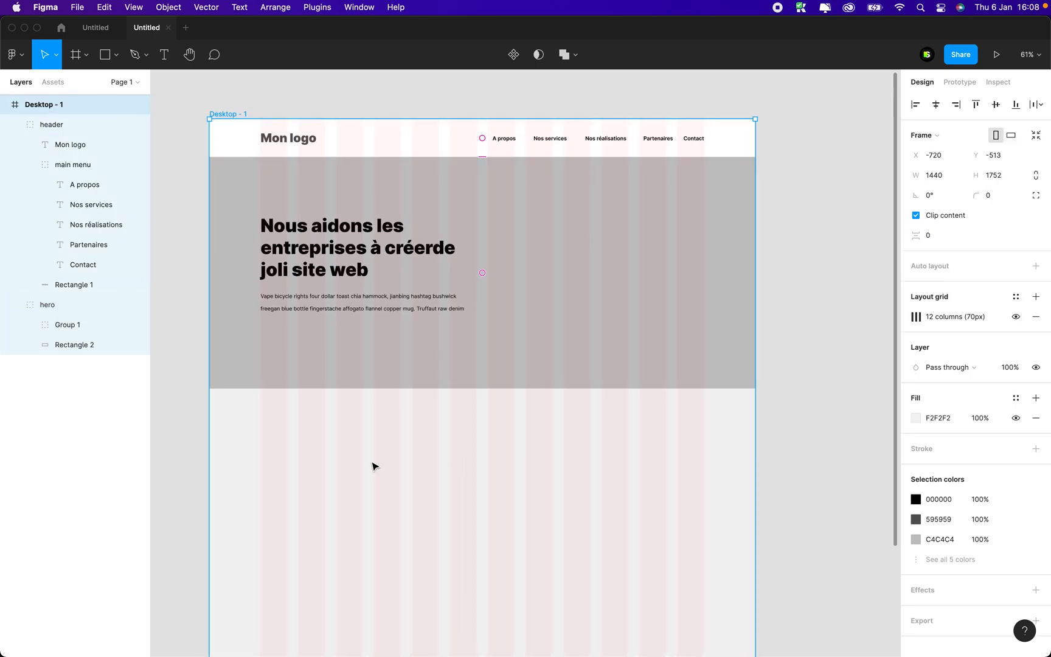
pyautogui.press('r')
pyautogui.click(319, 438)
pyautogui.moveTo(304, 436); pyautogui.dragTo(209, 436)
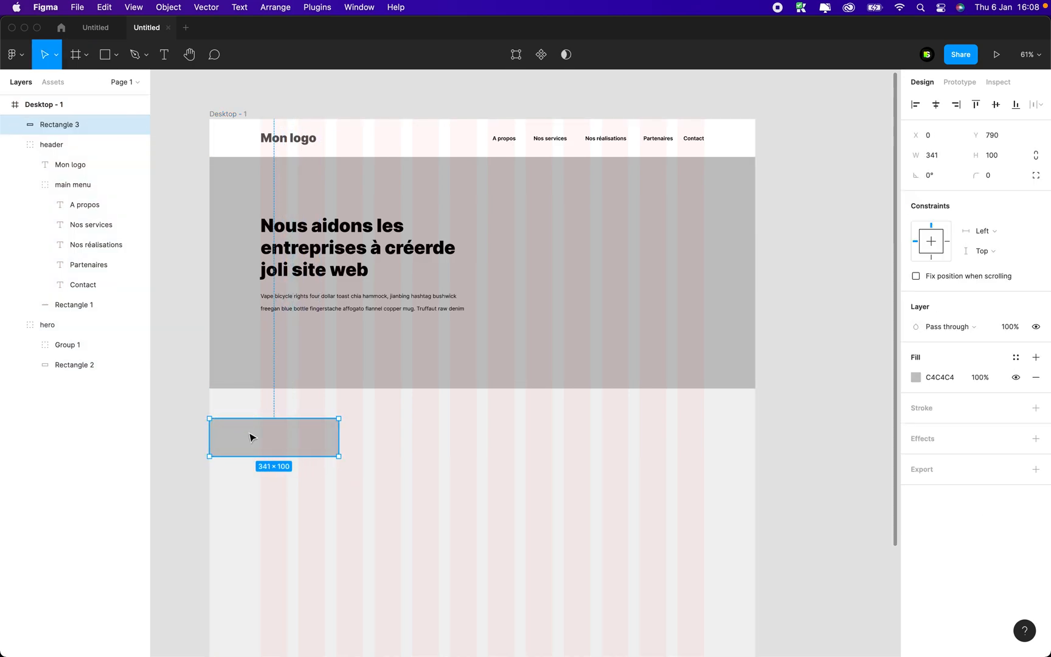
pyautogui.moveTo(340, 432); pyautogui.dragTo(757, 443)
pyautogui.moveTo(462, 418); pyautogui.dragTo(459, 391)
pyautogui.moveTo(406, 457); pyautogui.dragTo(406, 581)
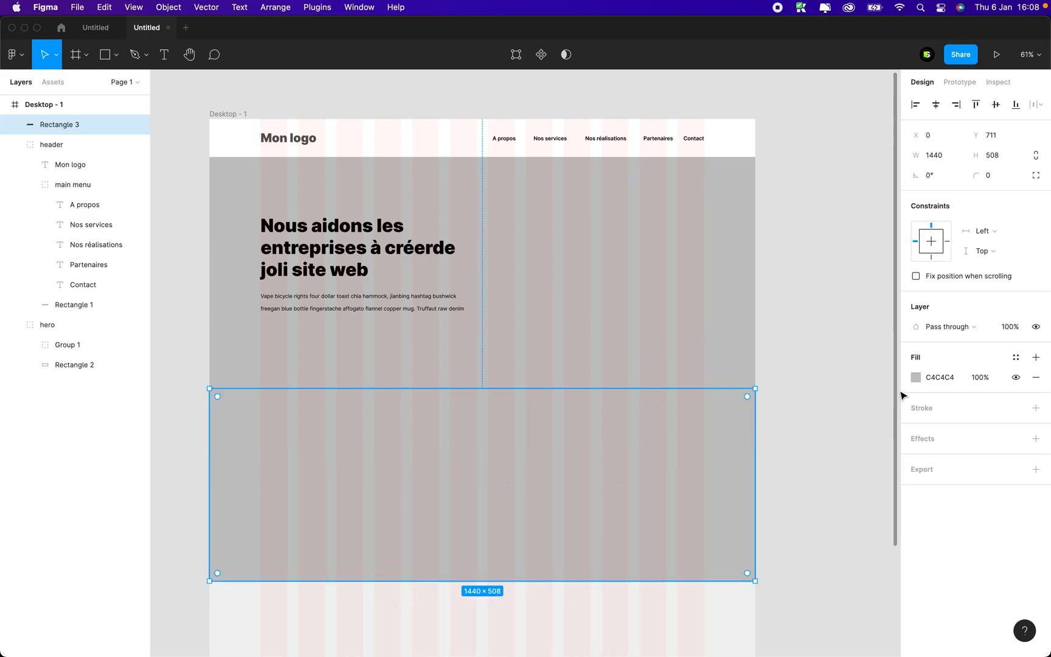
# - Lighten the new section rectangle's fill to ECECEC
pyautogui.click(915, 377)
pyautogui.moveTo(754, 359); pyautogui.dragTo(746, 364)
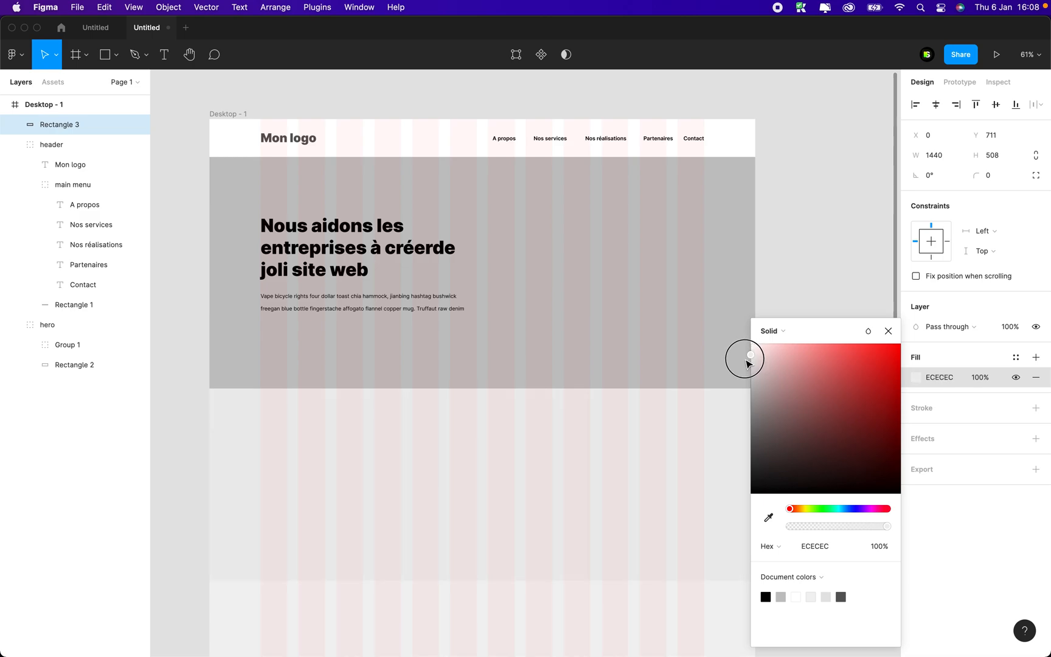
pyautogui.click(887, 331)
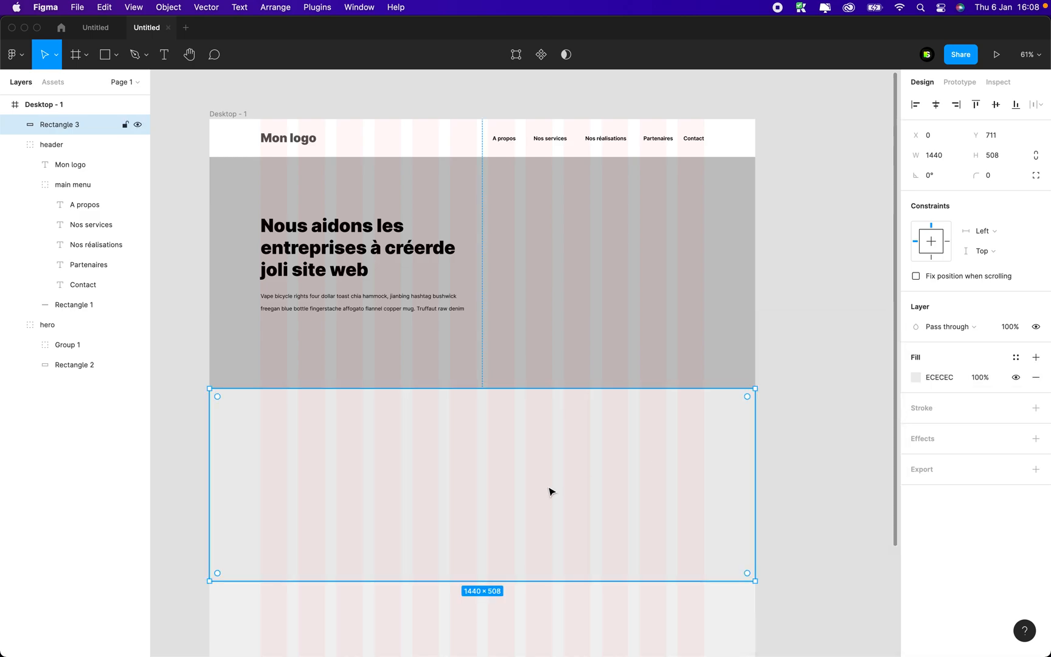
# - Collapse the header and hero groups in the layer list and place Rectangle 3 below the hero group
pyautogui.click(14, 144)
pyautogui.click(12, 164)
pyautogui.moveTo(58, 128); pyautogui.dragTo(55, 179)
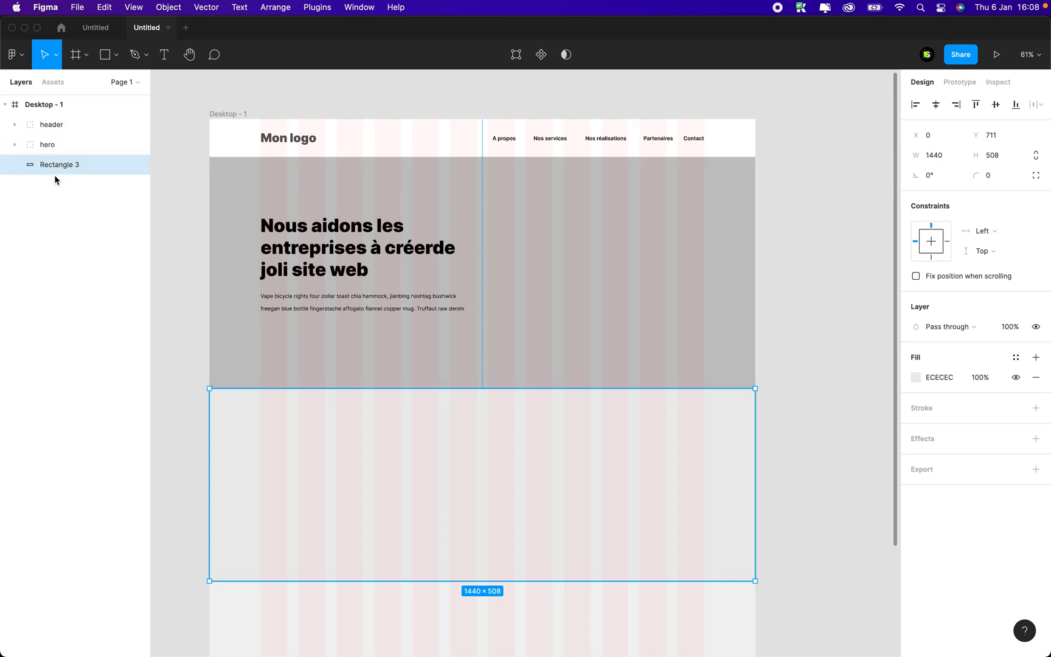
# - Put Rectangle 3 in its own group named "servicess" and select the rectangle inside it
pyautogui.press('super+g')
pyautogui.press('super+r')
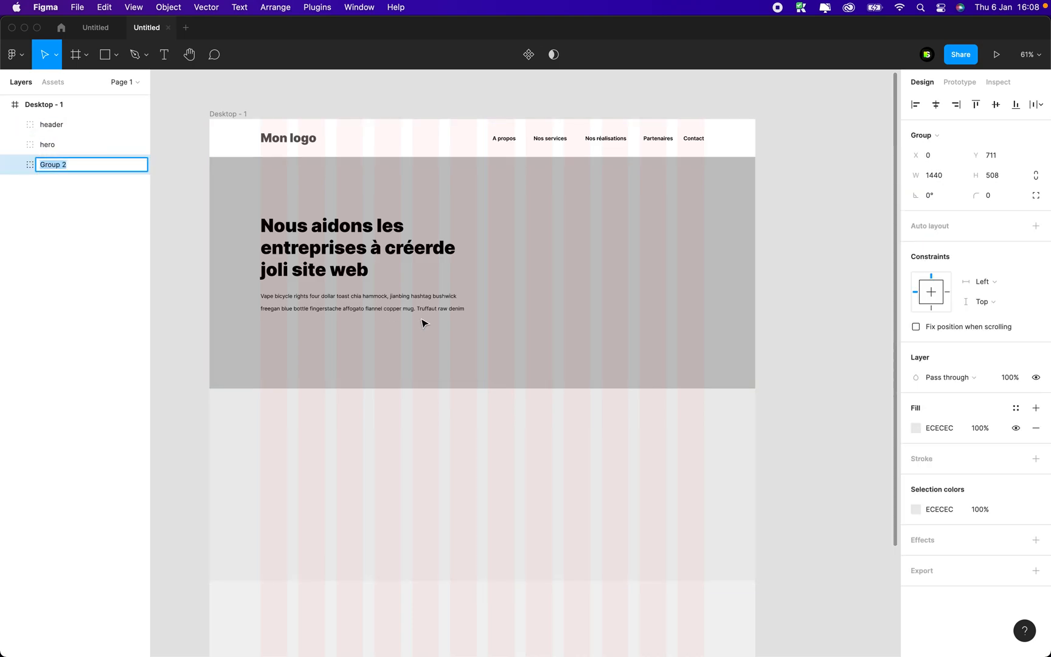
pyautogui.write('sse')
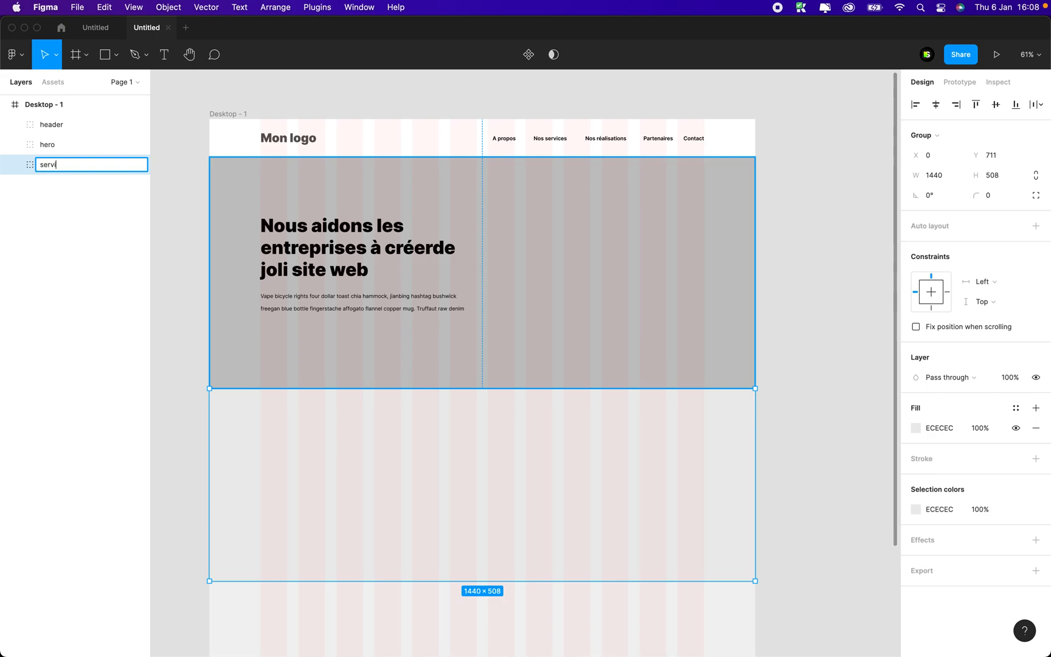
pyautogui.write('ss')
pyautogui.press('Return')
pyautogui.doubleClick(424, 465)
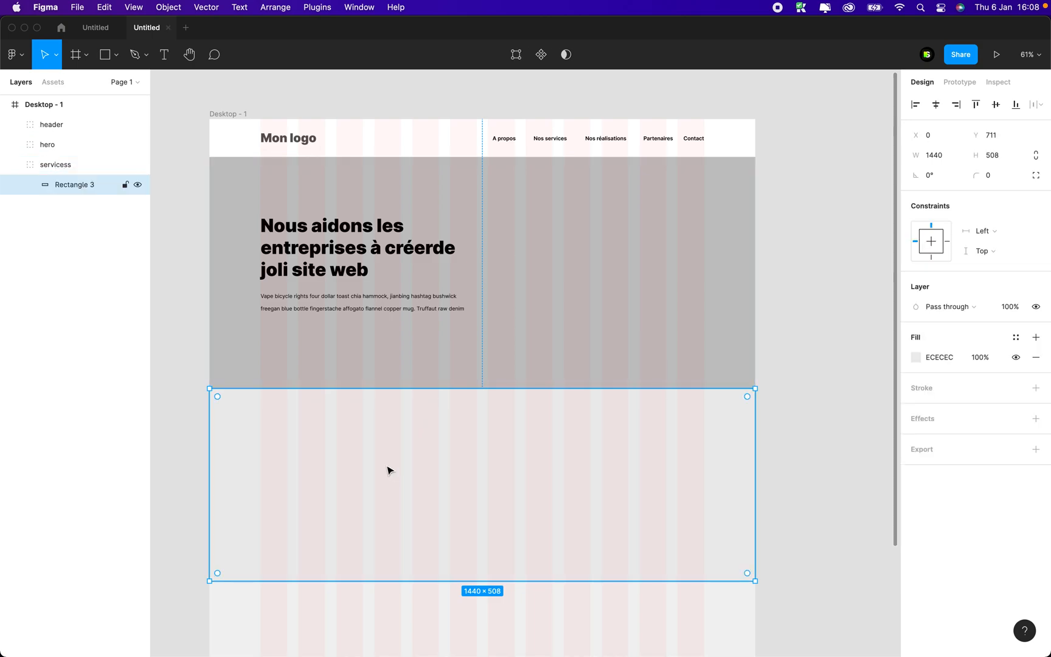
# - Draw a card rectangle about 270 × 256 across the first three grid columns of the services section
pyautogui.scroll(3, 389, 470)
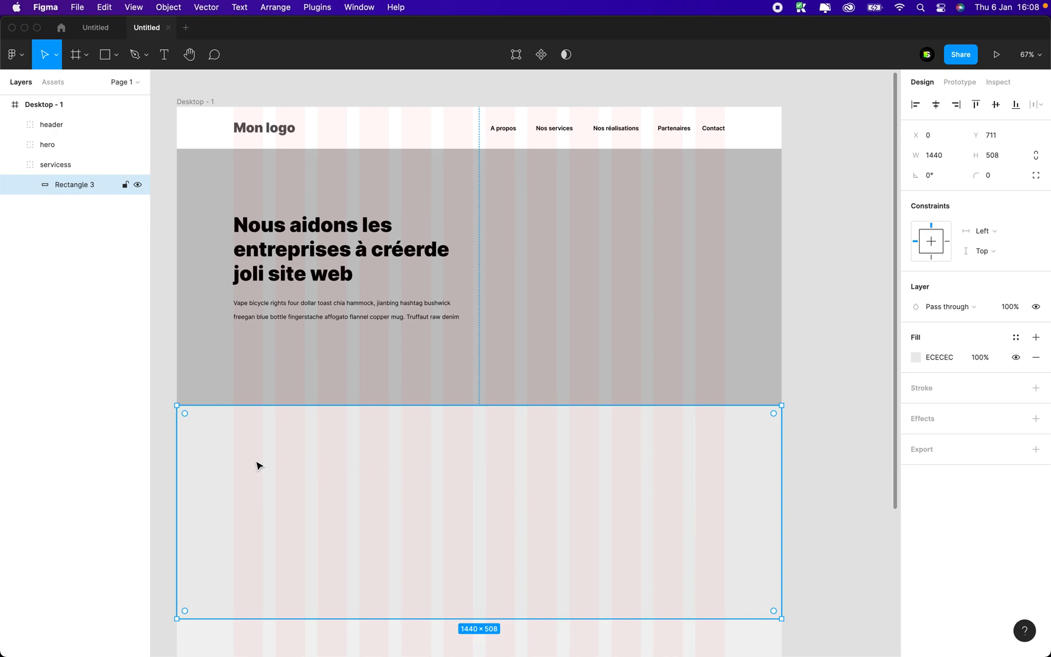
pyautogui.press('r')
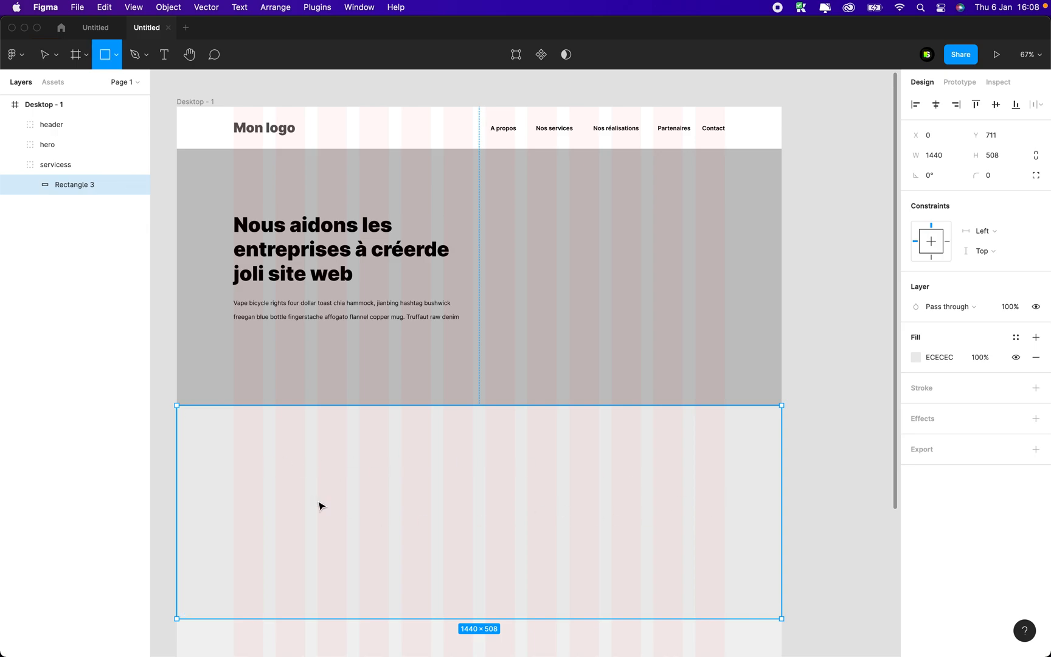
pyautogui.click(319, 501)
pyautogui.moveTo(318, 500); pyautogui.dragTo(347, 469)
pyautogui.moveTo(260, 496); pyautogui.dragTo(263, 561)
# - Copy the card three times across the grid to form a row of four equally spaced cards
pyautogui.moveTo(299, 518); pyautogui.dragTo(431, 530)
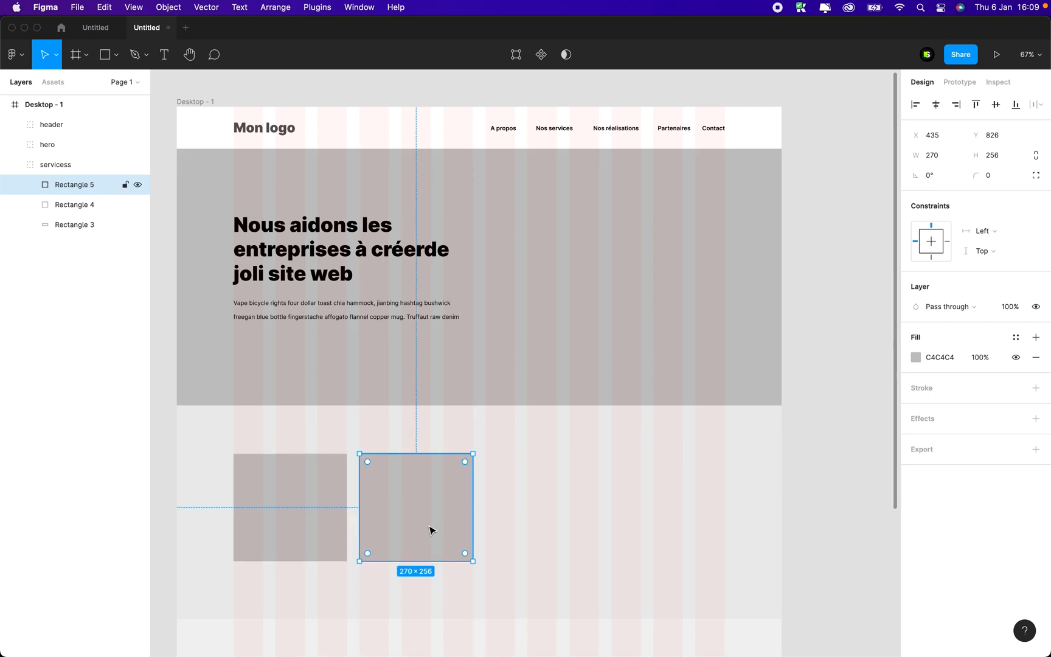
pyautogui.press('super+d')
pyautogui.press('super+d')
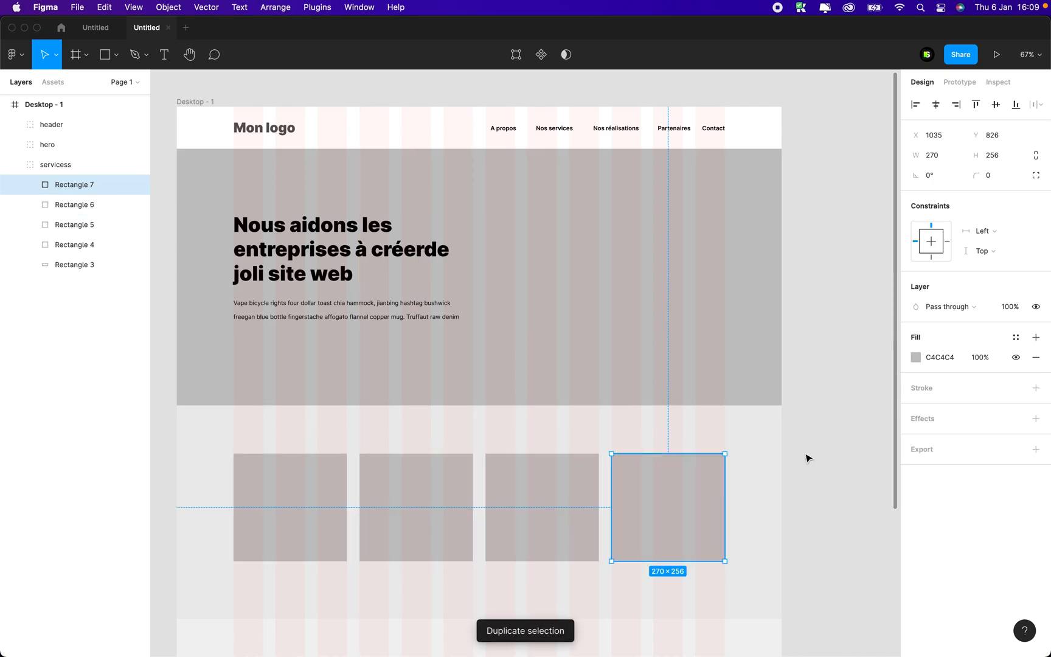
# - Delete the three copied cards, keeping only the first card in the services section
pyautogui.scroll(-2, 806, 458)
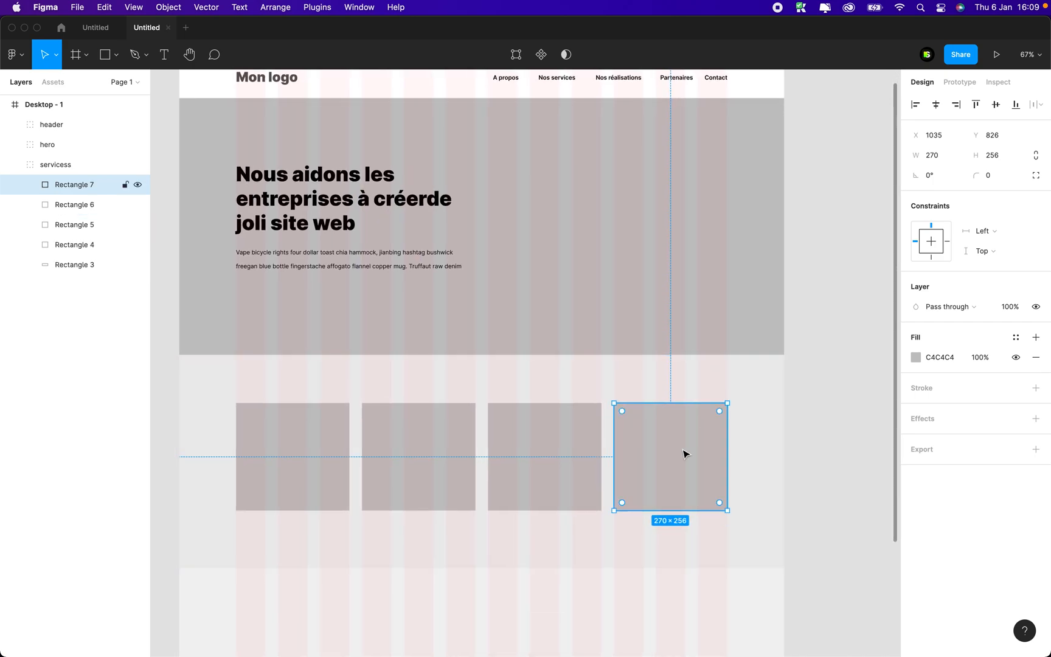
pyautogui.press('Delete')
pyautogui.click(556, 444)
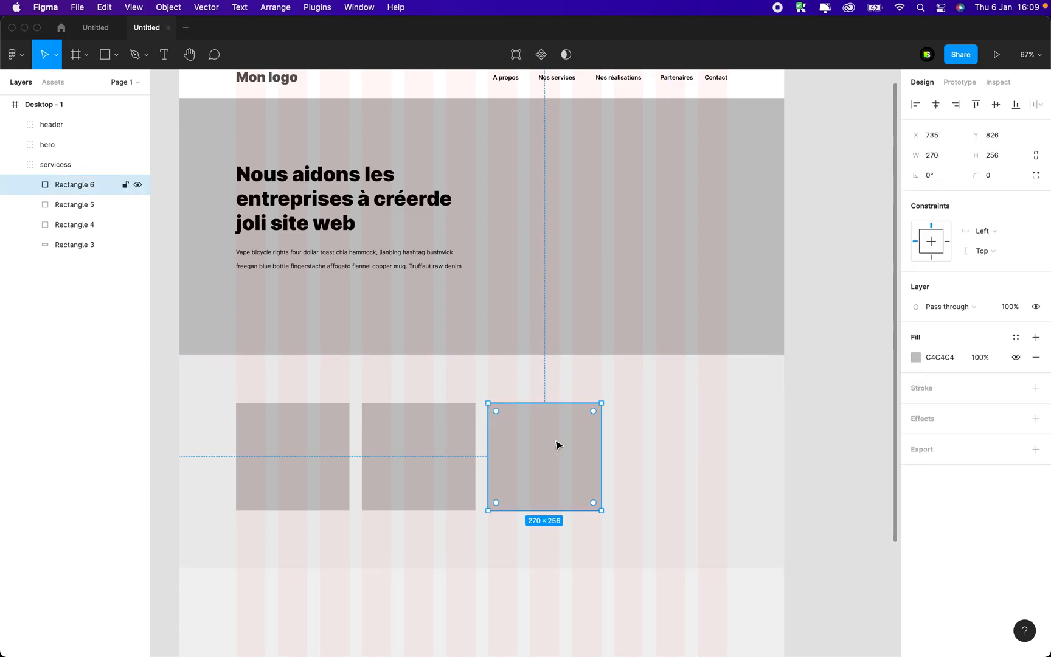
pyautogui.press('Delete')
pyautogui.click(448, 451)
pyautogui.press('Delete')
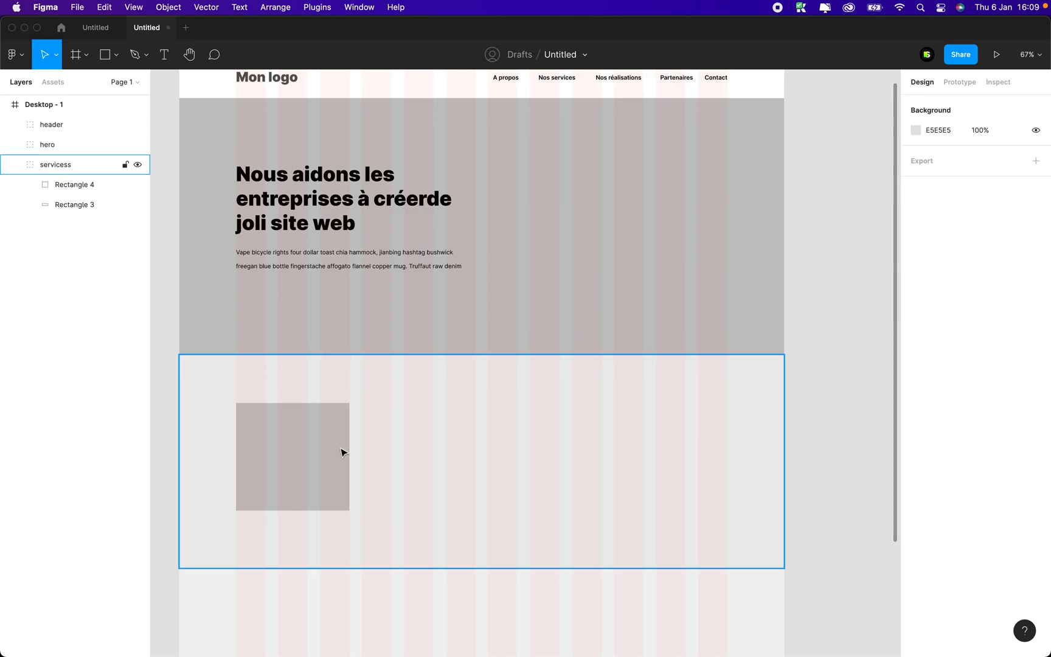
# - Widen the remaining card to 370 and copy it twice, making a row of three cards spaced 30 apart across the grid
pyautogui.click(341, 451)
pyautogui.moveTo(352, 447); pyautogui.dragTo(636, 476)
pyautogui.click(463, 474)
pyautogui.moveTo(463, 473); pyautogui.dragTo(468, 473)
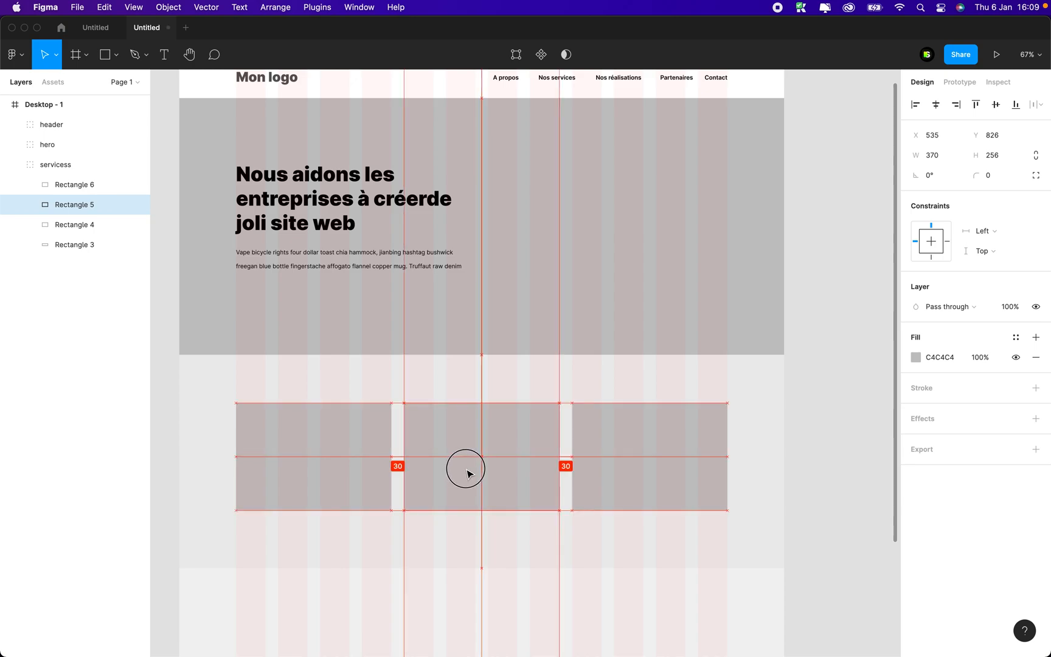
# - Select all three cards and shorten them together from their top edge to a height of about 147
pyautogui.keyDown('shift'); pyautogui.click(605, 469); pyautogui.keyUp('shift')
pyautogui.keyDown('shift'); pyautogui.click(478, 457); pyautogui.keyUp('shift')
pyautogui.keyDown('shift'); pyautogui.click(353, 455); pyautogui.keyUp('shift')
pyautogui.keyDown('shift'); pyautogui.click(445, 455); pyautogui.keyUp('shift')
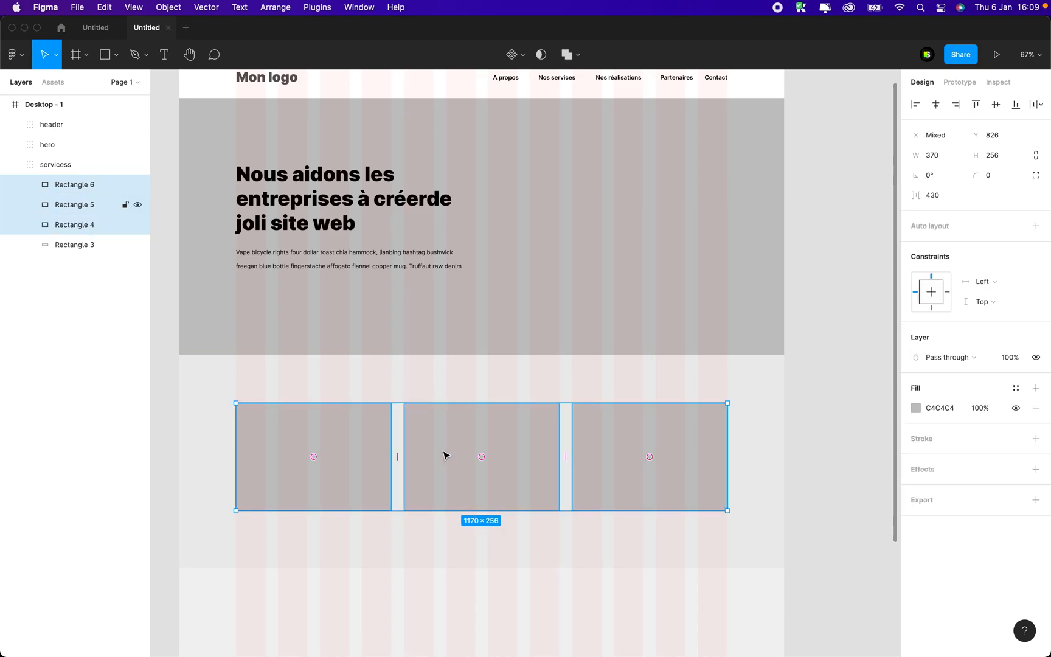
pyautogui.moveTo(452, 402); pyautogui.dragTo(452, 448)
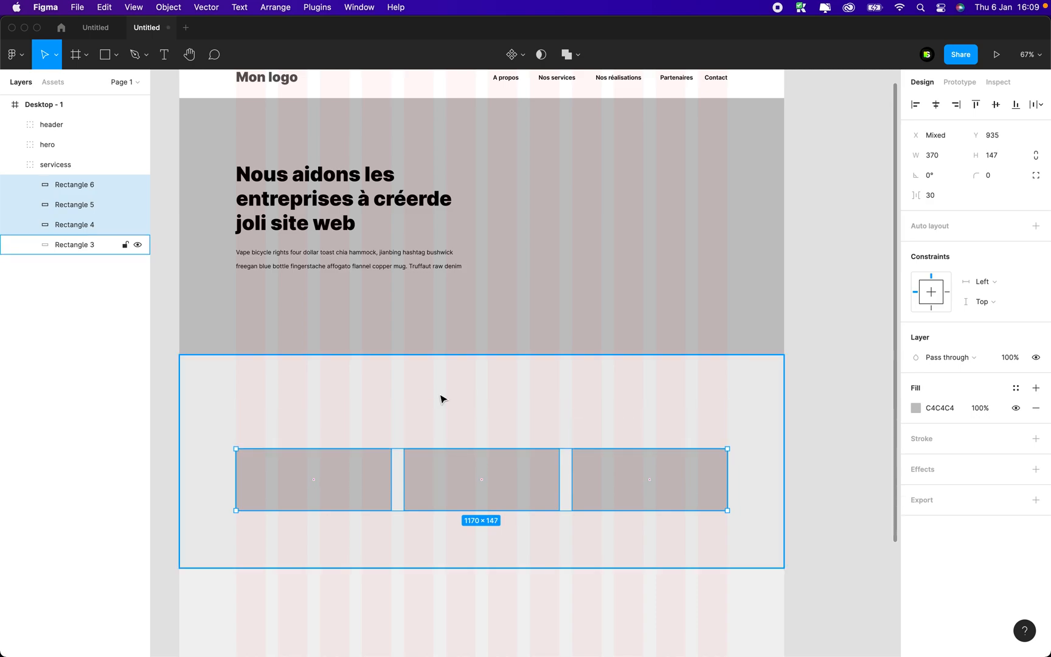
# - Add the text "Nos services" above the middle card in the services section
pyautogui.press('Escape')
pyautogui.press('t')
pyautogui.click(403, 392)
pyautogui.write('Nos services')
pyautogui.press('Escape')
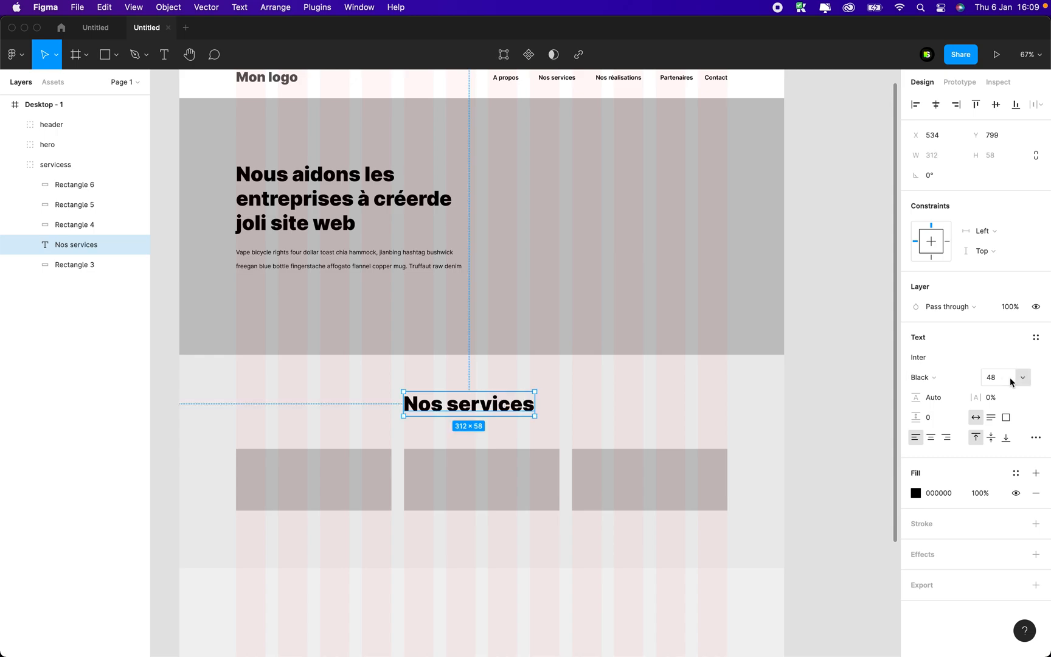
# - Set the "Nos services" title to Bold at size 36 and move it roughly over the middle of the section
pyautogui.click(952, 378)
pyautogui.click(941, 350)
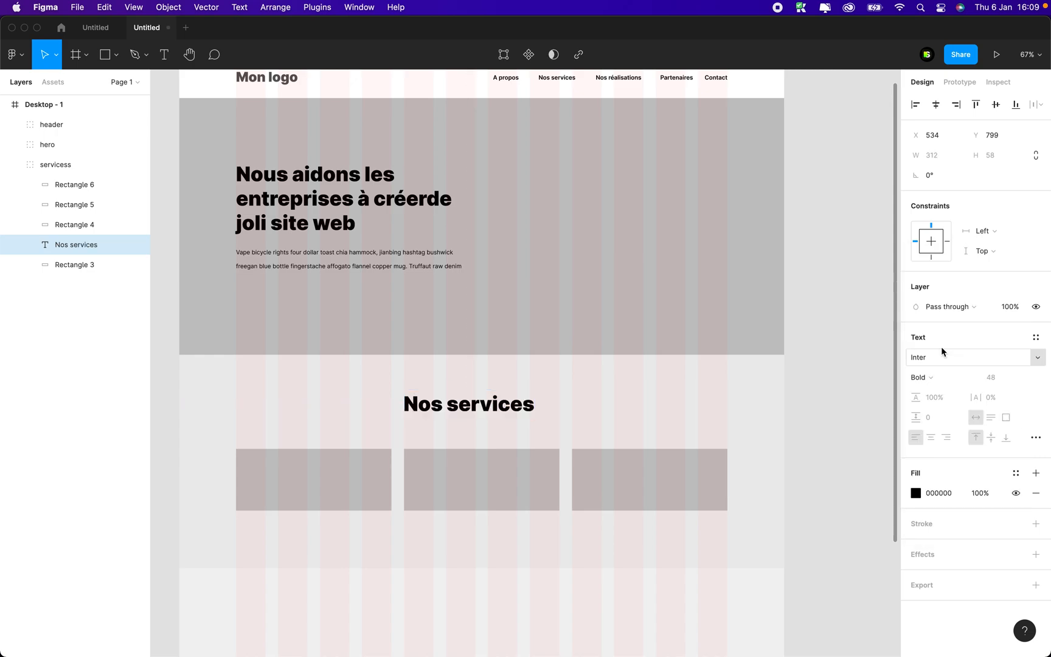
pyautogui.click(1026, 377)
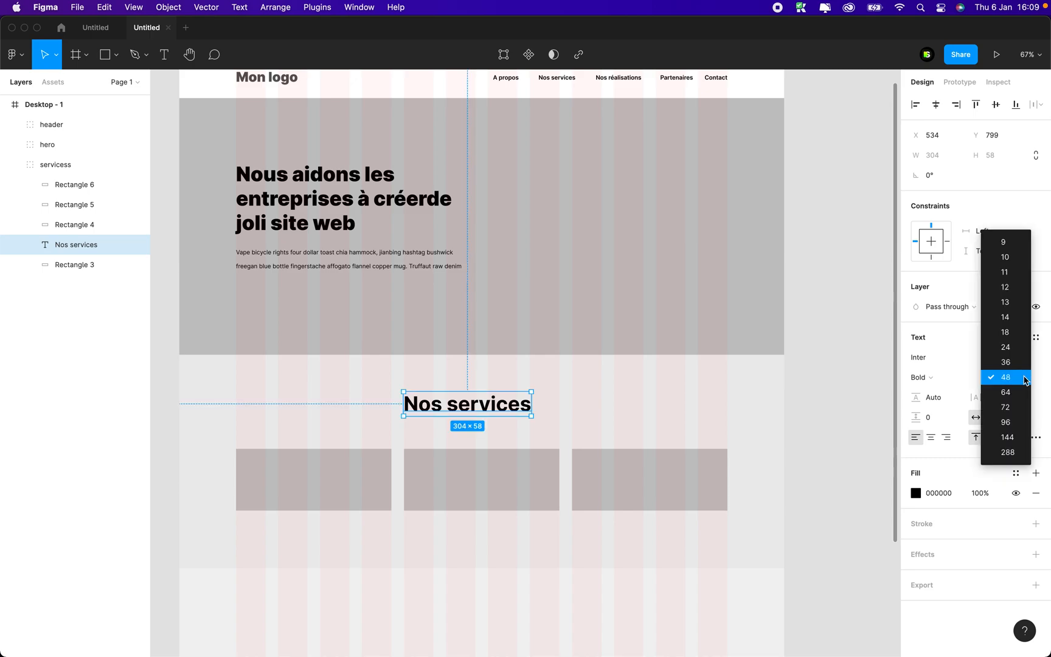
pyautogui.click(1005, 360)
pyautogui.moveTo(466, 405); pyautogui.dragTo(492, 406)
# - Move the three cards up together to about Y 865, just below the "Nos services" title
pyautogui.click(477, 469)
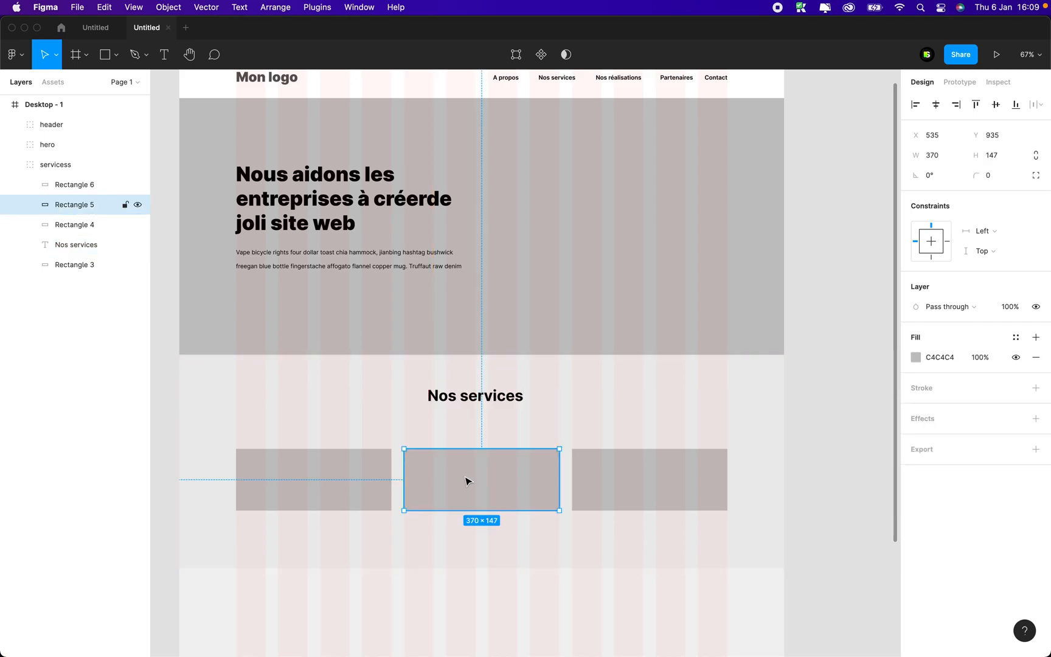
pyautogui.keyDown('shift'); pyautogui.click(622, 476); pyautogui.keyUp('shift')
pyautogui.keyDown('shift'); pyautogui.click(324, 475); pyautogui.keyUp('shift')
pyautogui.moveTo(504, 488); pyautogui.dragTo(502, 455)
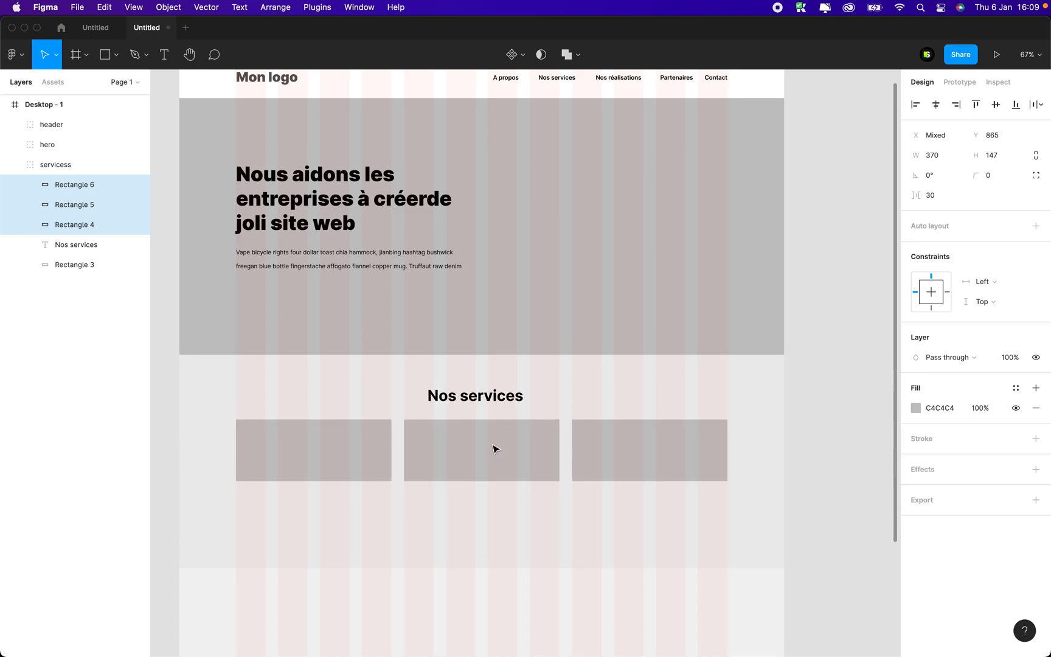
# - Shorten the services background rectangle from its bottom edge and set its height to 376
pyautogui.click(460, 518)
pyautogui.moveTo(422, 568); pyautogui.dragTo(420, 510)
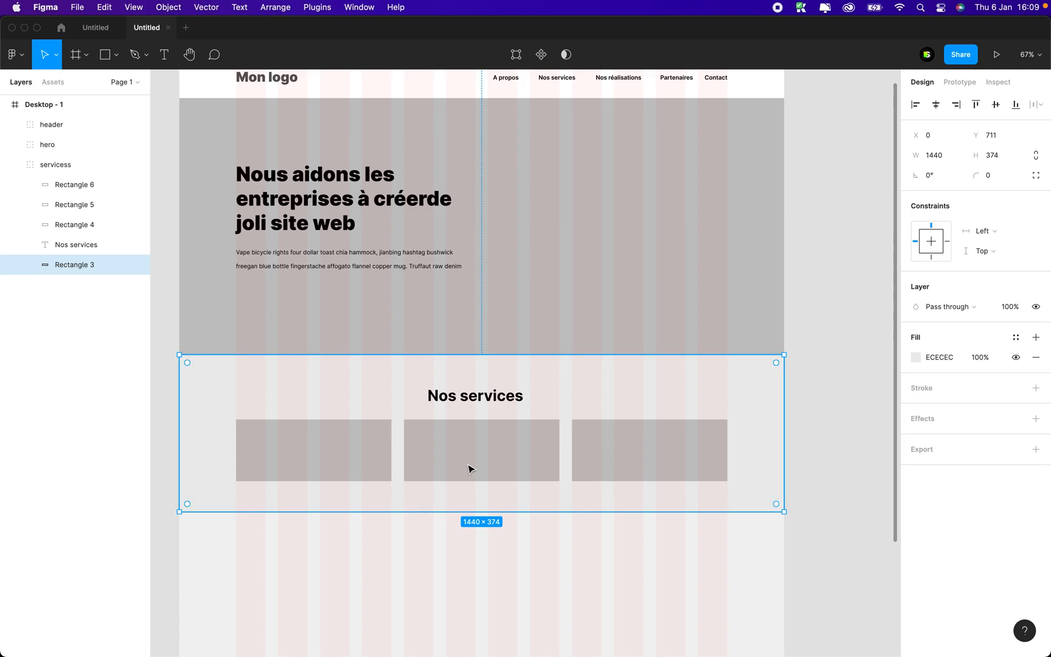
pyautogui.click(997, 155)
pyautogui.press('Up')
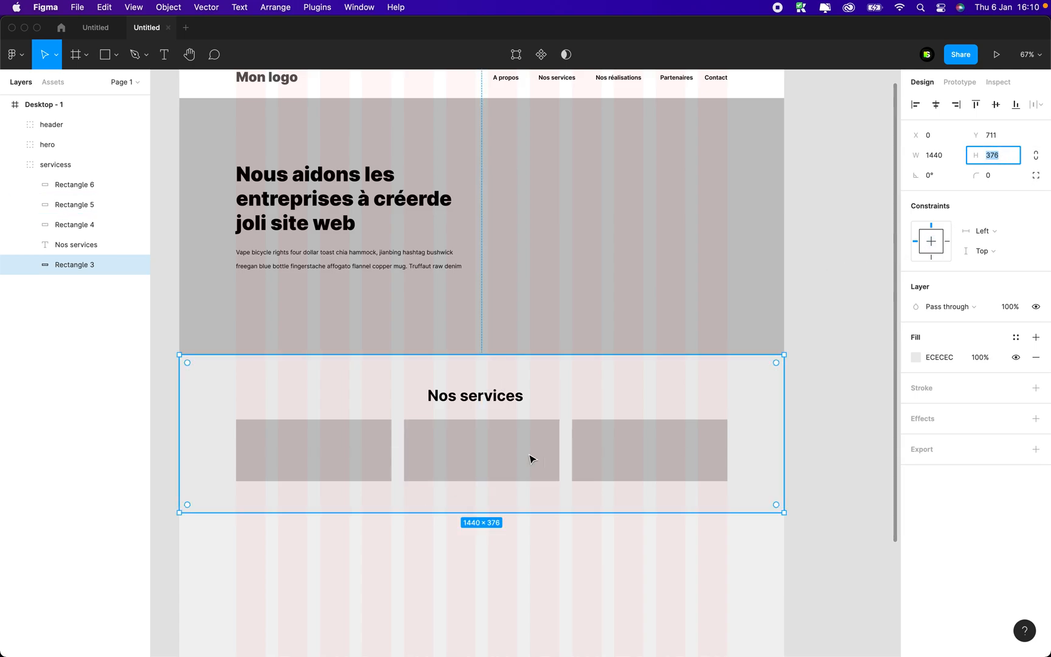
pyautogui.click(468, 470)
pyautogui.click(344, 458)
pyautogui.scroll(3, 344, 457)
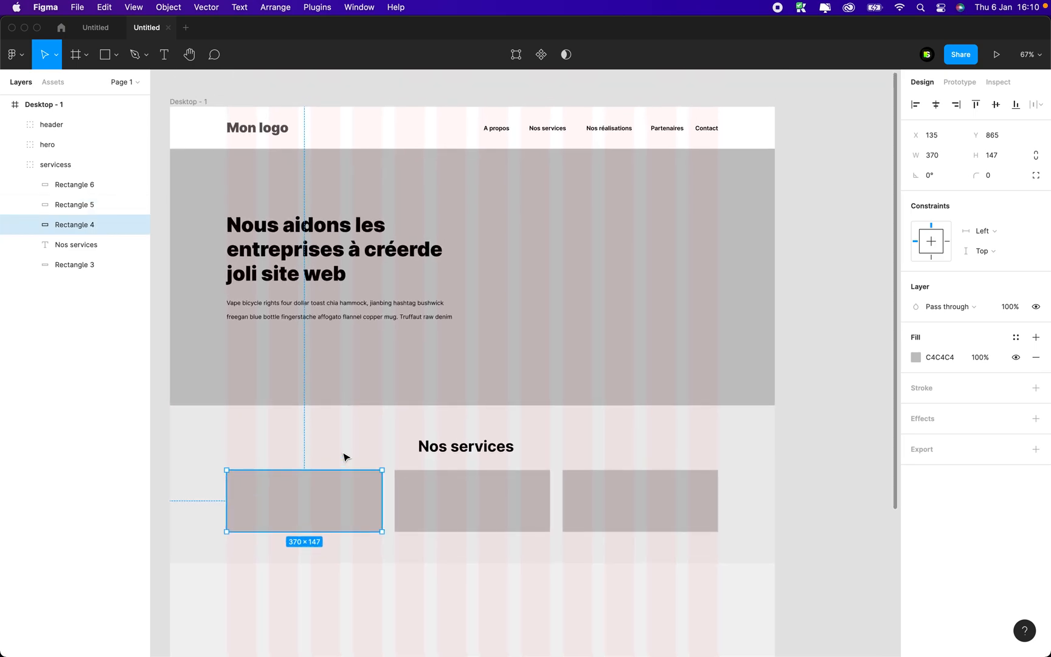
pyautogui.click(849, 462)
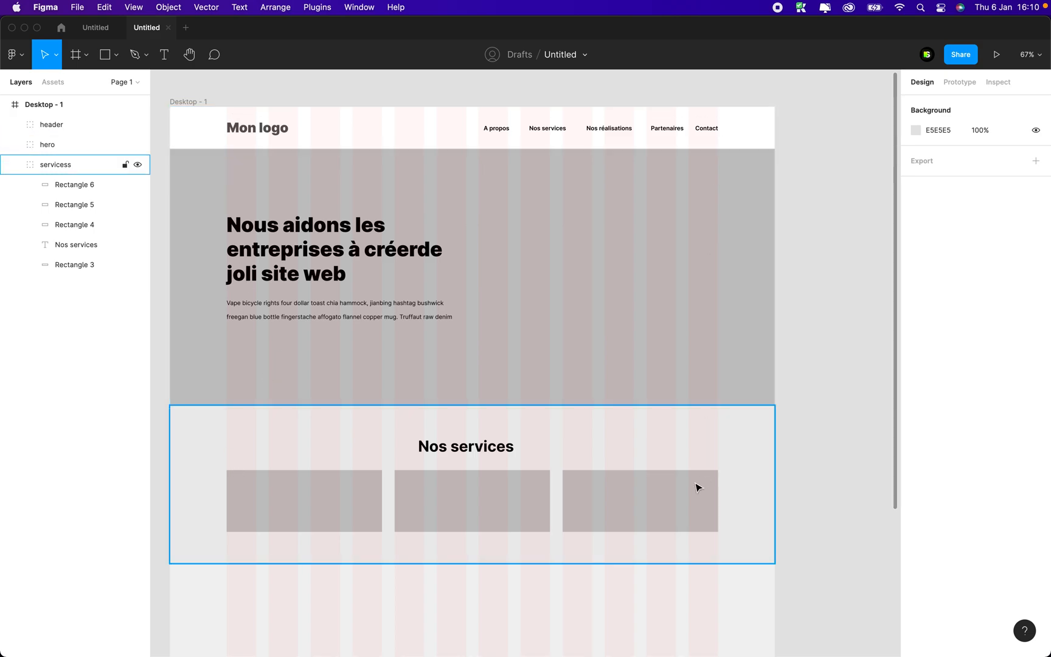
# - Put the grey hero background, Rectangle 2, in its own group inside the hero group
pyautogui.scroll(3, 698, 488)
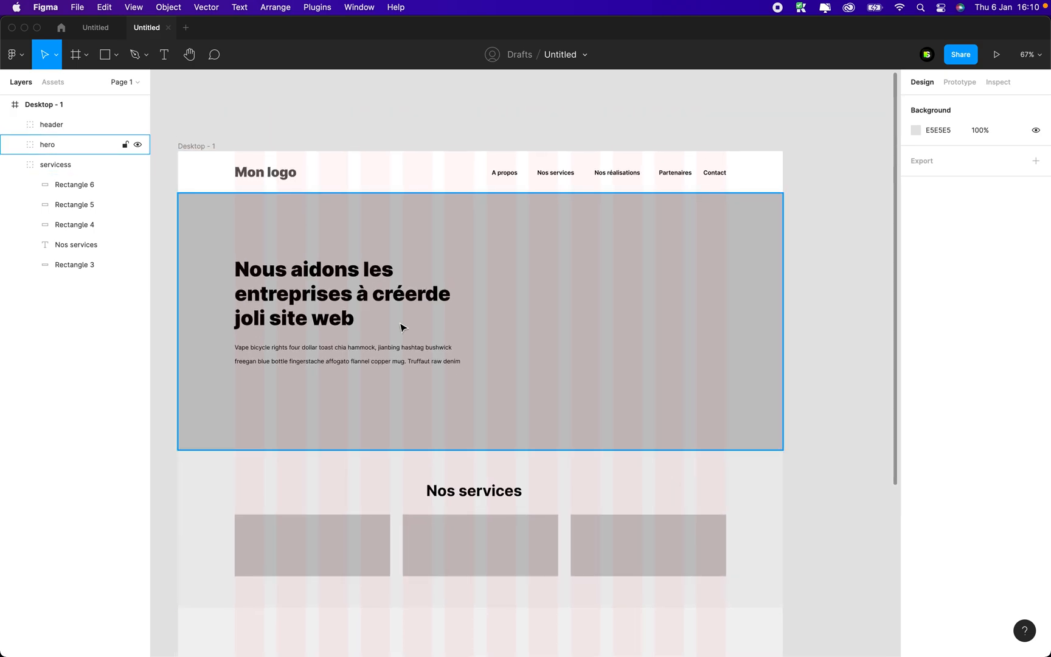
pyautogui.doubleClick(566, 323)
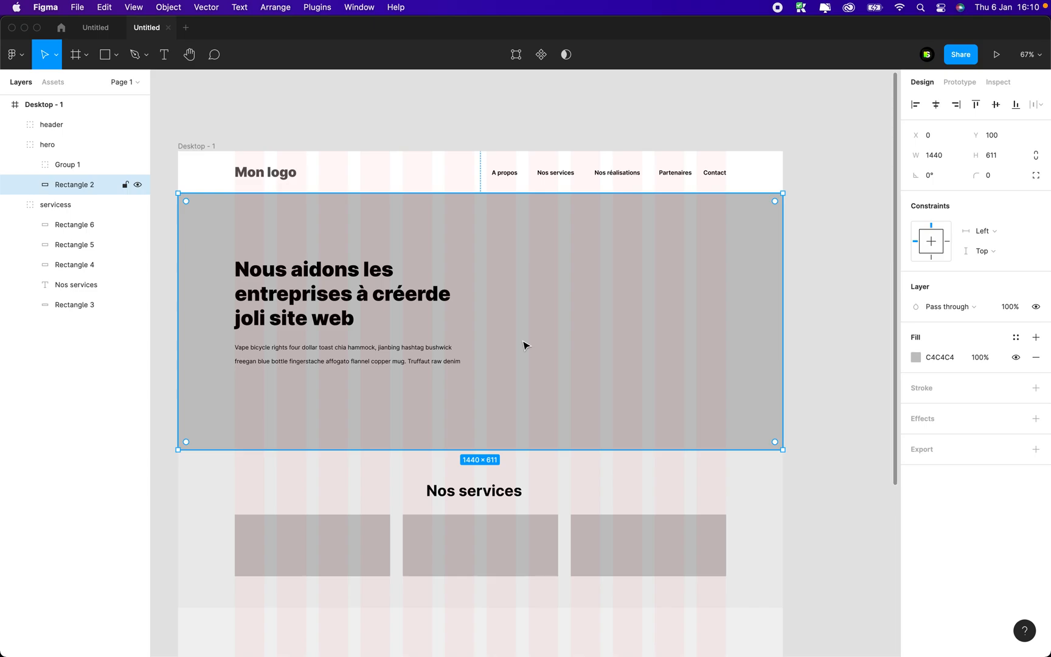
pyautogui.hotkey('ctrl', 'Up')
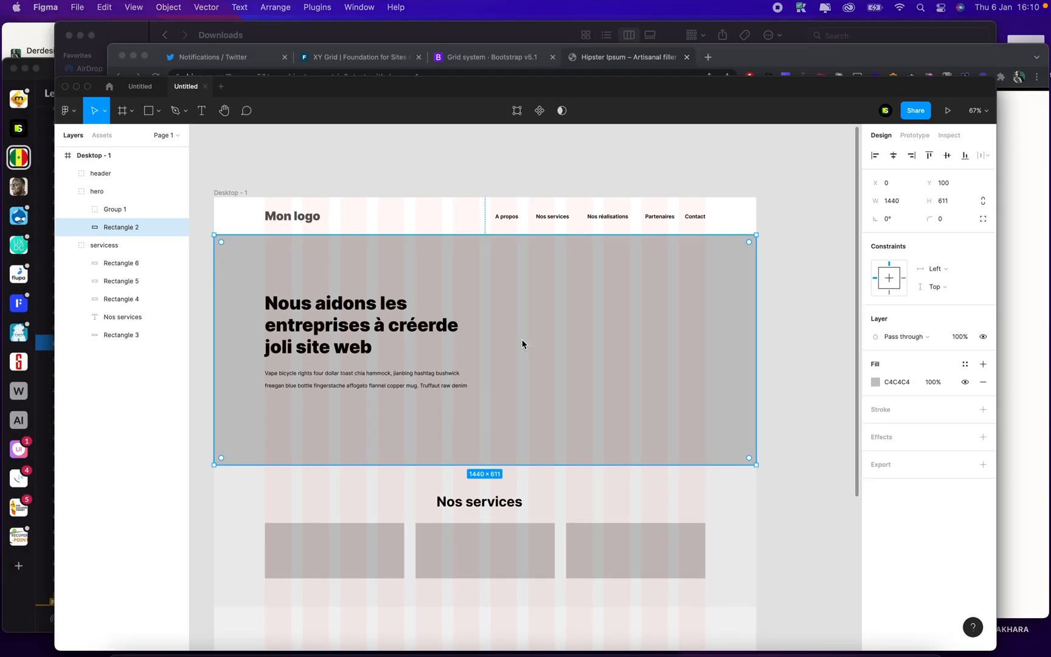
pyautogui.hotkey('ctrl', 'Up')
pyautogui.hotkey('ctrl', 'Up')
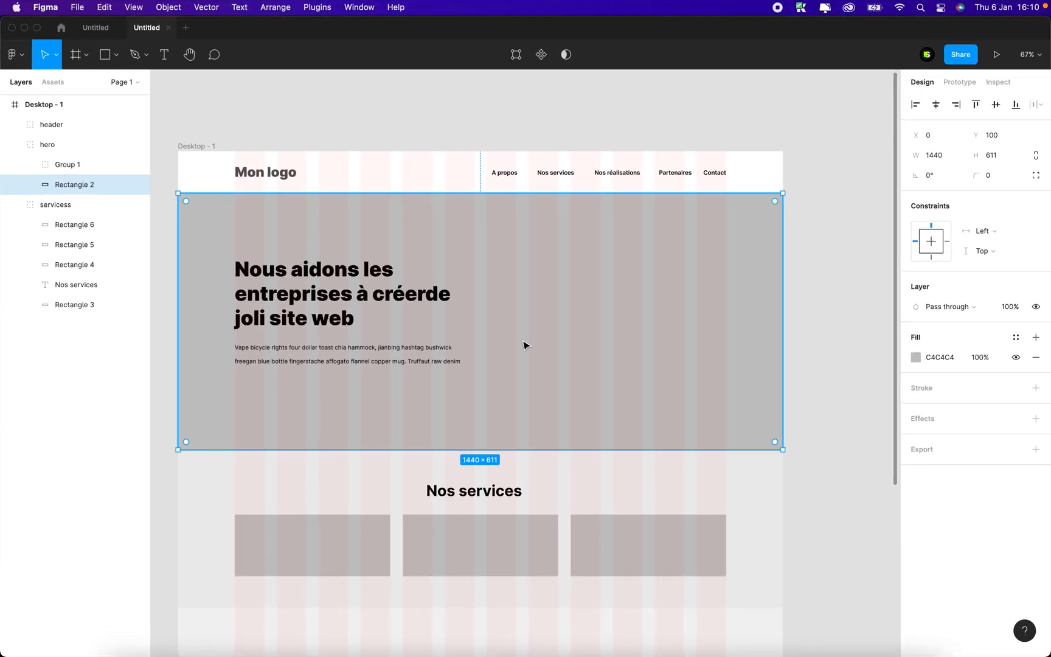
pyautogui.press('super+g')
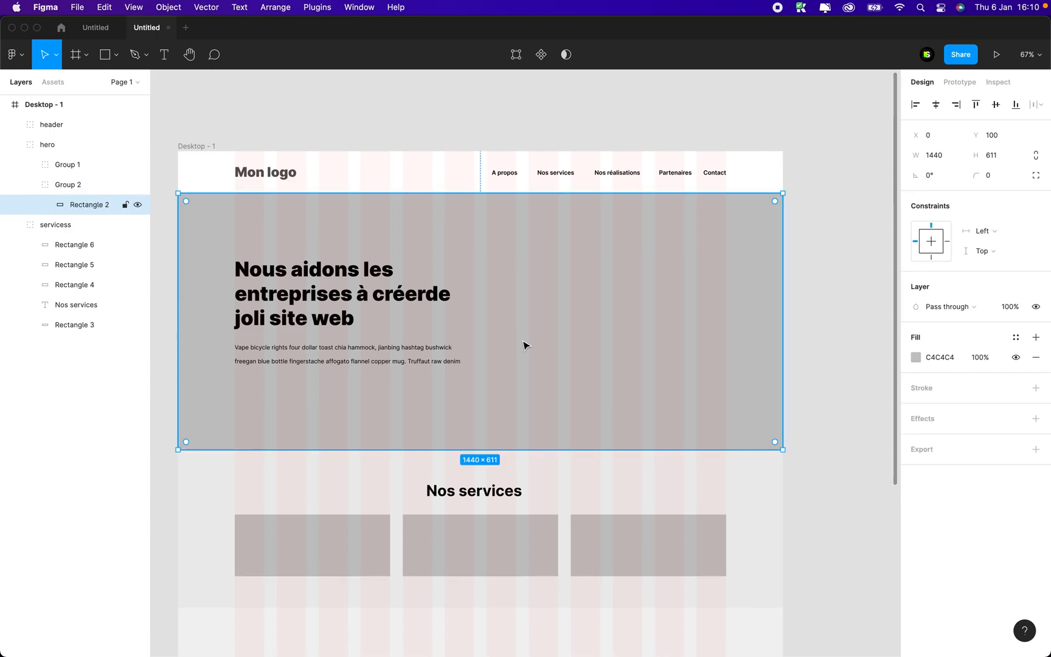
# - Switch to Finder and bring the pexels photo of the team meeting from Downloads into the hero background group in Figma
pyautogui.hotkey('ctrl', 'Up')
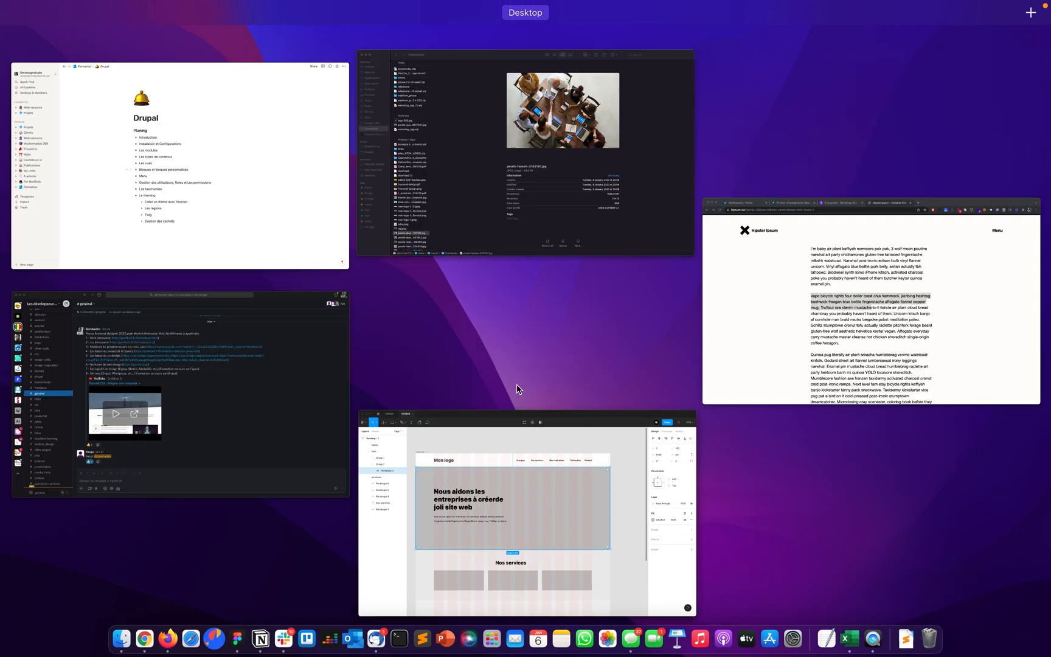
pyautogui.click(523, 207)
pyautogui.moveTo(133, 591); pyautogui.dragTo(578, 308)
pyautogui.press('super+Tab')
# - Scale the photo down to about 1451 × 968 and mask it with Rectangle 2 beneath it
pyautogui.scroll(-5, 505, 310)
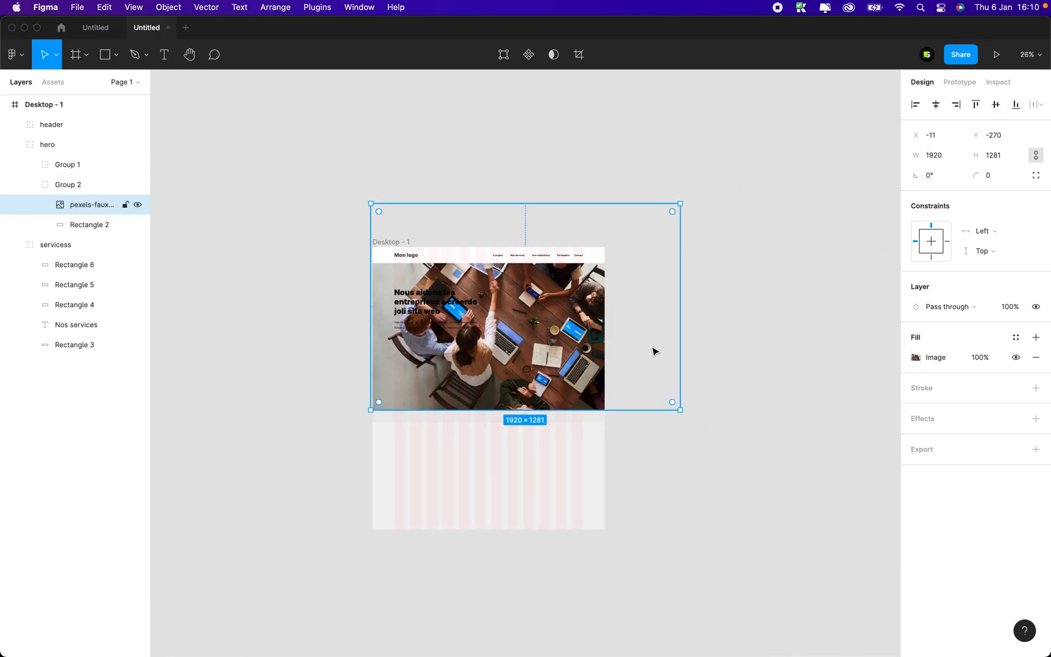
pyautogui.moveTo(682, 206); pyautogui.dragTo(604, 265)
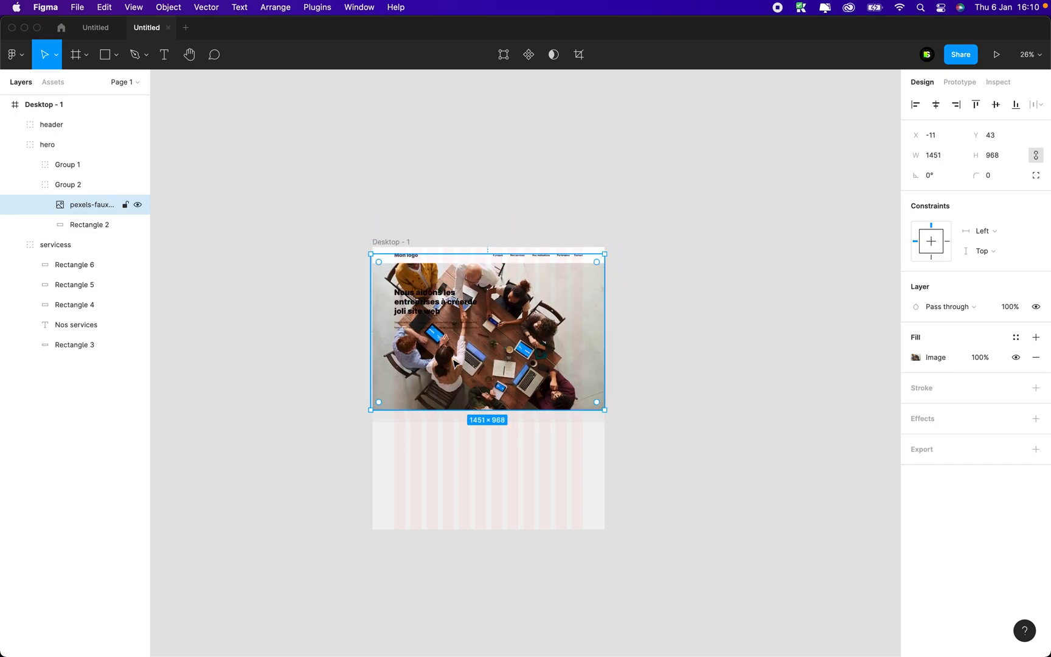
pyautogui.scroll(5, 453, 363)
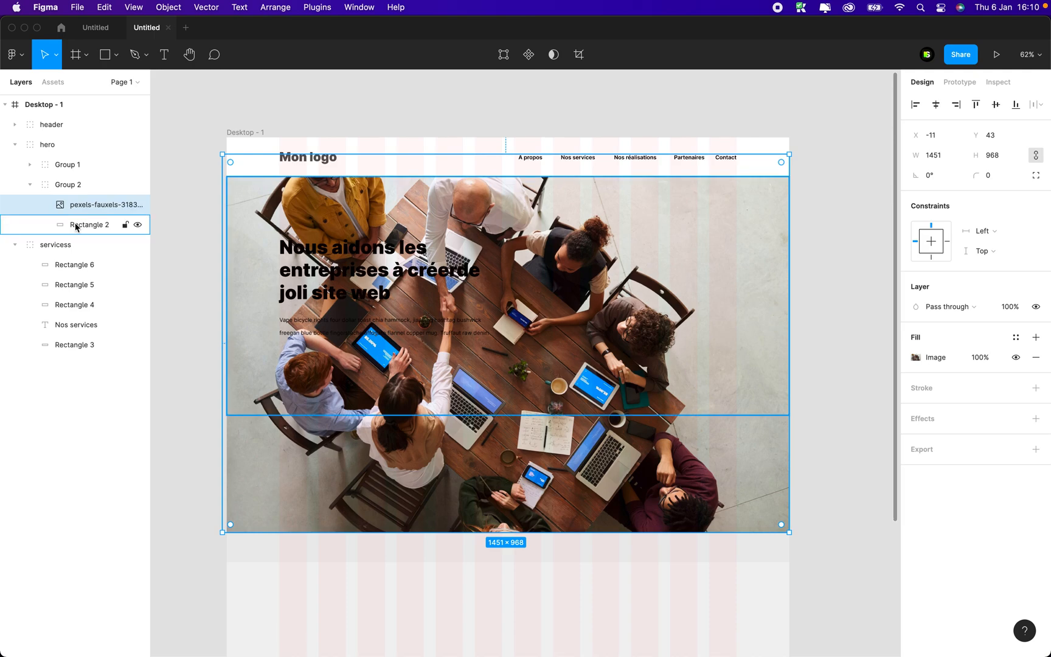
pyautogui.click(76, 225)
pyautogui.click(566, 57)
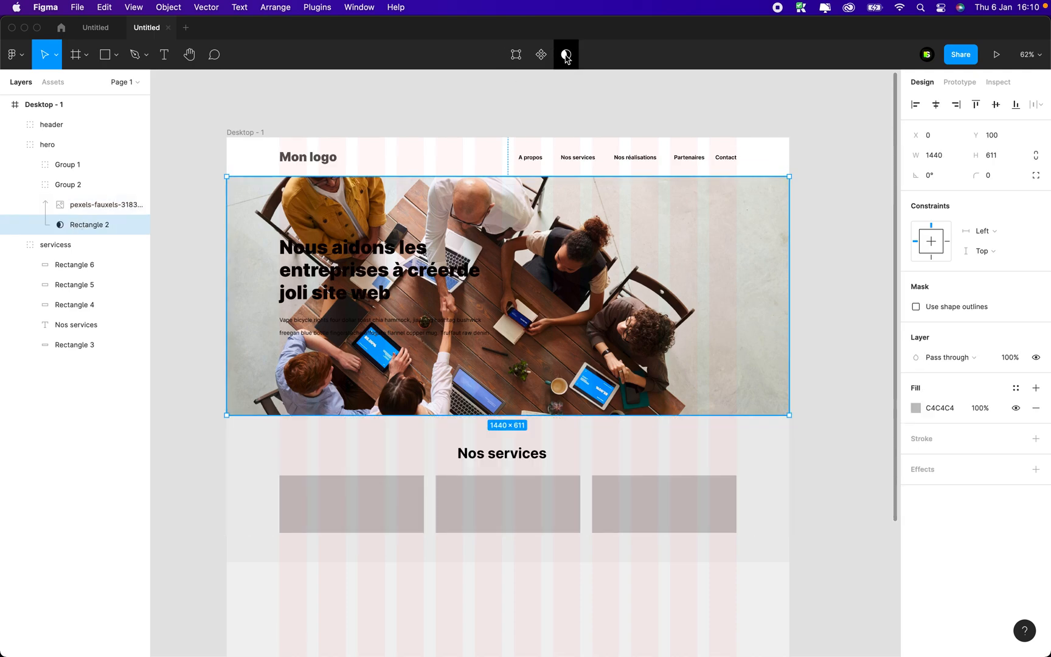
# - Duplicate the mask rectangle, place the copy above the photo in the layer order, and turn off its mask
pyautogui.hotkey('ctrl', 'd')
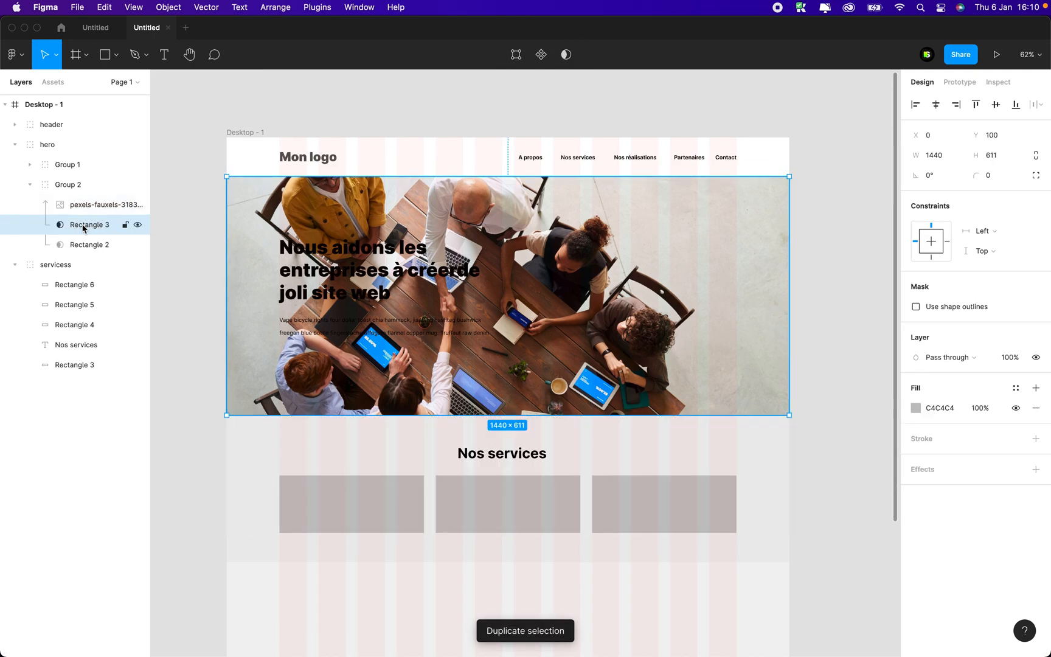
pyautogui.moveTo(83, 227); pyautogui.dragTo(77, 201)
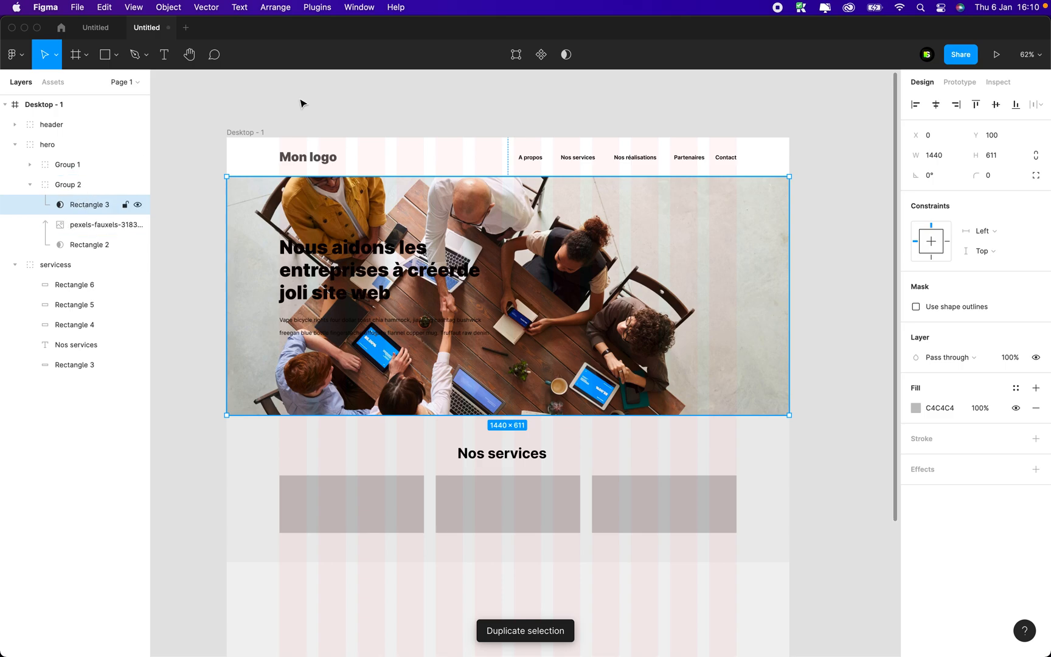
pyautogui.click(566, 56)
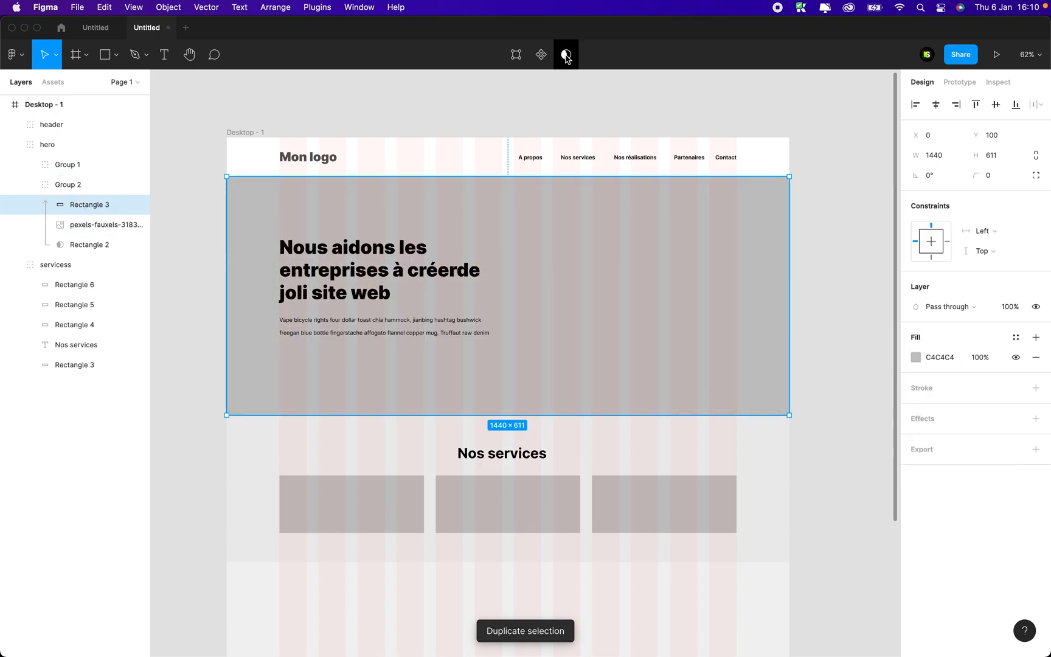
# - Fill the rectangle above the photo with black 000000 at about 48% opacity as a dark overlay
pyautogui.click(915, 357)
pyautogui.click(832, 370)
pyautogui.click(752, 494)
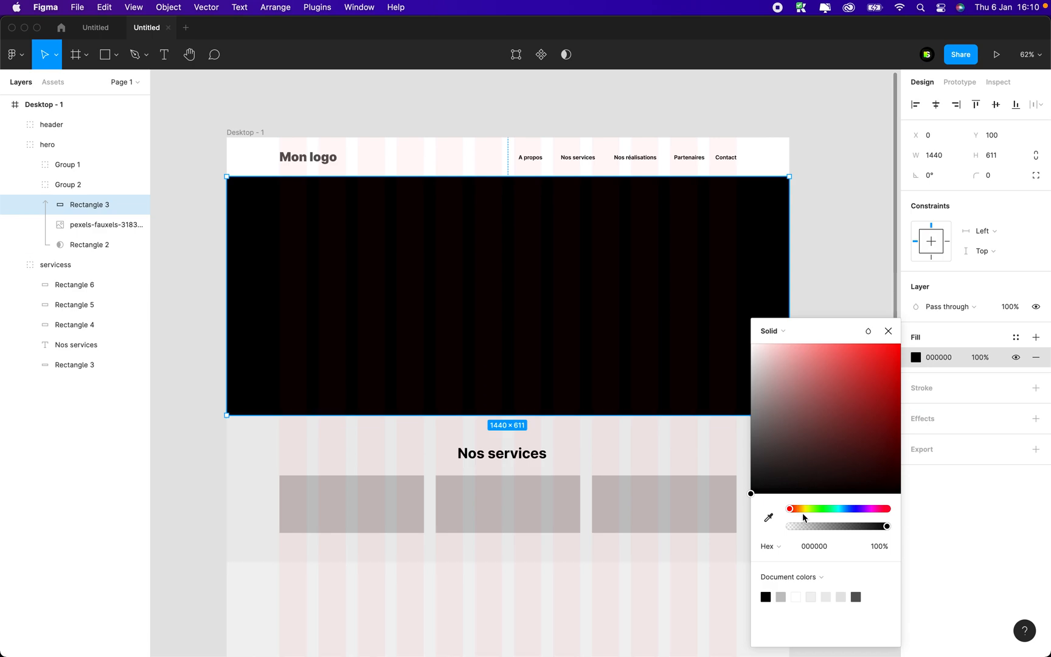
pyautogui.moveTo(883, 530); pyautogui.dragTo(836, 528)
# - Recolour the hero's heading and paragraph group from the selection colors to white FFFFFF
pyautogui.click(397, 286)
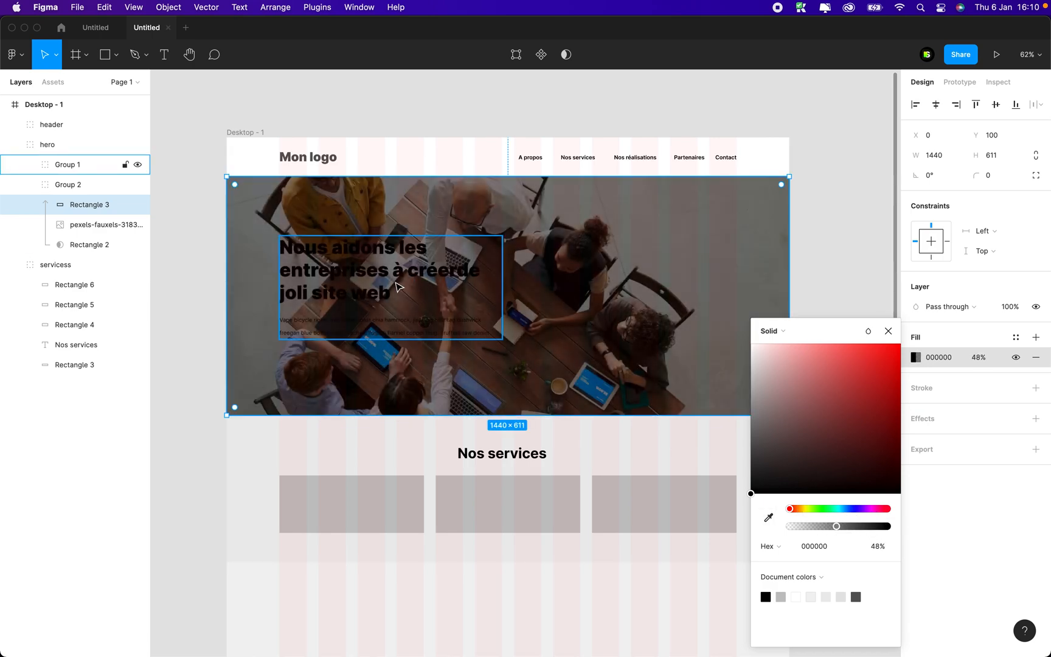
pyautogui.click(915, 509)
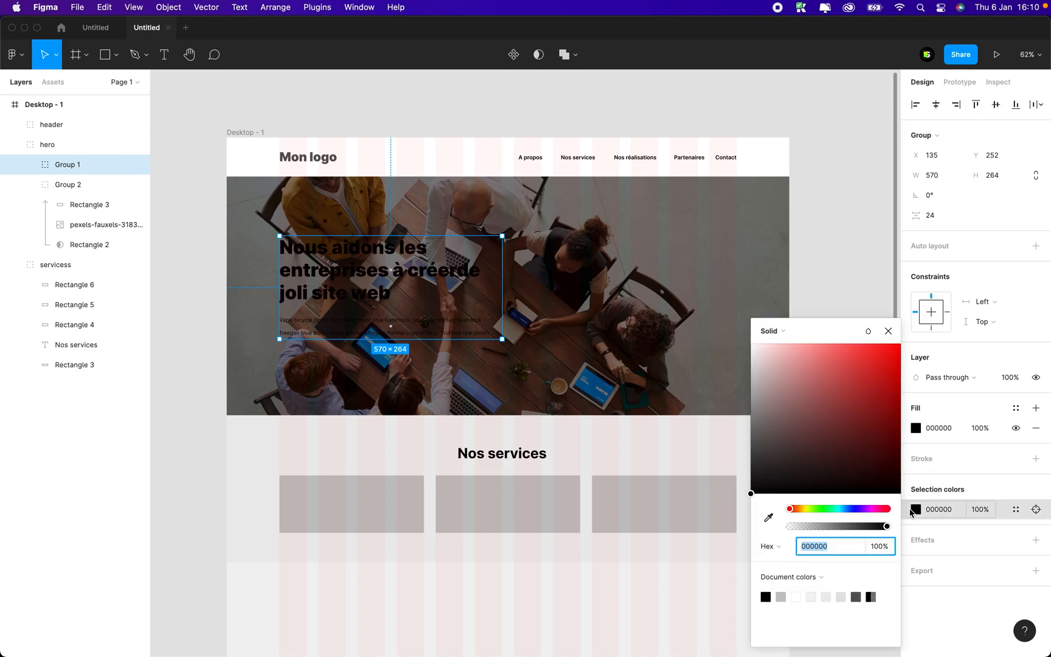
pyautogui.moveTo(764, 353); pyautogui.dragTo(583, 342)
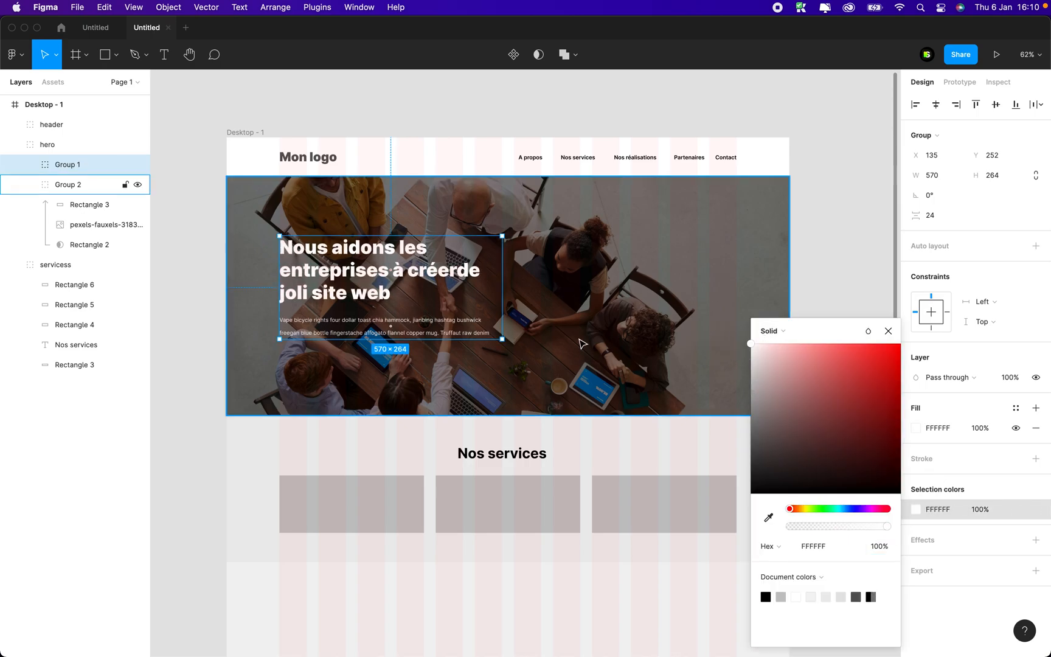
pyautogui.click(325, 125)
# - Add auto layout to the header's main menu group and align its items to the middle right
pyautogui.scroll(3, 325, 125)
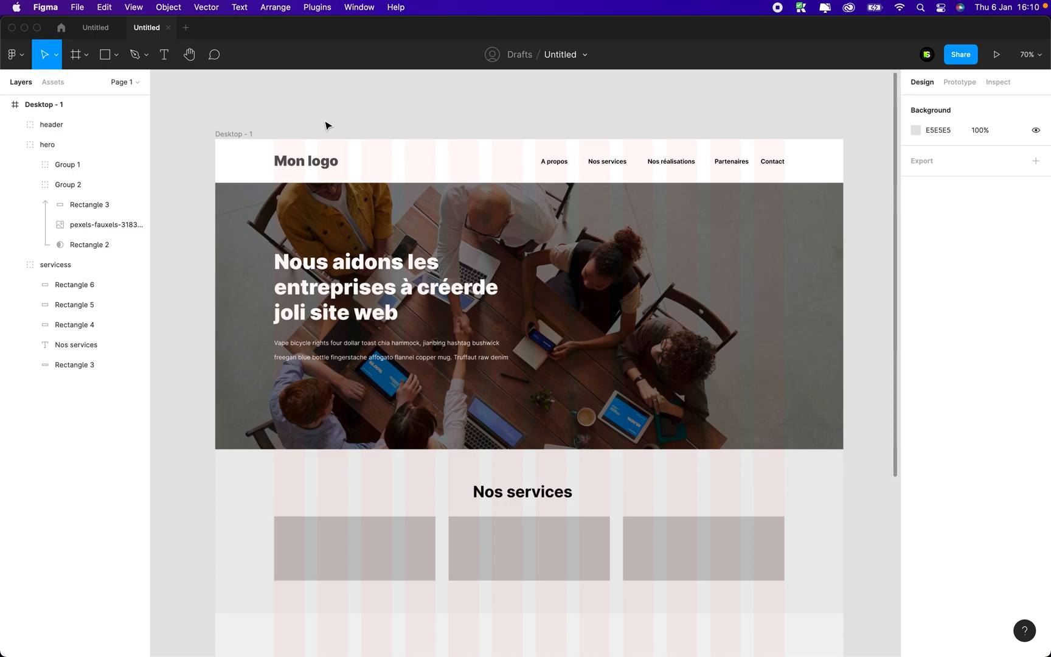
pyautogui.scroll(-4, 325, 125)
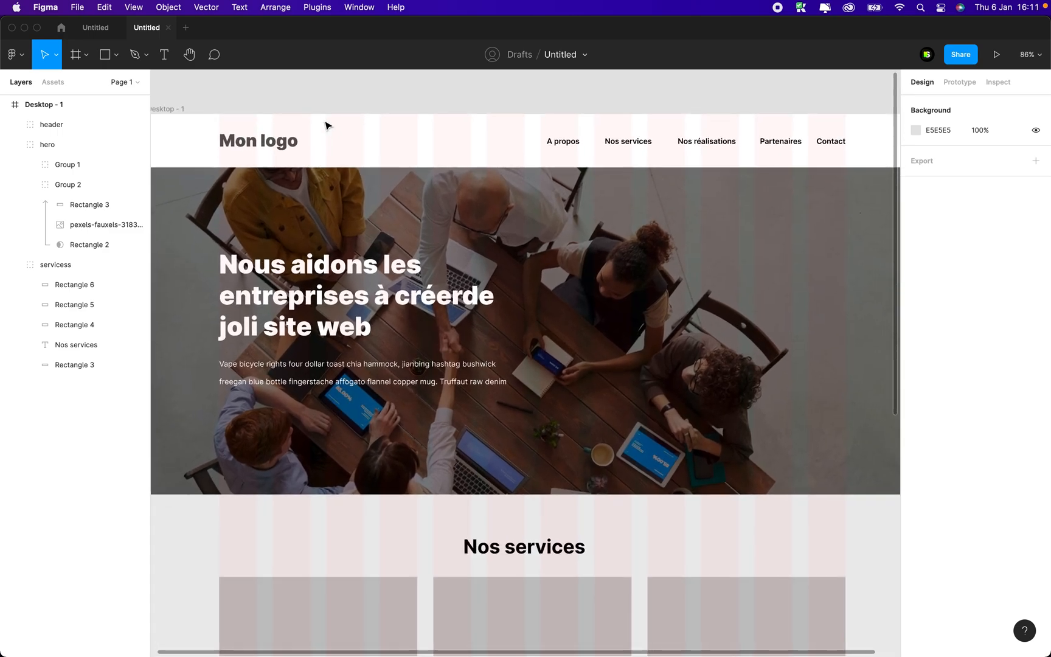
pyautogui.scroll(2, 326, 126)
pyautogui.hscroll(-2, 326, 126)
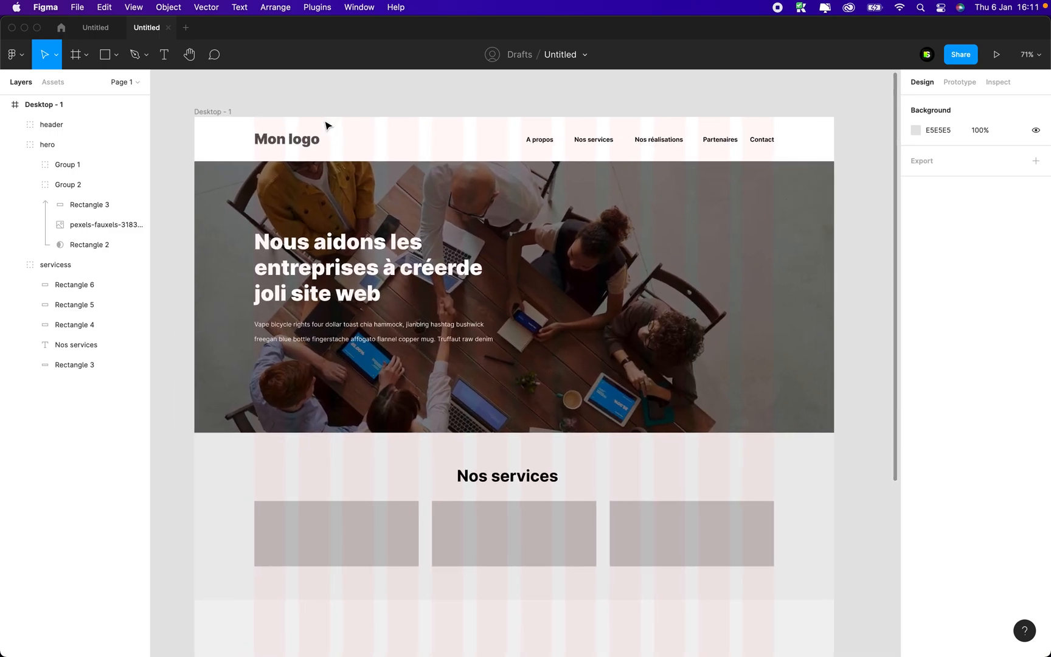
pyautogui.click(633, 124)
pyautogui.doubleClick(655, 145)
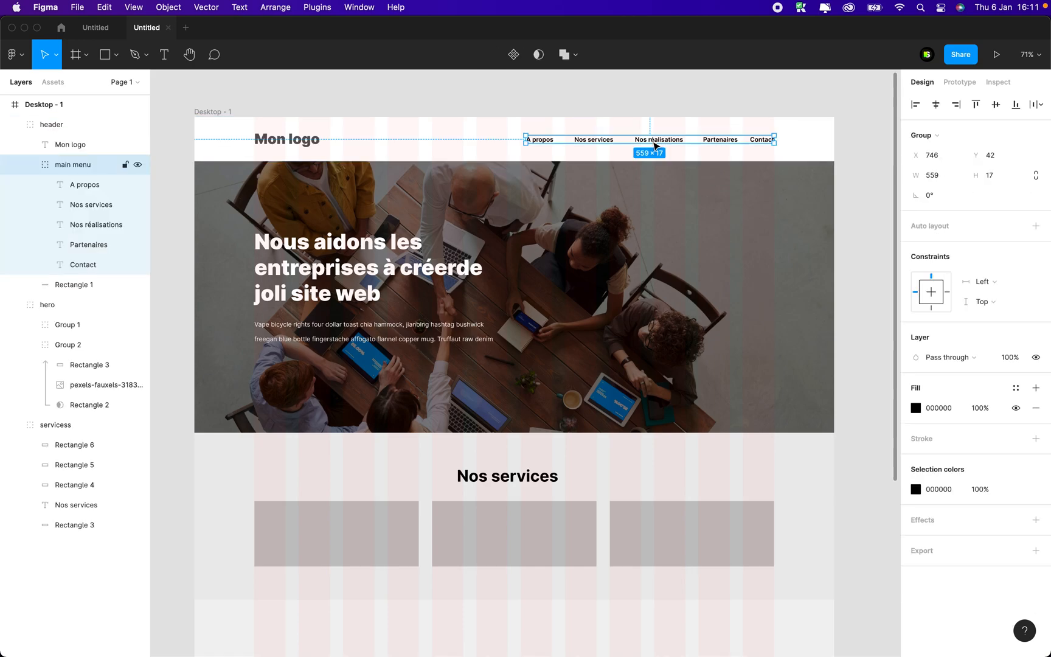
pyautogui.scroll(3, 734, 176)
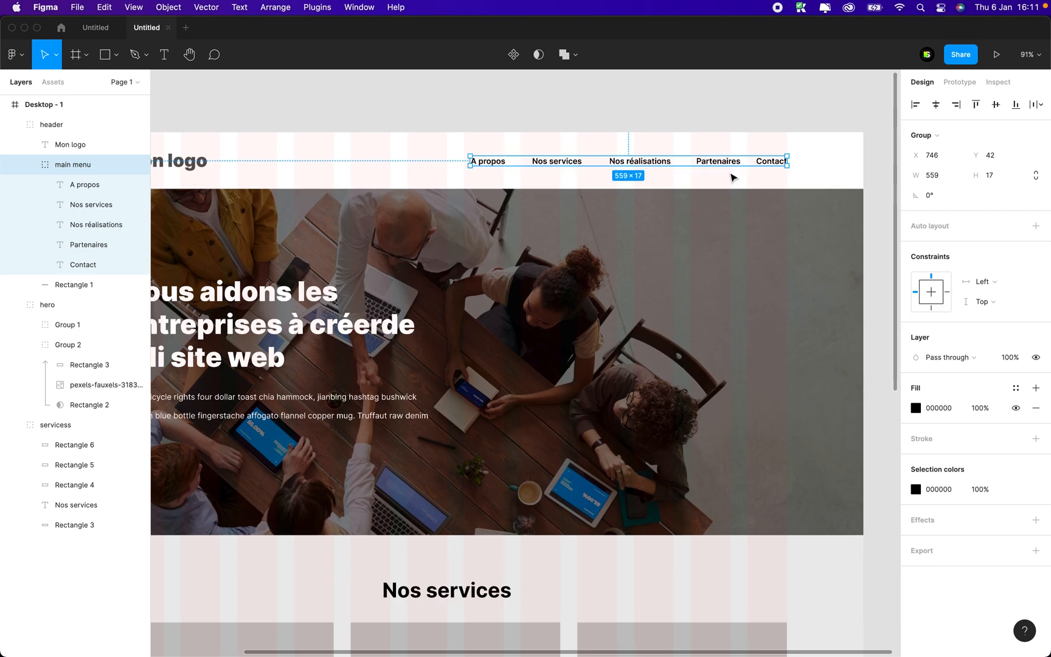
pyautogui.scroll(2, 732, 173)
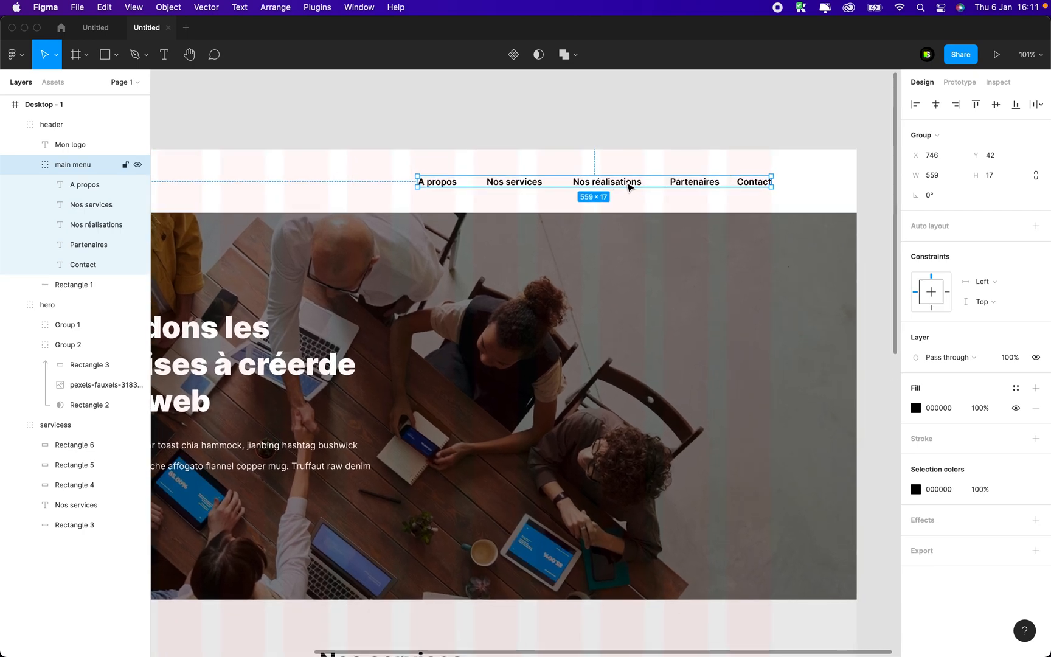
pyautogui.click(1036, 226)
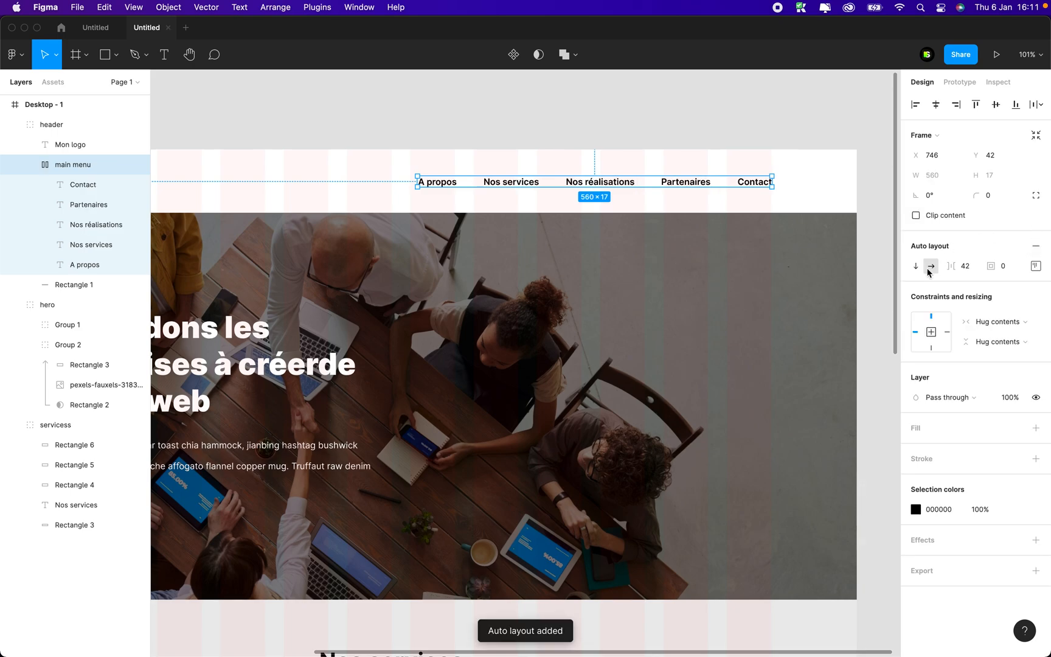
pyautogui.click(1035, 265)
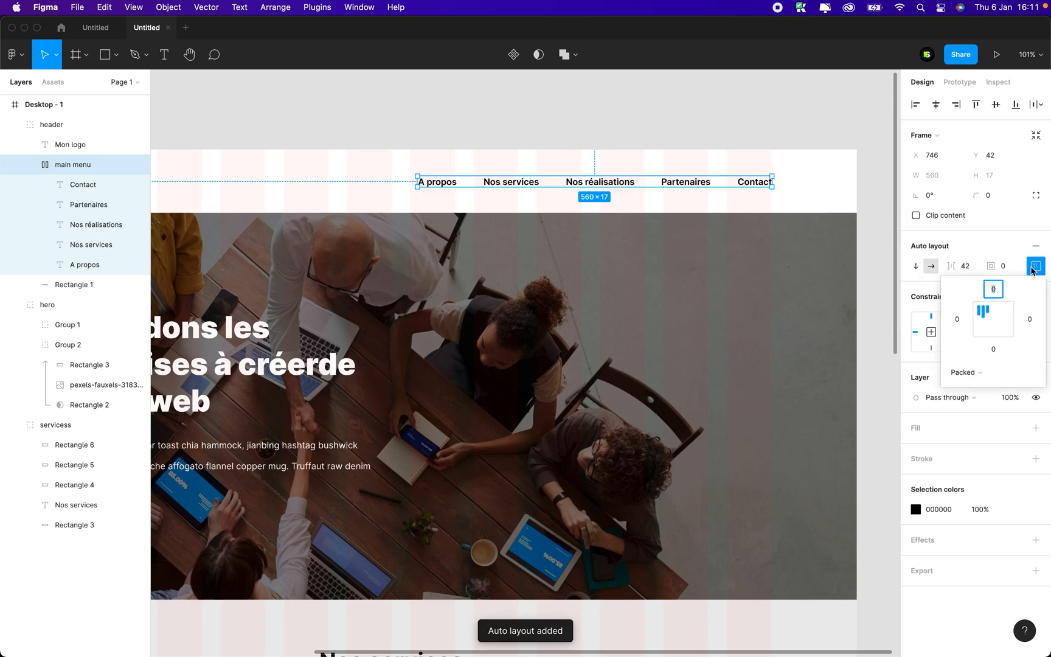
pyautogui.click(1006, 320)
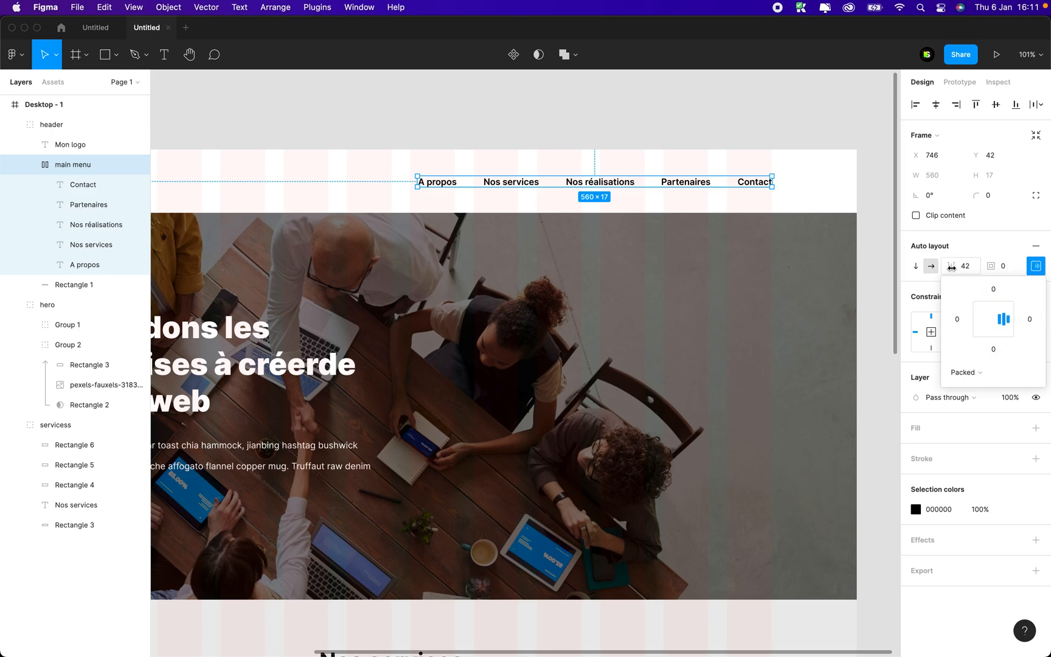
# - Set the spacing between the main menu items to 36
pyautogui.click(972, 268)
pyautogui.press('Down')
pyautogui.press('Down')
pyautogui.press('Down')
pyautogui.press('Down')
pyautogui.press('Down')
pyautogui.press('Down')
pyautogui.press('Down')
pyautogui.press('Down')
pyautogui.press('Down')
pyautogui.press('Down')
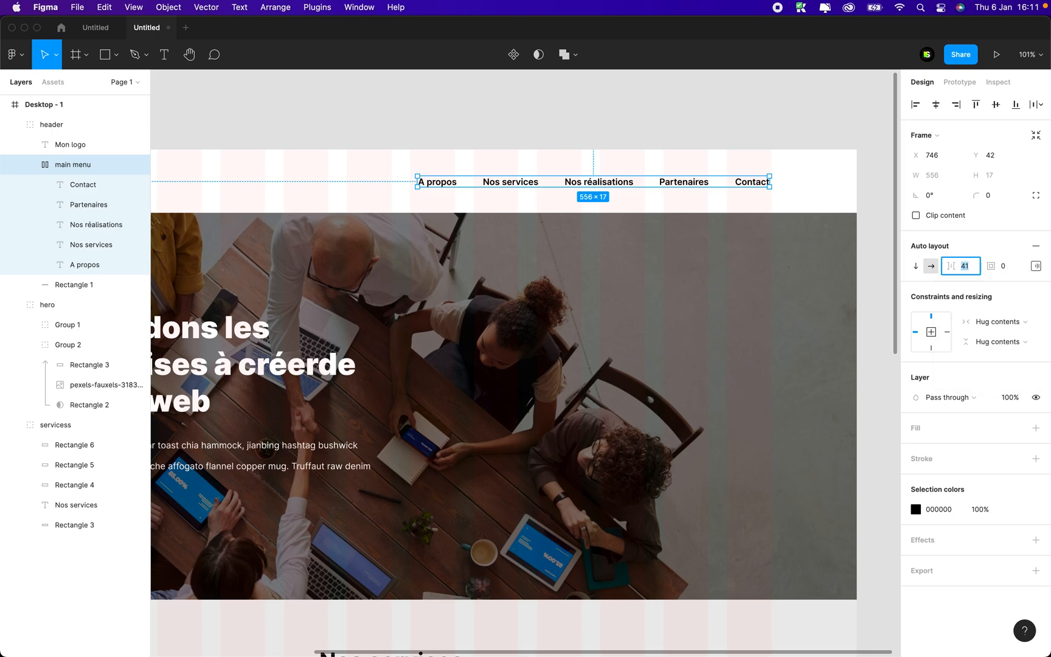
pyautogui.press('Down')
pyautogui.press('Down')
pyautogui.press('Down')
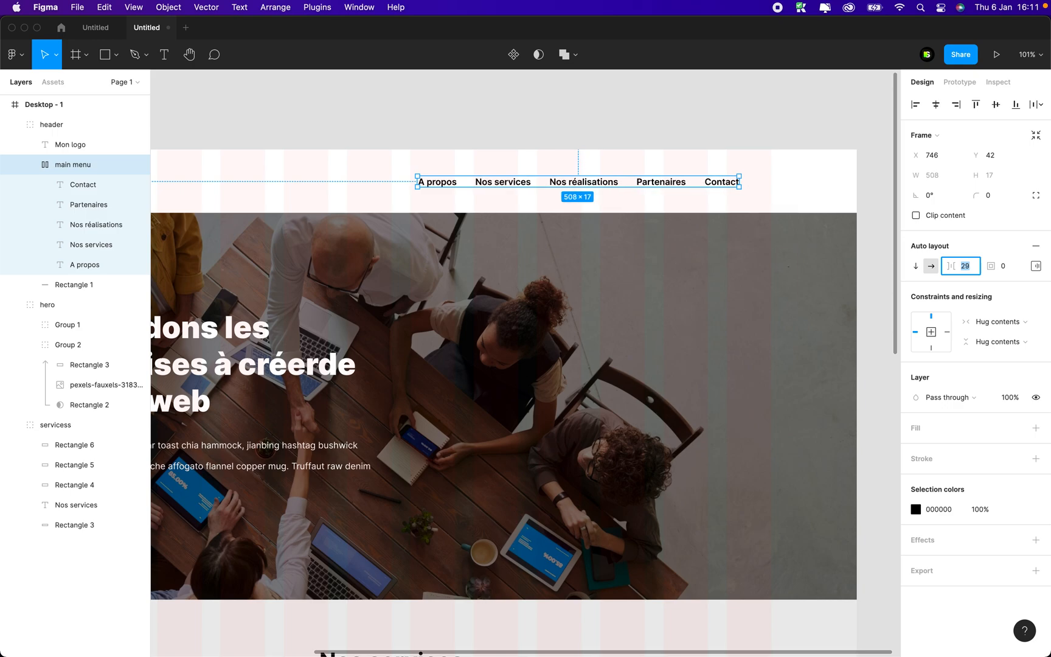
pyautogui.press('Up')
pyautogui.press('Up')
pyautogui.press('Up')
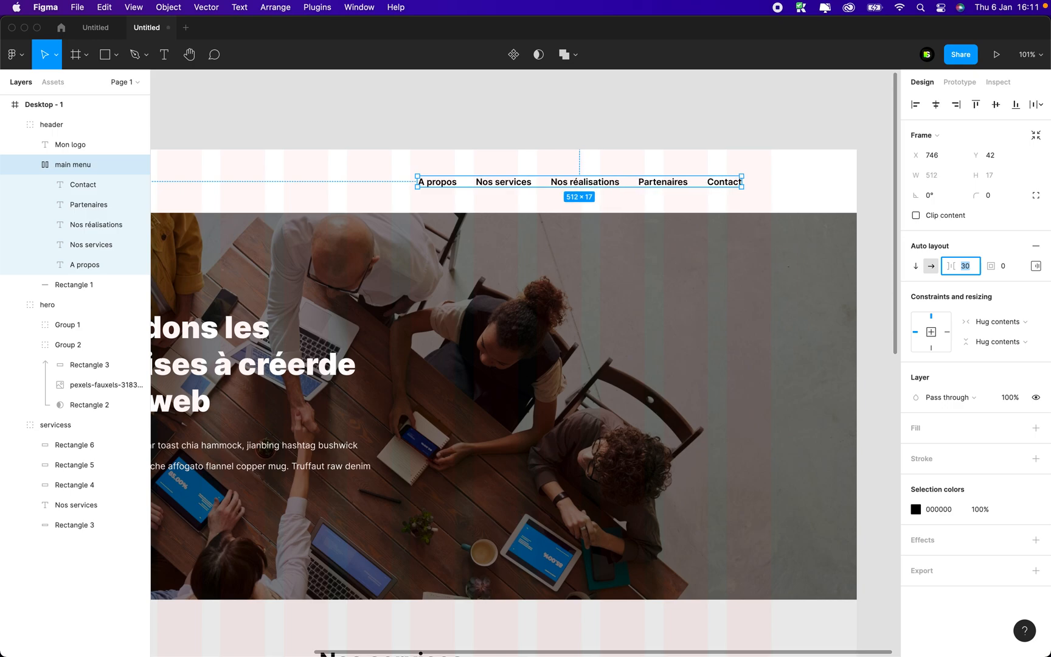
pyautogui.press('Down')
pyautogui.press('Down')
pyautogui.press('Down')
pyautogui.press('Up')
pyautogui.press('Up')
pyautogui.press('Up')
pyautogui.press('Up')
pyautogui.press('Up')
pyautogui.press('Up')
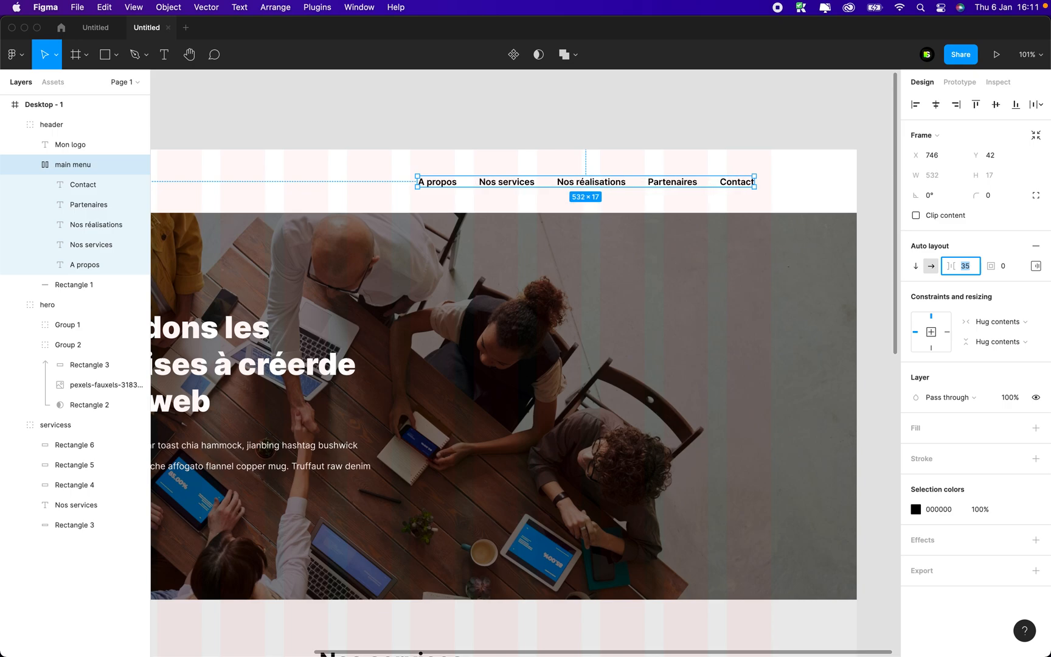
pyautogui.press('Up')
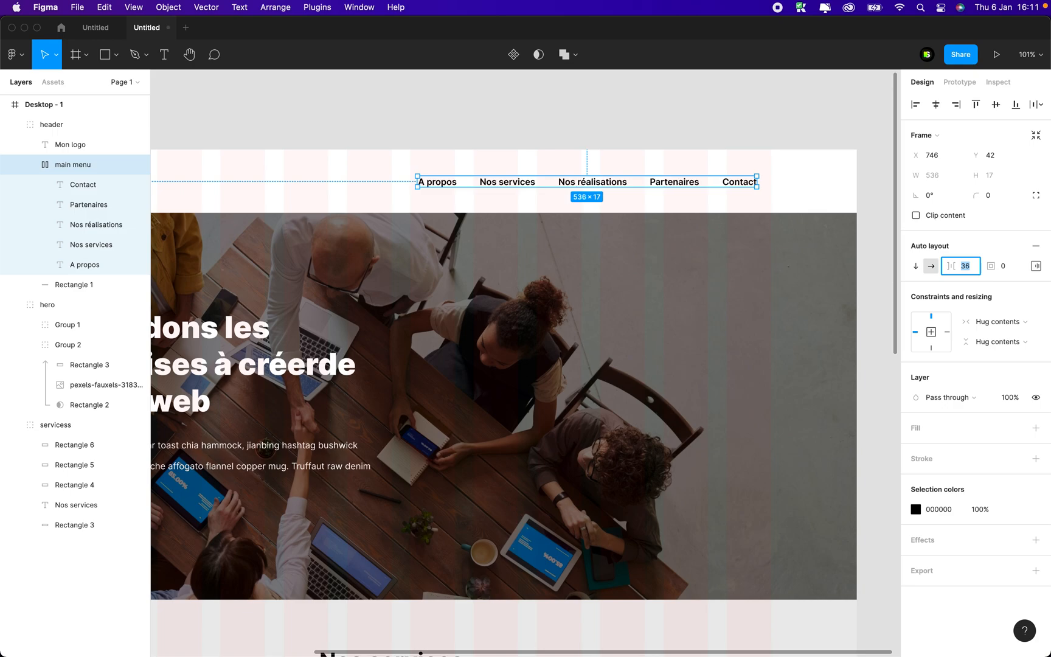
# - Duplicate the Contact item in the main menu and change the copy's text to Devis
pyautogui.click(736, 182)
pyautogui.doubleClick(745, 184)
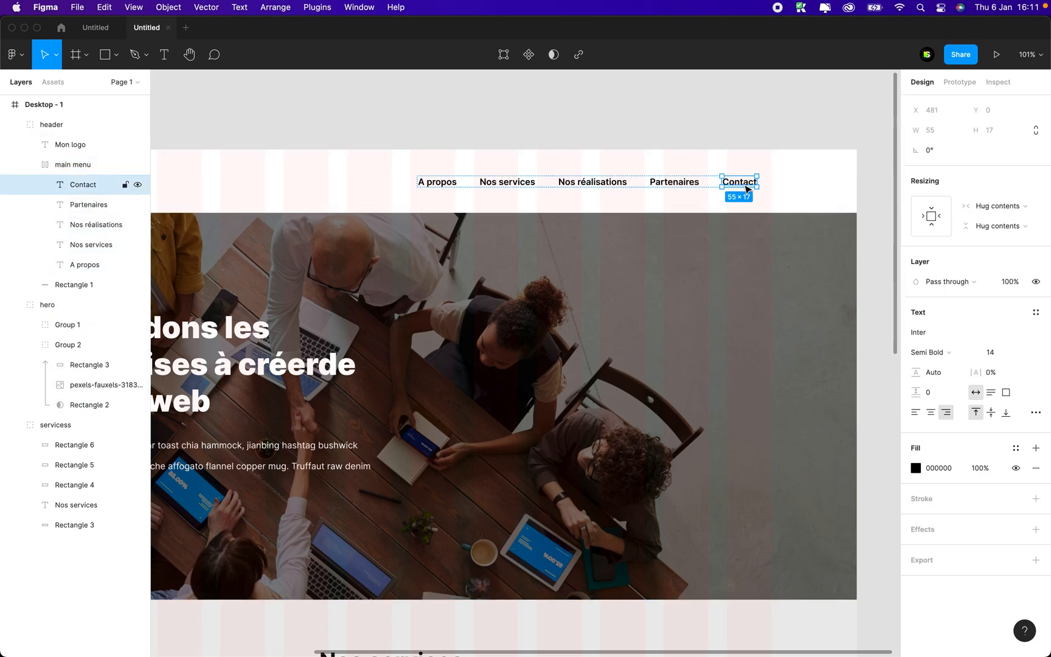
pyautogui.hotkey('ctrl', 'd')
pyautogui.doubleClick(799, 183)
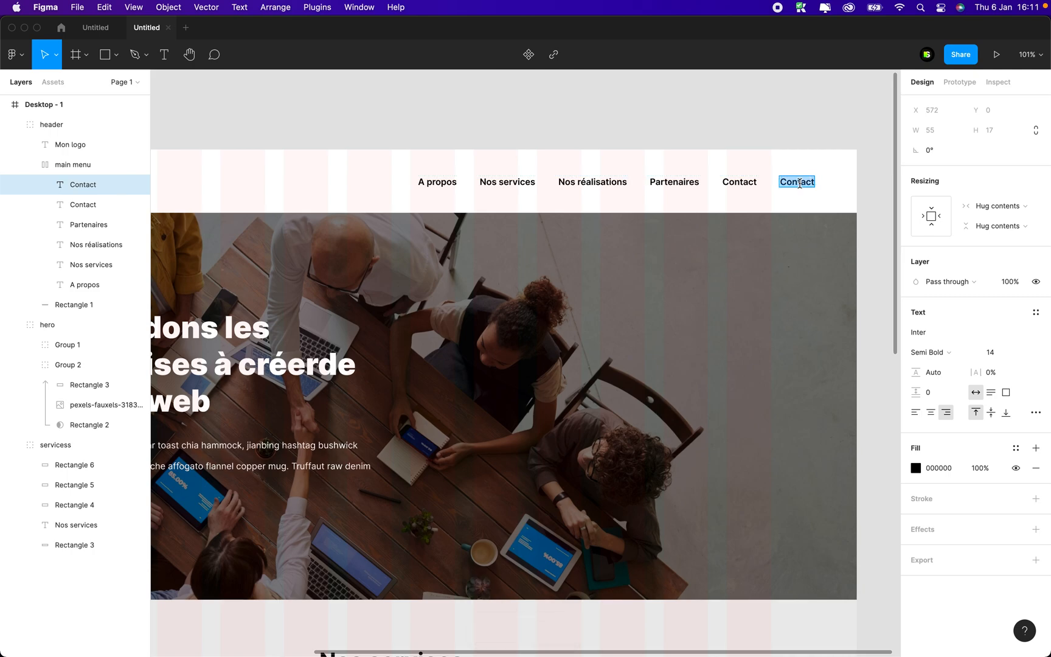
pyautogui.write('Devios')
pyautogui.press('BackSpace')
pyautogui.press('BackSpace')
pyautogui.press('Escape')
# - Try test text in the Nos réalisations menu item, and undo both that edit and the added Devis item
pyautogui.click(585, 182)
pyautogui.doubleClick(585, 184)
pyautogui.write('wsjdhfc')
pyautogui.press('super+z')
pyautogui.press('Escape')
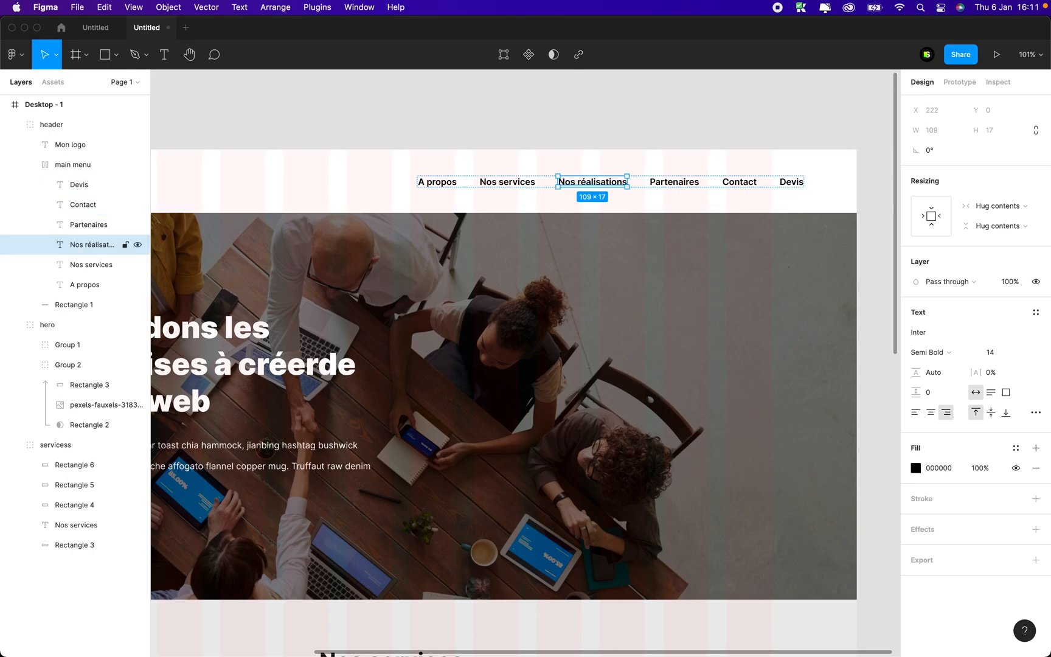
pyautogui.press('super+z')
pyautogui.press('super+z')
pyautogui.press('super+z')
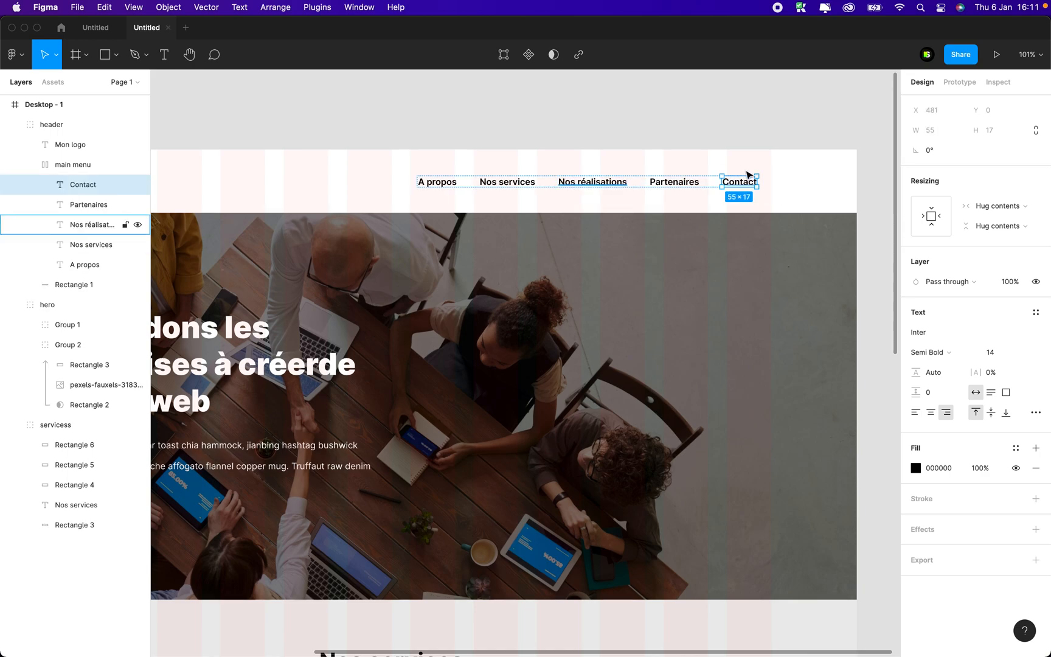
# - Move the main menu frame horizontally to X 770, so that Contact ends at the last grid column's outer edge
pyautogui.click(691, 181)
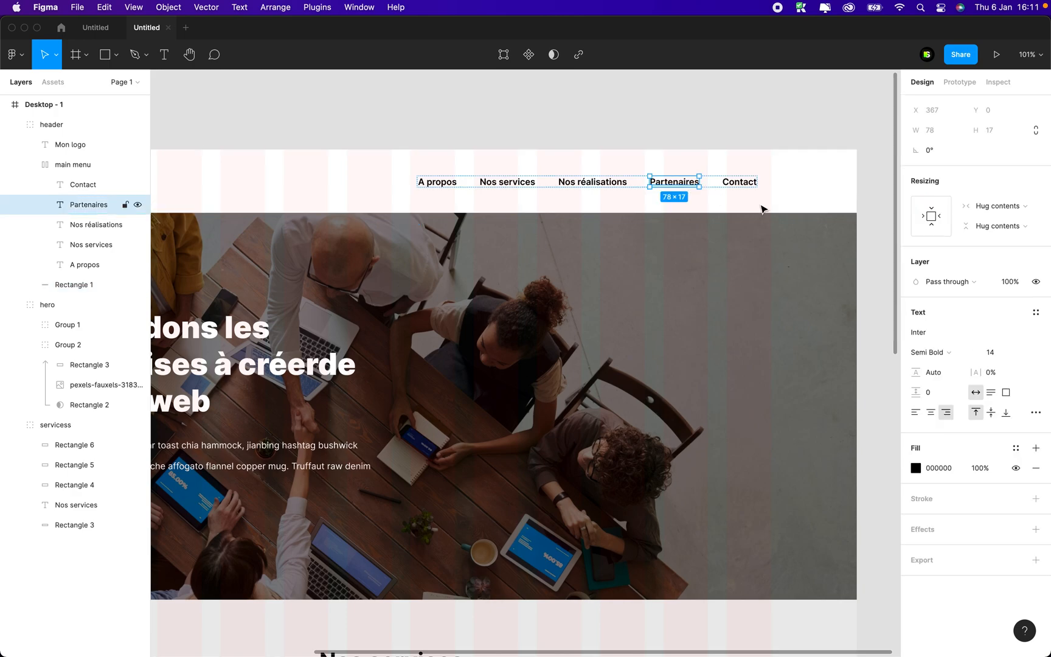
pyautogui.click(750, 195)
pyautogui.click(746, 183)
pyautogui.press('Right')
pyautogui.press('Right')
pyautogui.press('Right')
pyautogui.press('Right')
pyautogui.press('Right')
pyautogui.press('Right')
pyautogui.press('Right')
pyautogui.press('Right')
pyautogui.press('Right')
pyautogui.press('Right')
pyautogui.press('Right')
pyautogui.press('Right')
pyautogui.press('Right')
pyautogui.press('Right')
pyautogui.press('Right')
pyautogui.press('Right')
pyautogui.press('Right')
pyautogui.press('Right')
pyautogui.press('Right')
pyautogui.press('Right')
pyautogui.press('Right')
pyautogui.press('Right')
pyautogui.press('Right')
# - Present the Desktop - 1 frame, look over the page down to the services section, and return to the design file
pyautogui.scroll(-3, 747, 191)
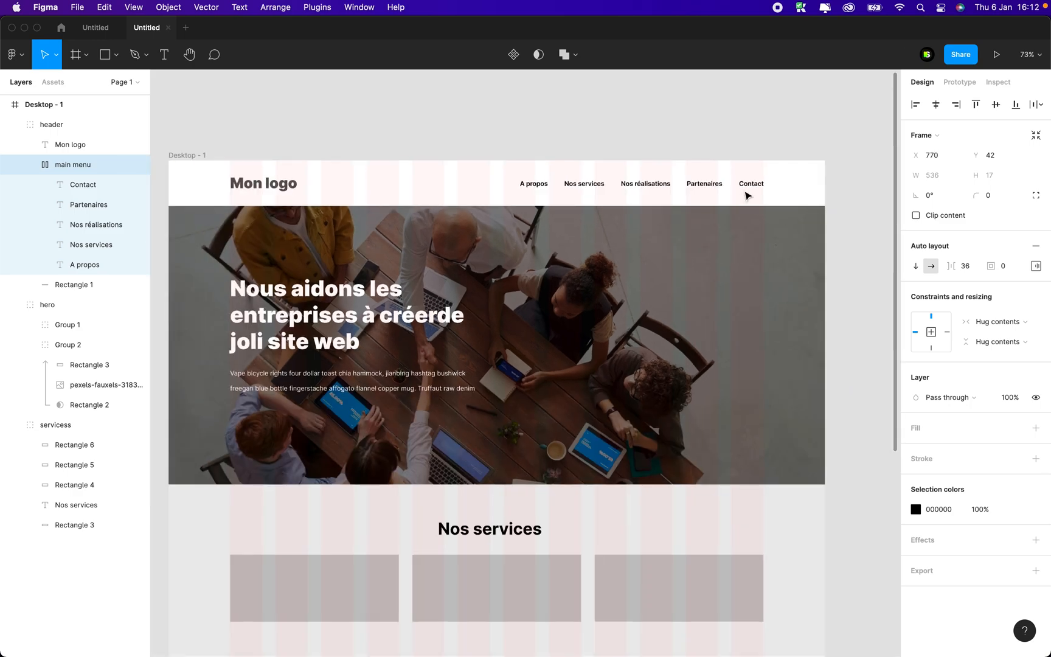
pyautogui.hscroll(-2, 747, 195)
pyautogui.click(218, 137)
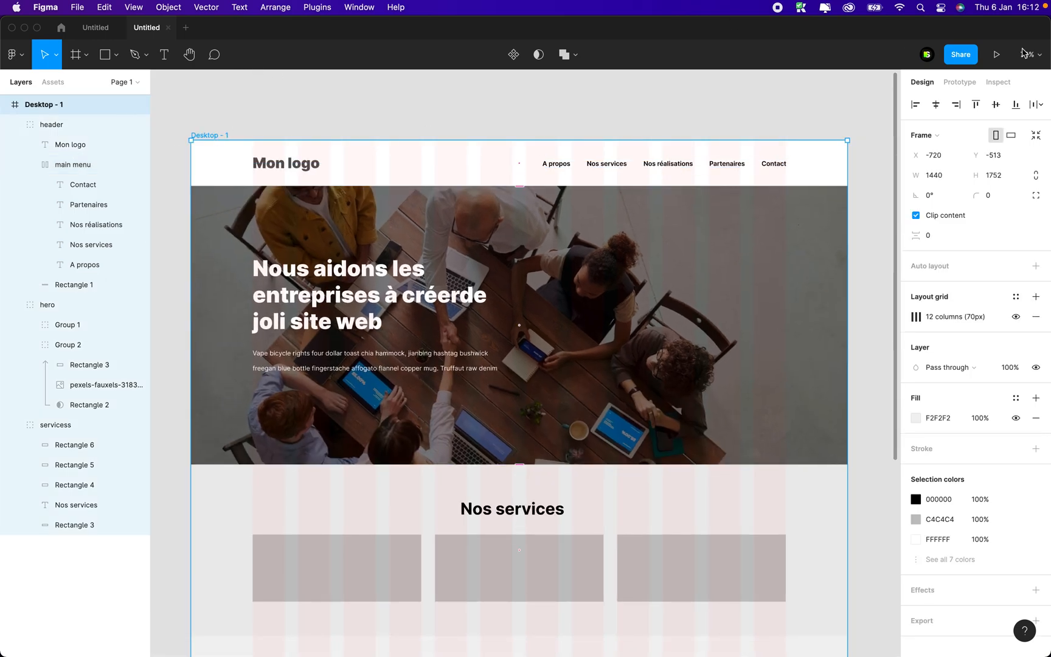
pyautogui.click(996, 55)
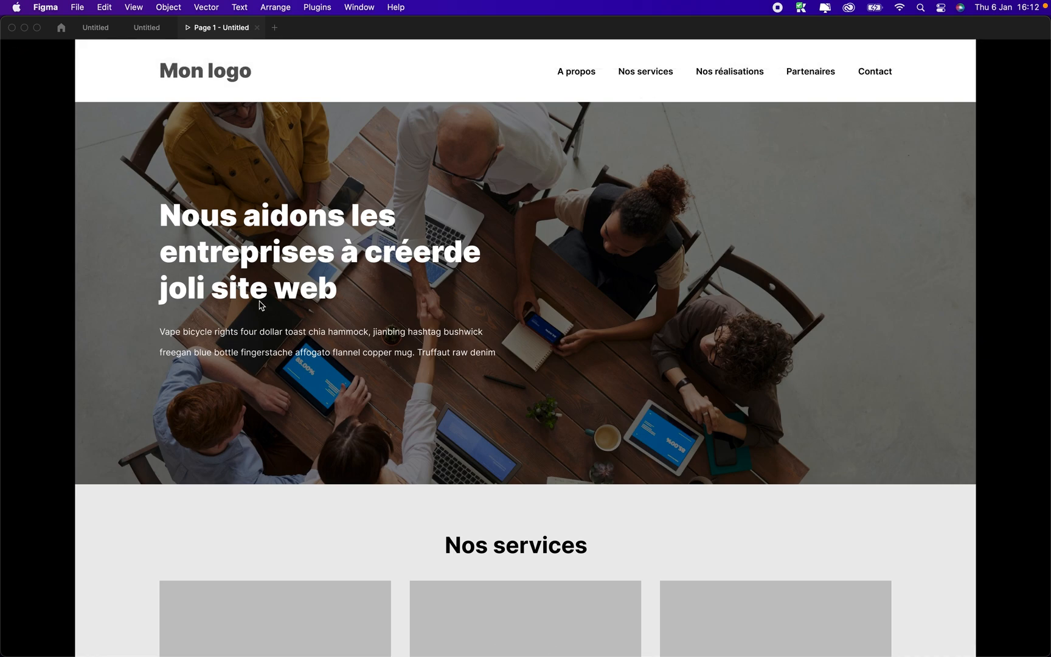
pyautogui.scroll(-3, 477, 550)
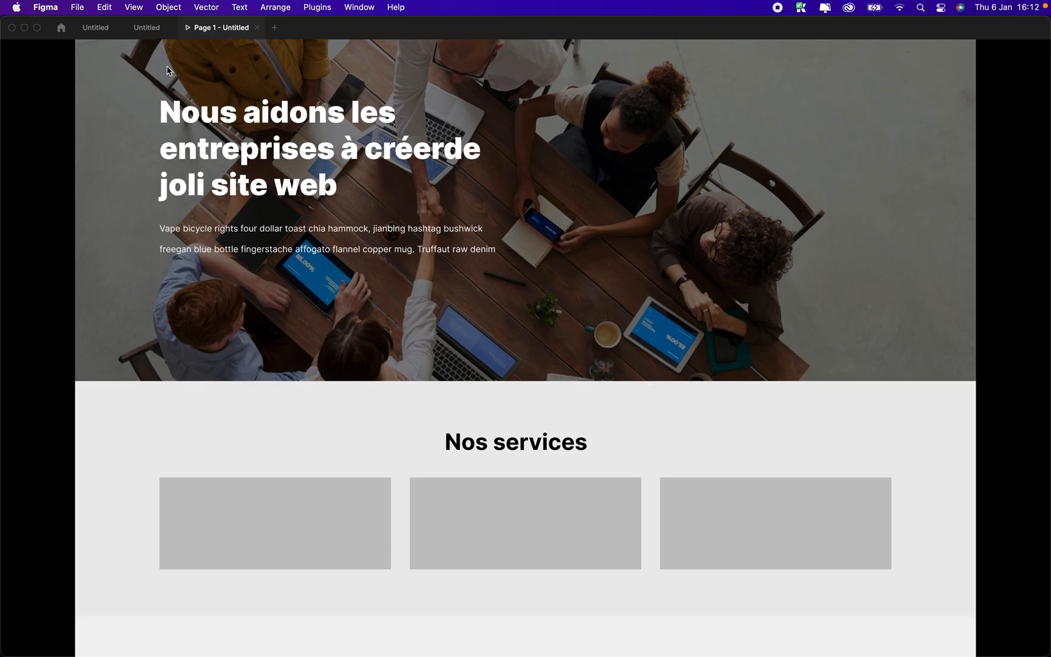
pyautogui.click(147, 28)
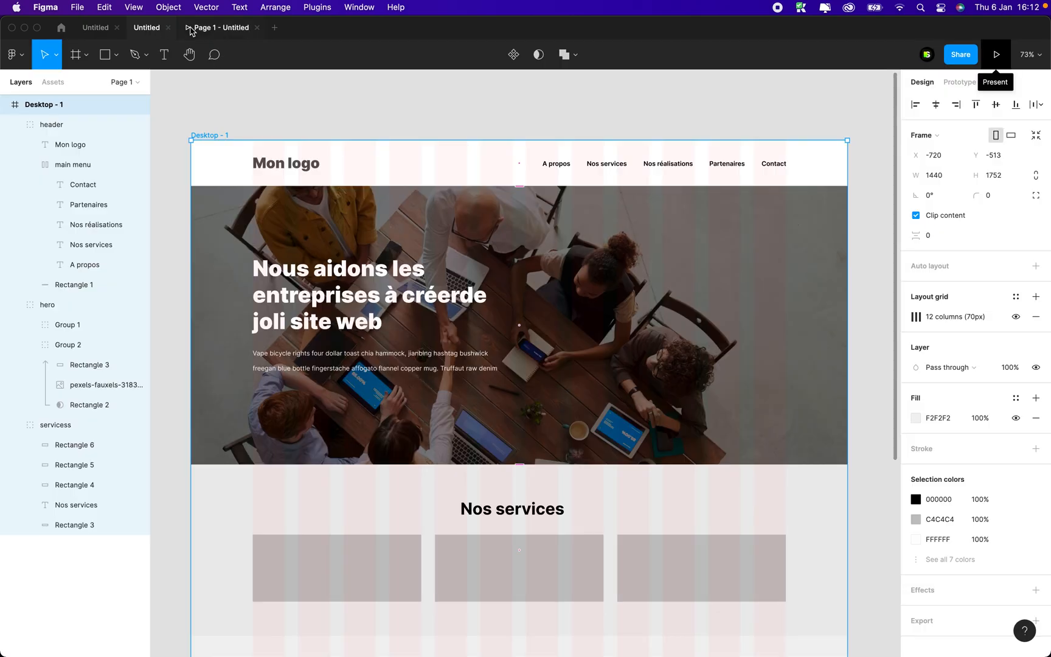
# - Save the 12-column layout grid of Desktop - 1 as a grid style named default
pyautogui.click(173, 150)
pyautogui.scroll(-3, 174, 150)
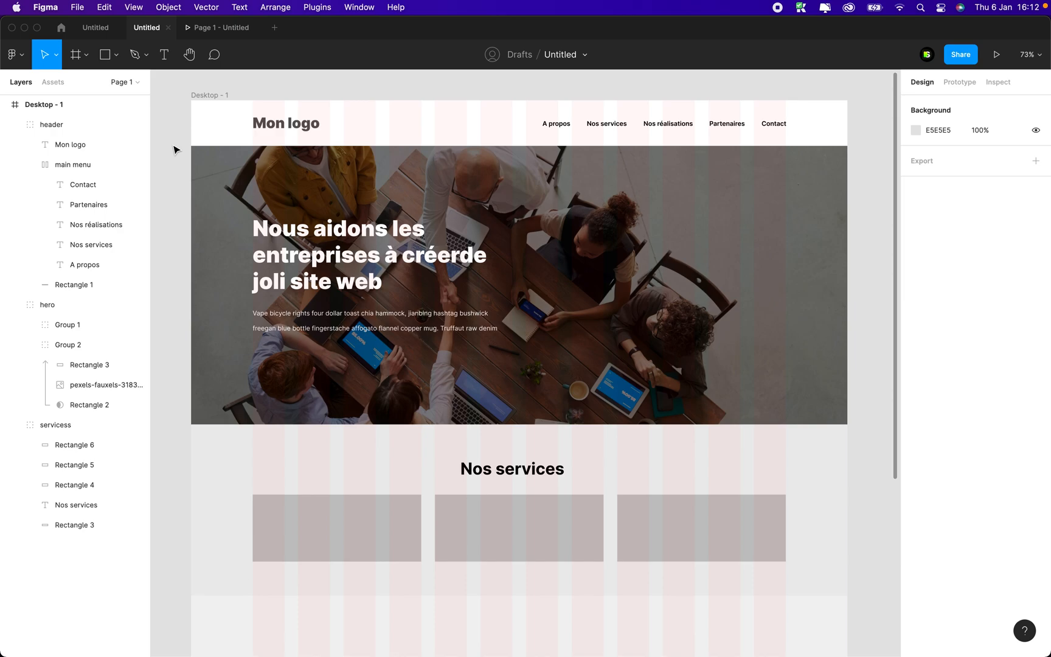
pyautogui.scroll(-5, 173, 149)
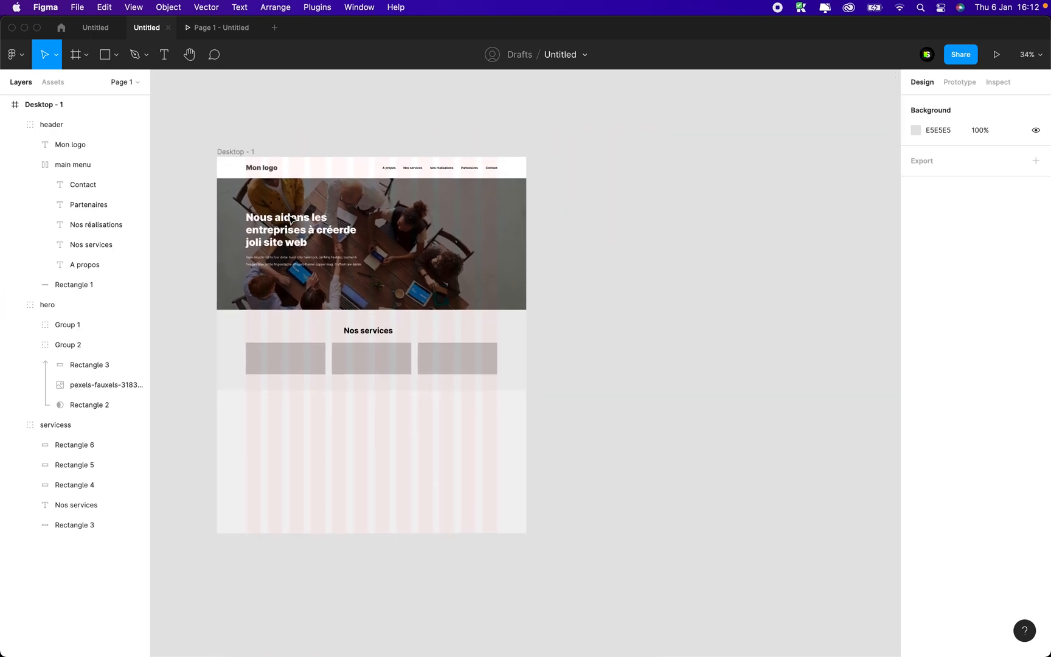
pyautogui.click(248, 148)
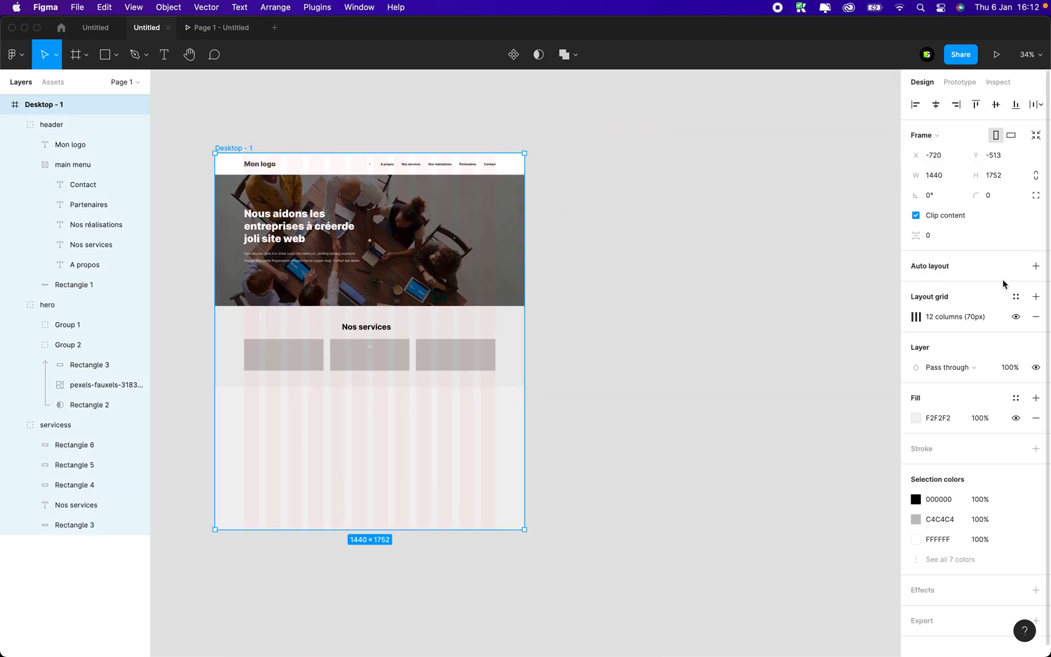
pyautogui.click(1015, 296)
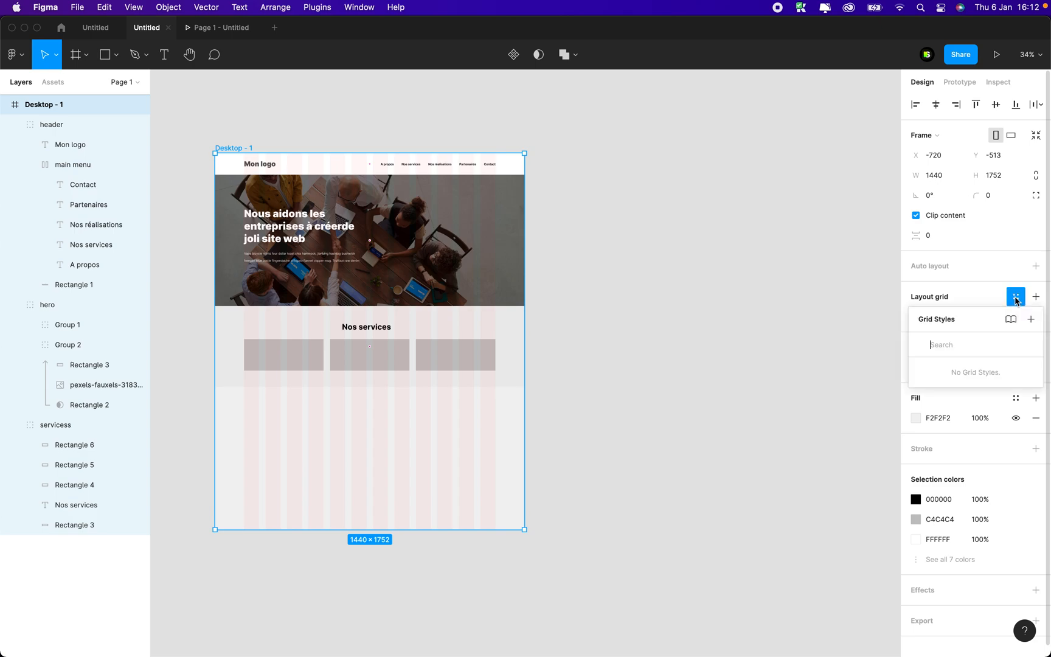
pyautogui.click(1031, 323)
pyautogui.write('default')
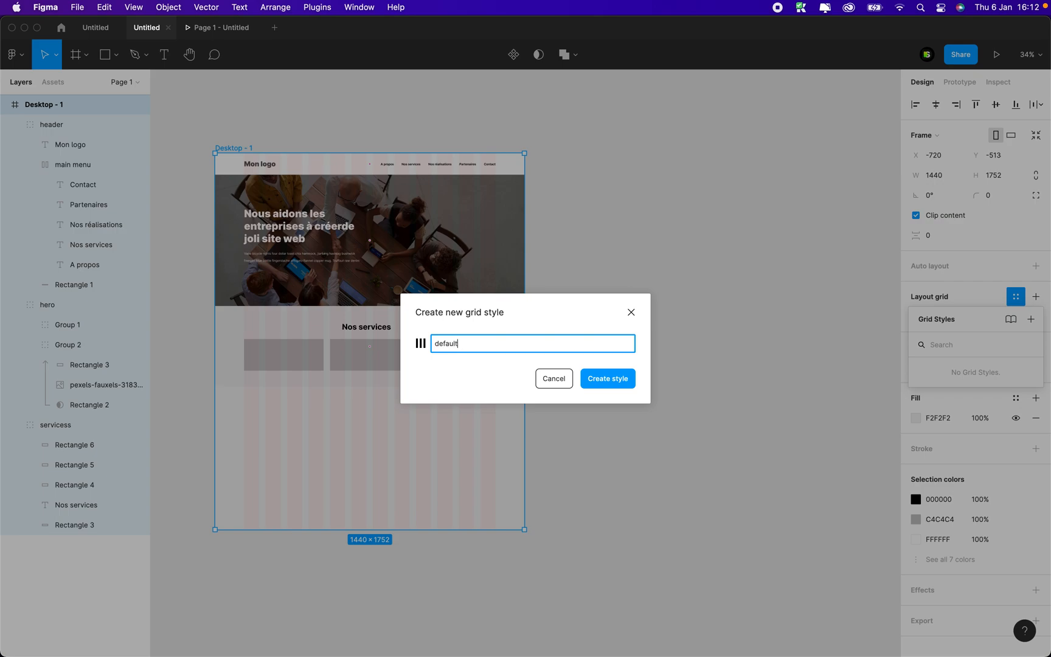
pyautogui.press('Return')
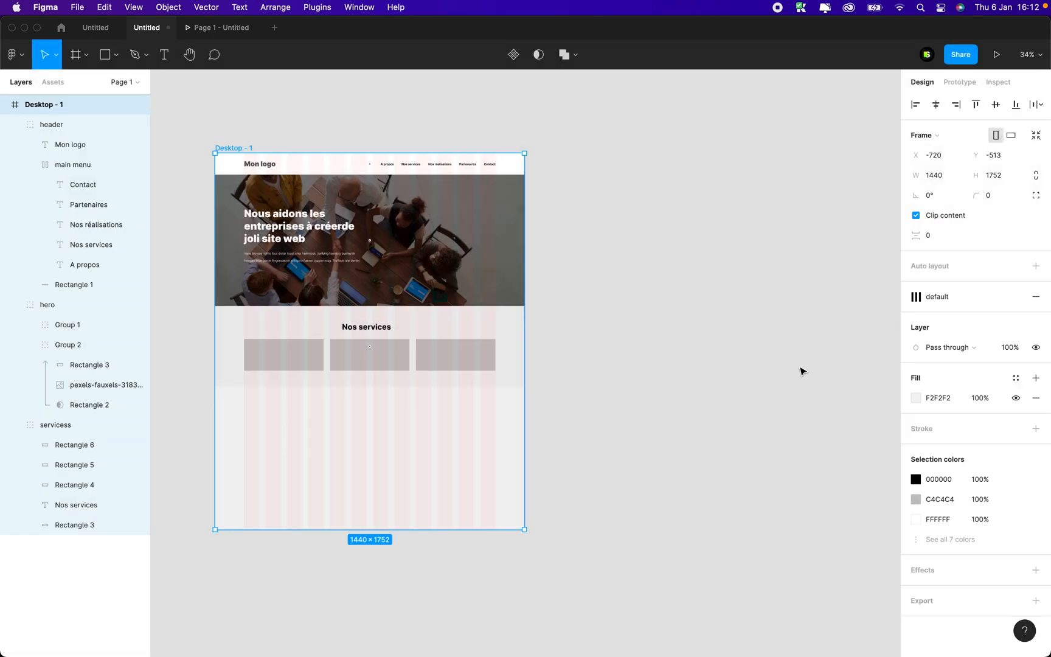
# - Add a second Desktop frame of 1440 × 1024 and place it beside Desktop - 1 with their top edges aligned
pyautogui.click(679, 384)
pyautogui.scroll(-3, 679, 384)
pyautogui.hscroll(2, 334, 204)
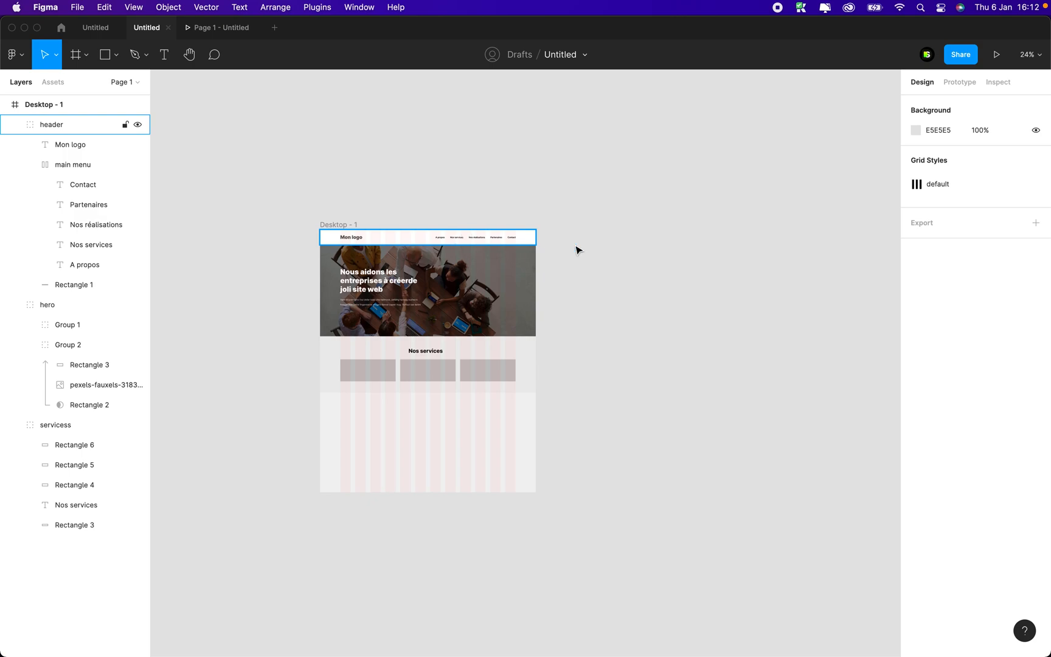
pyautogui.hscroll(3, 612, 254)
pyautogui.press('f')
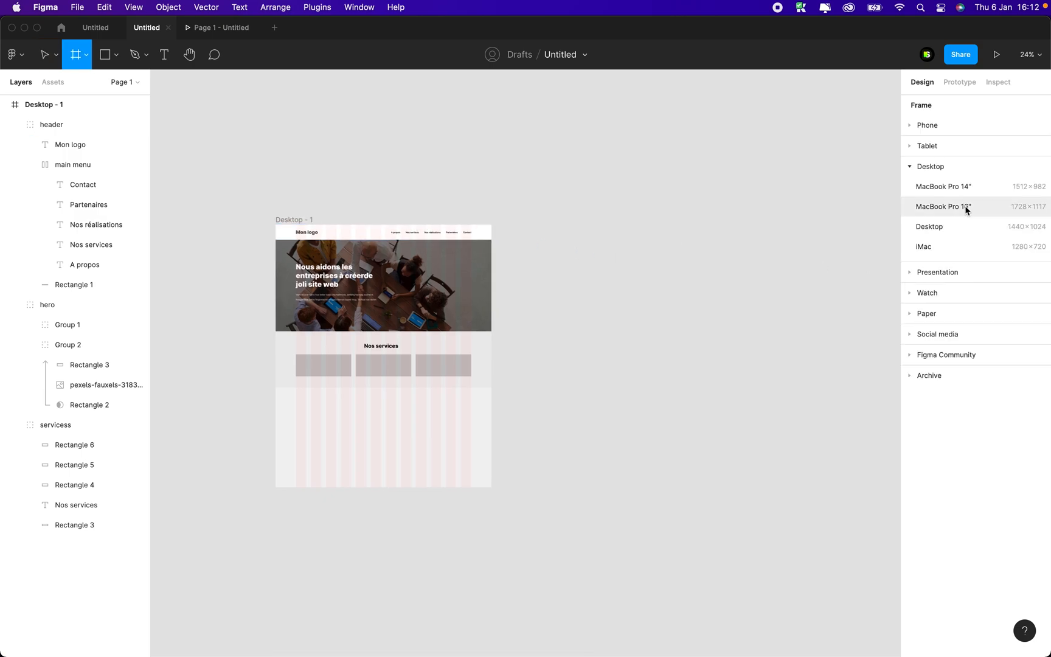
pyautogui.click(930, 225)
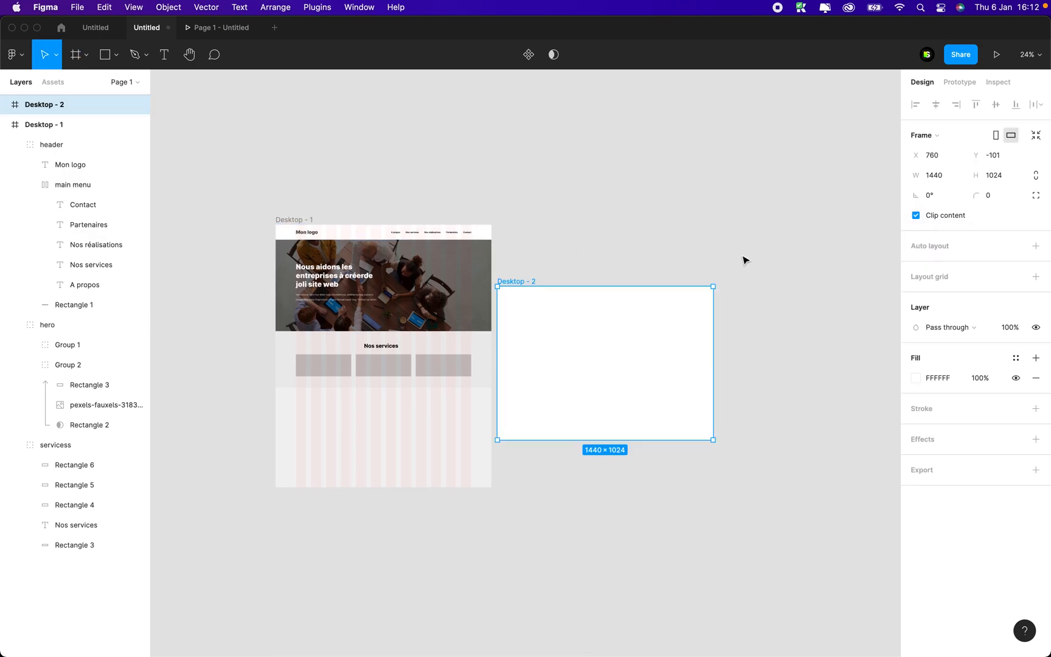
pyautogui.moveTo(614, 319); pyautogui.dragTo(610, 259)
pyautogui.click(806, 302)
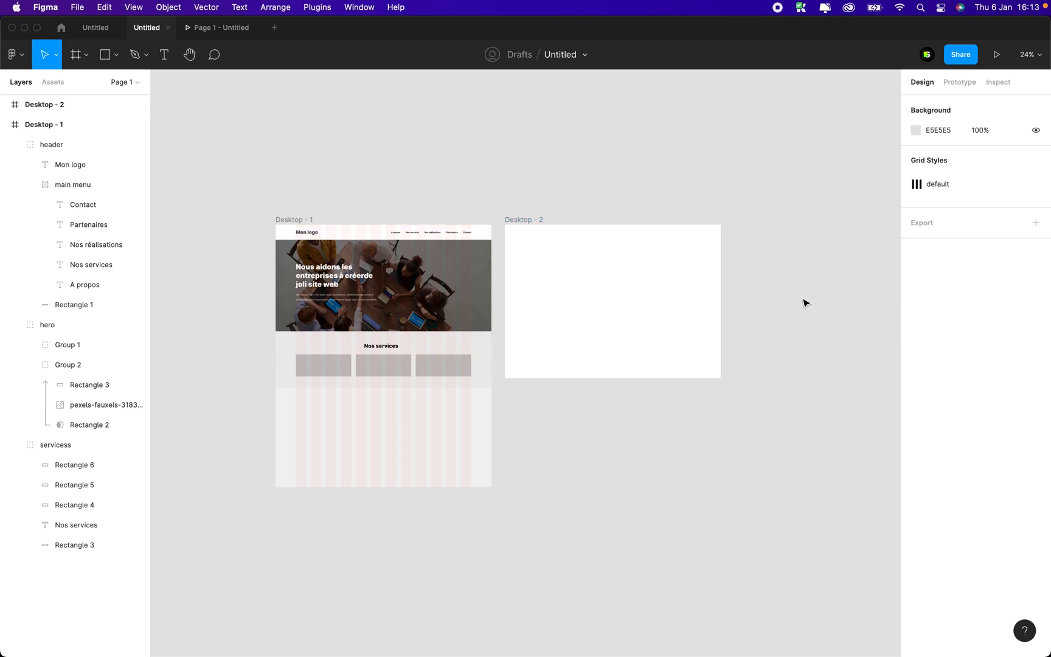
# - Give the Desktop - 2 frame a layout grid using the saved default grid style
pyautogui.click(538, 221)
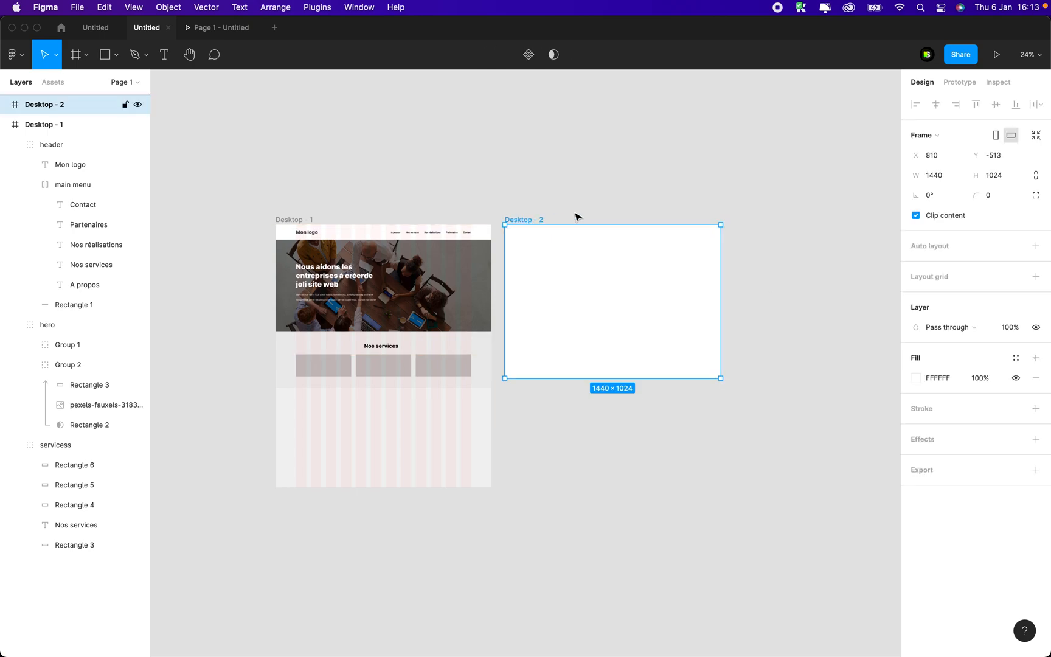
pyautogui.click(1036, 277)
pyautogui.click(1016, 278)
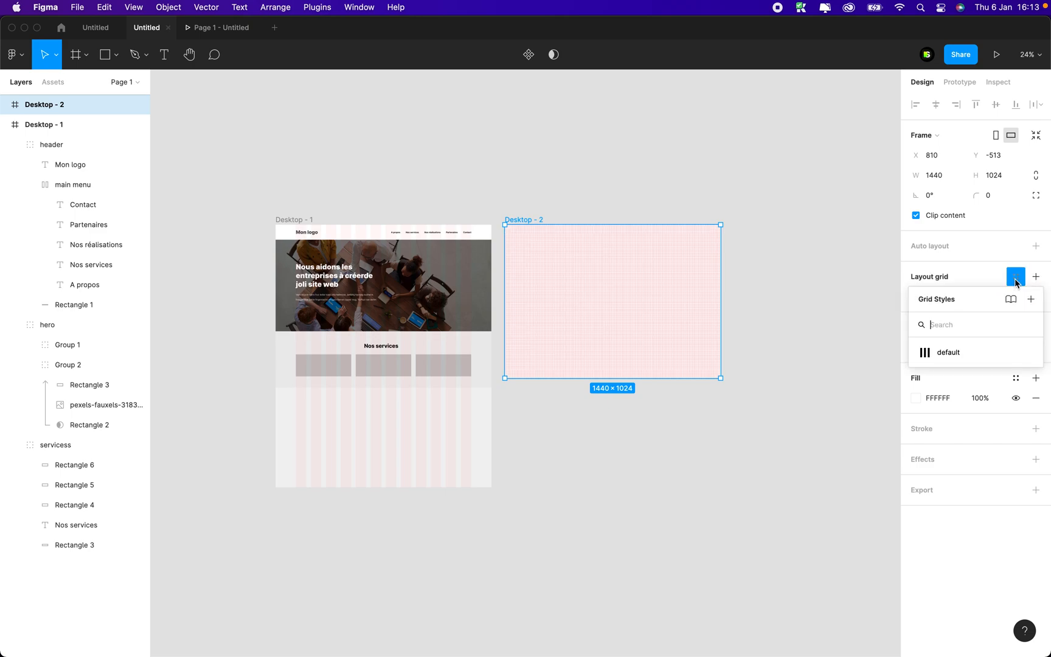
pyautogui.click(940, 352)
pyautogui.click(792, 394)
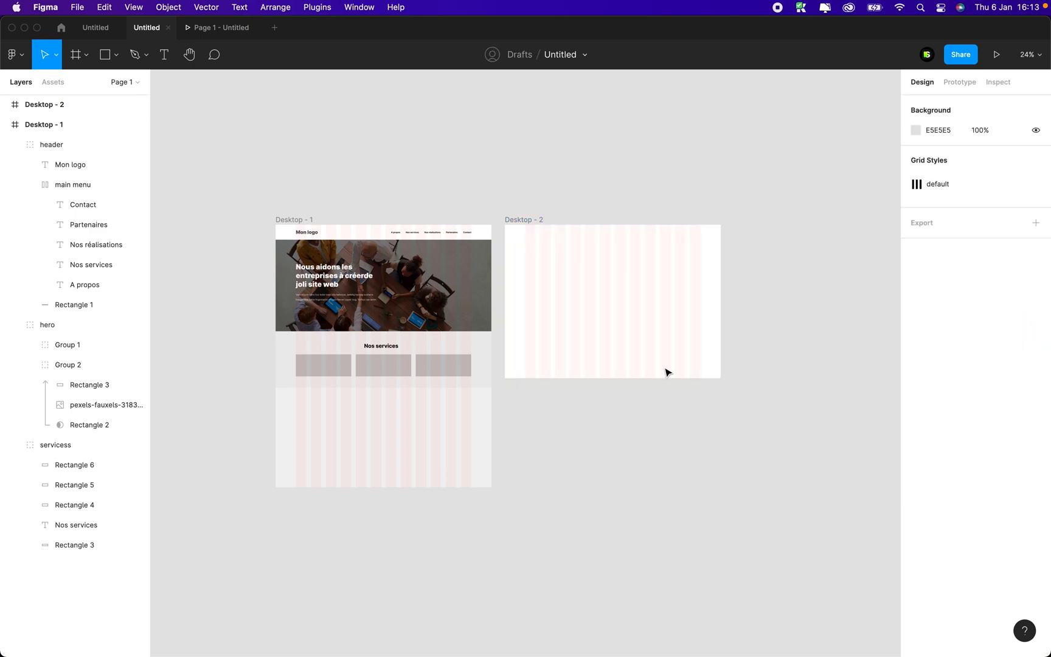